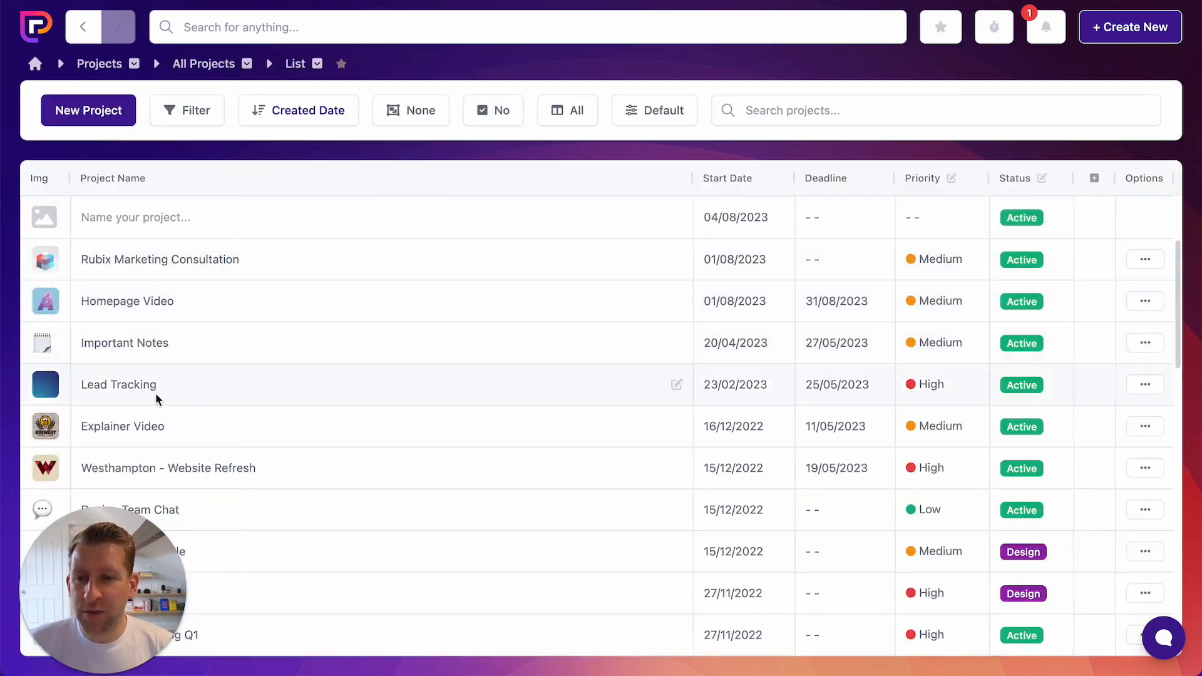
# Open the Lead Tracking project's tasks and collapse the New Lead, Contact Attempted, In Conversation, MQL and SQL groups.
pyautogui.click(148, 395)
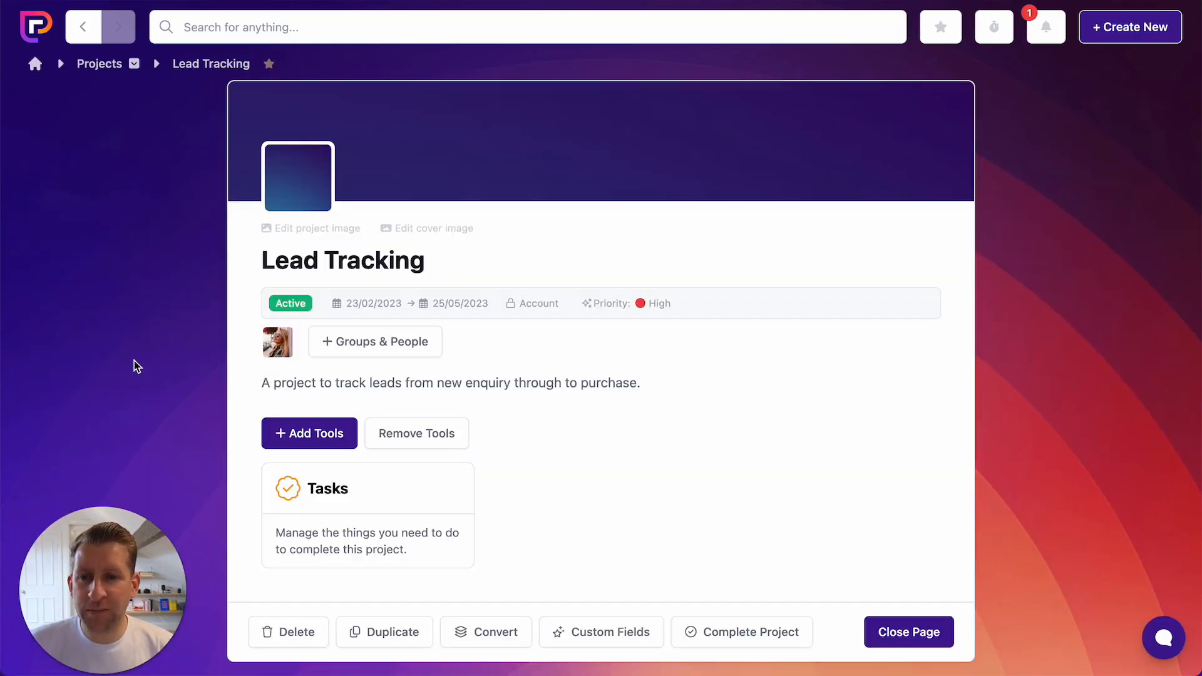
pyautogui.click(374, 505)
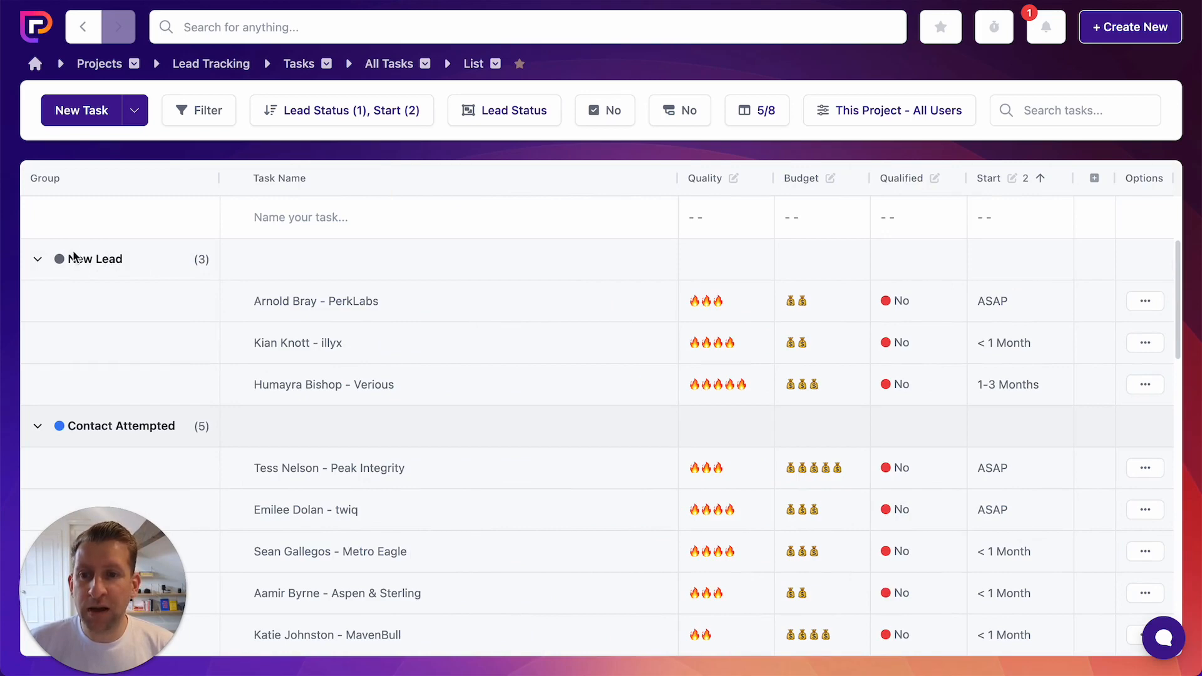
pyautogui.click(39, 262)
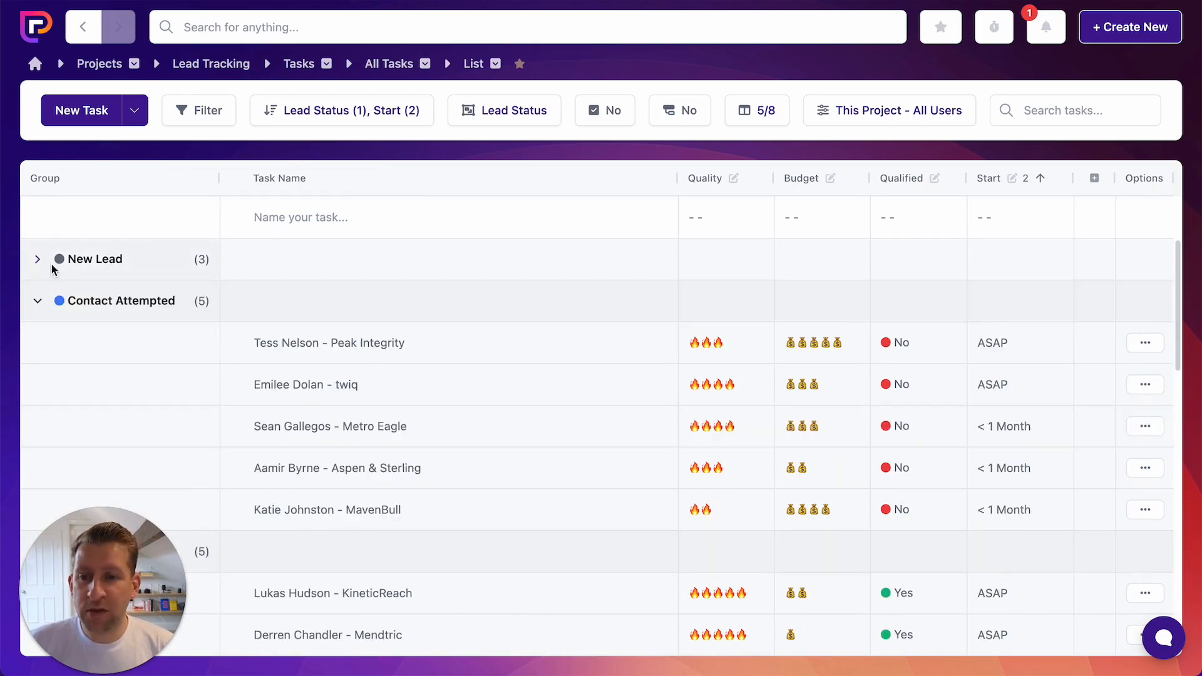
pyautogui.click(38, 301)
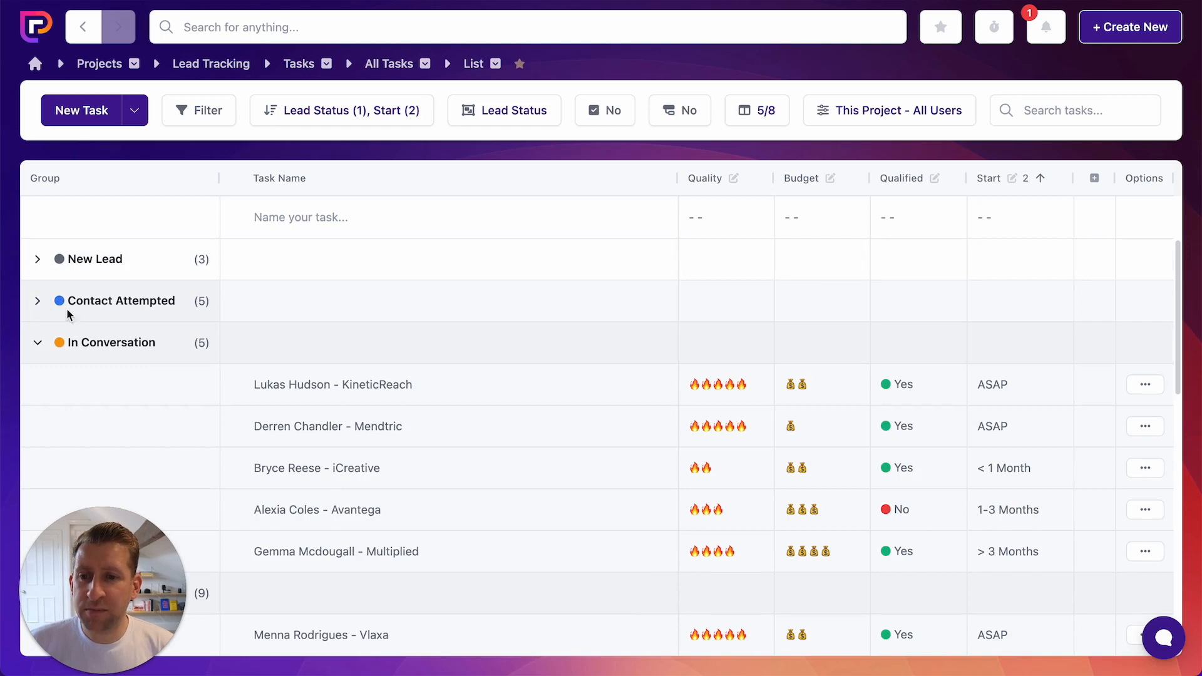
pyautogui.click(37, 343)
pyautogui.click(38, 385)
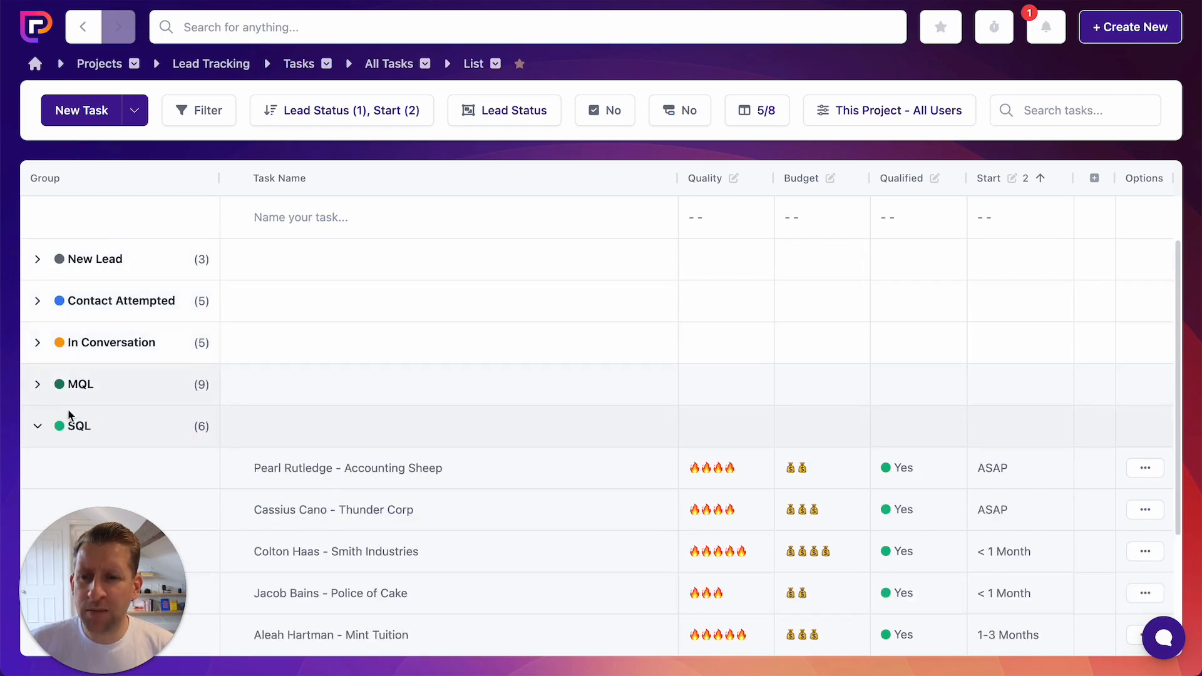
pyautogui.click(38, 427)
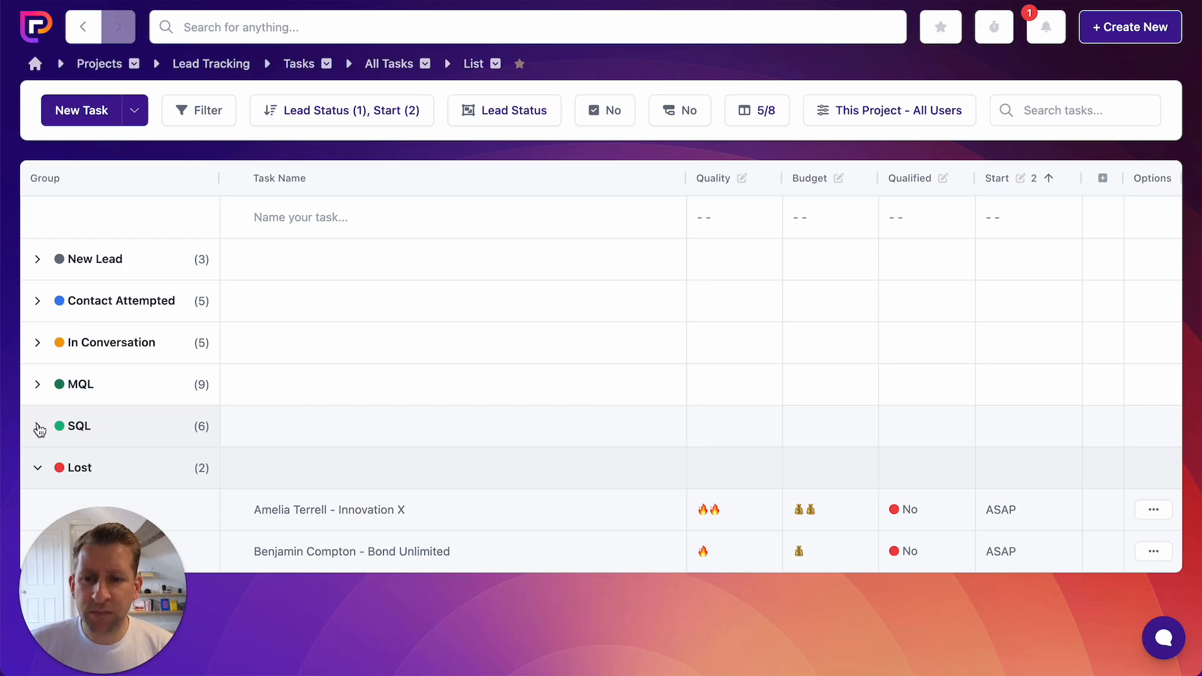
# In the New Lead group, set the PerkLabs lead's Qualified value to Yes and its Budget to four money bags.
pyautogui.click(37, 259)
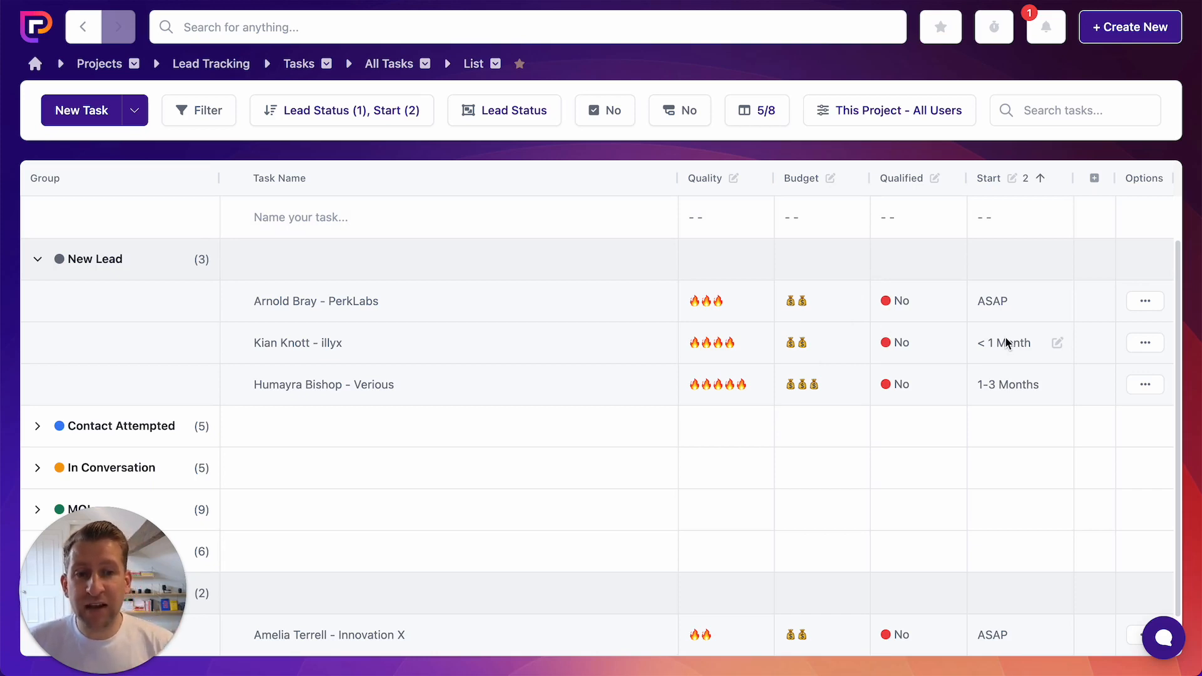
pyautogui.click(900, 305)
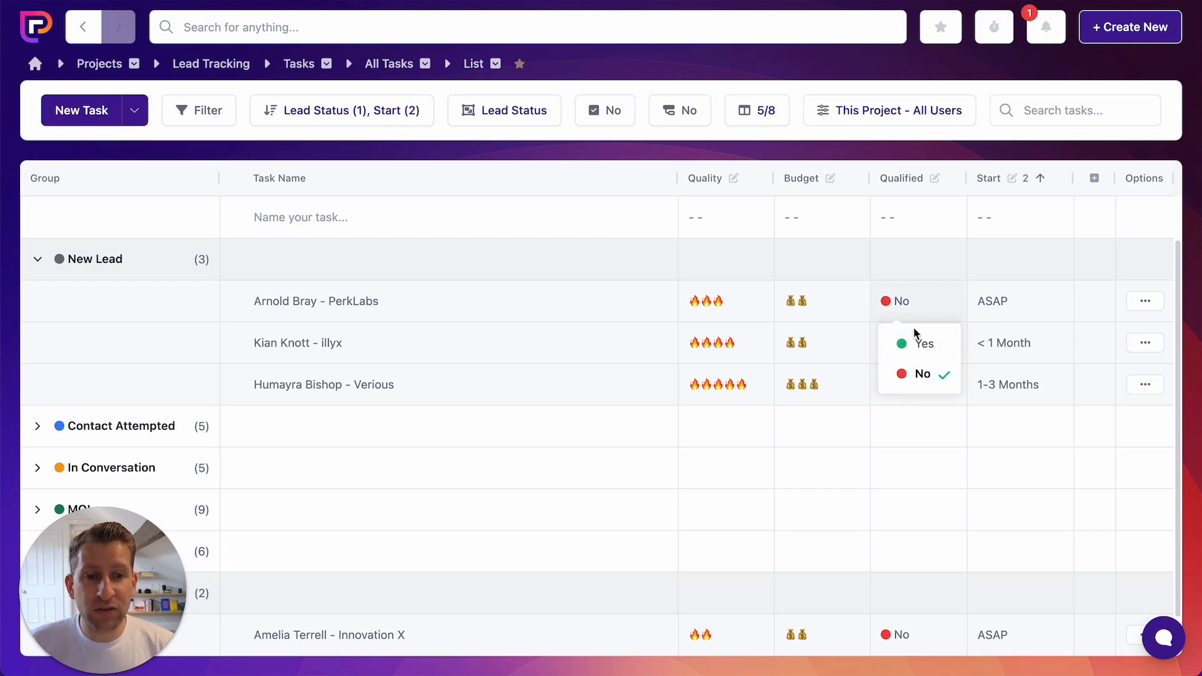
pyautogui.click(920, 343)
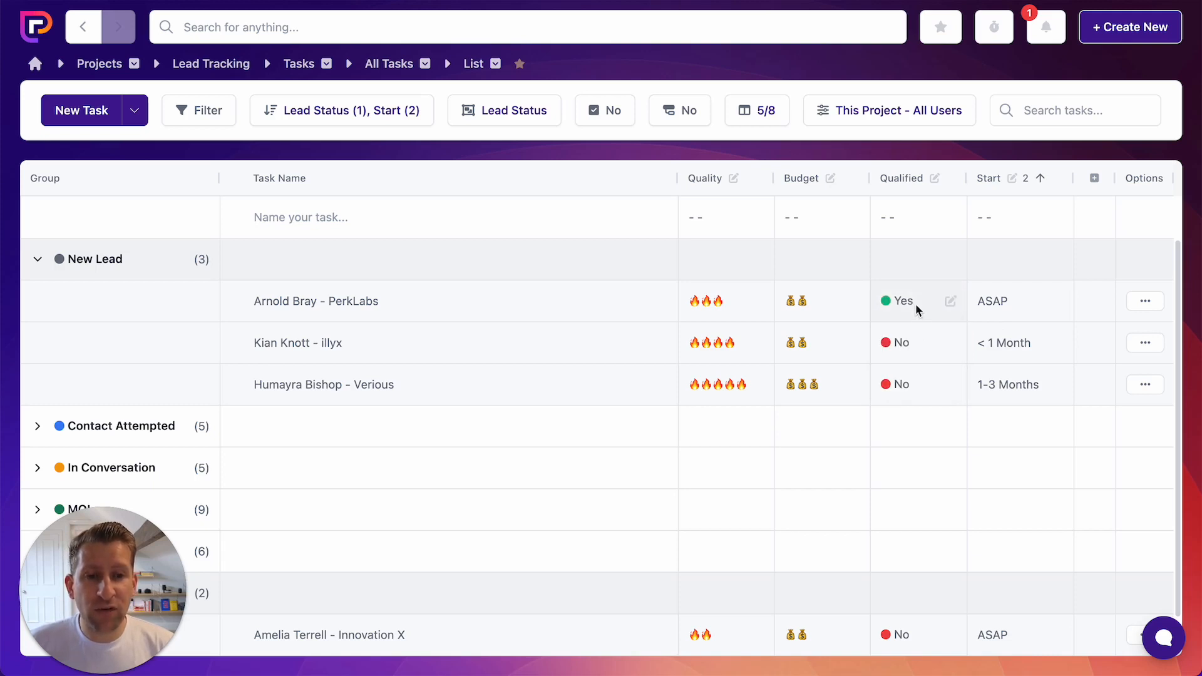
pyautogui.click(826, 307)
pyautogui.click(831, 430)
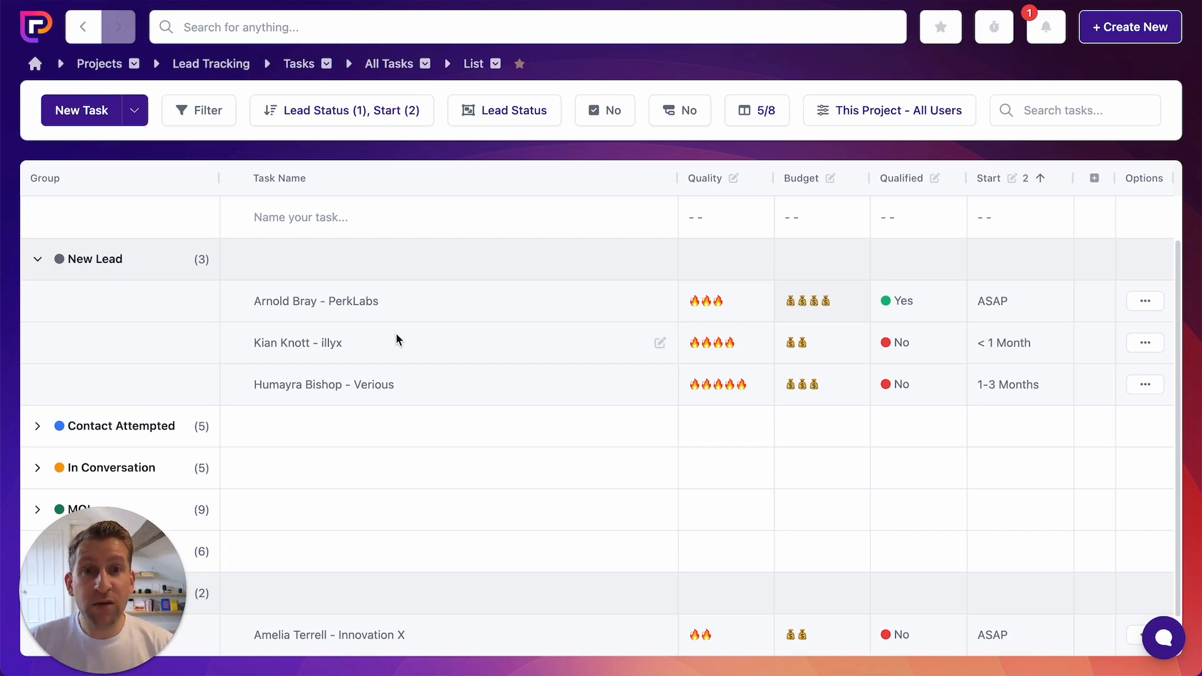
# Create a new project named Lead Tracking Demo.
pyautogui.click(1128, 35)
pyautogui.click(1111, 62)
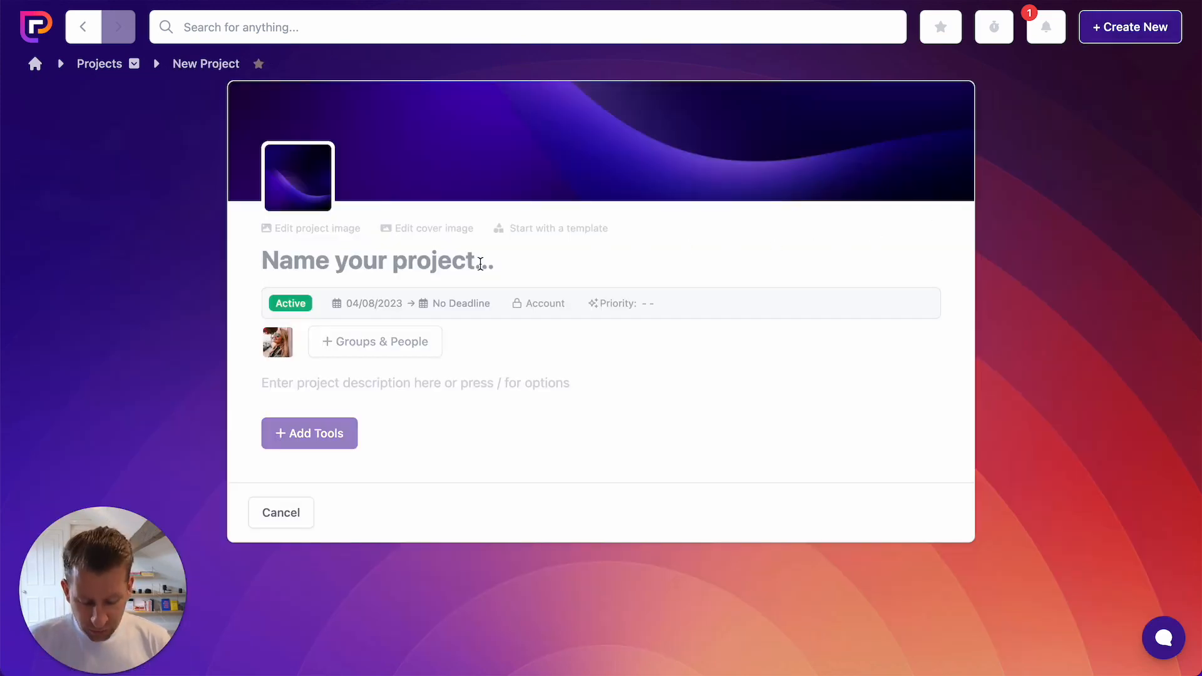
pyautogui.write('Lead Tra')
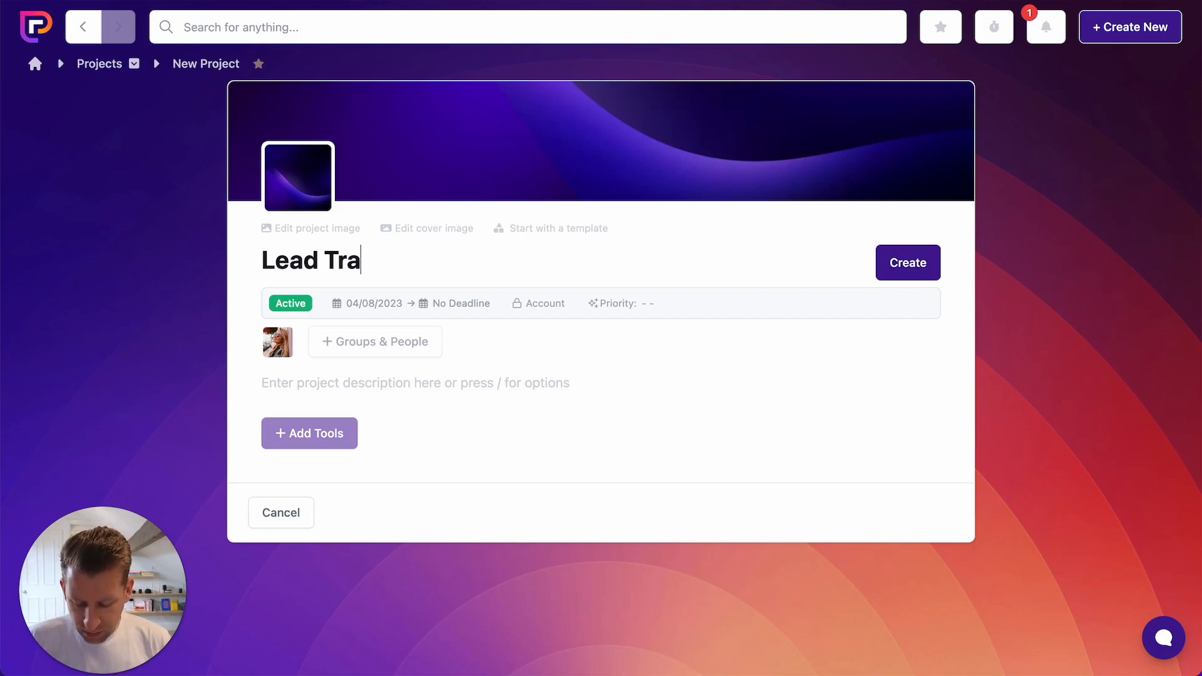
pyautogui.write('cking Demo')
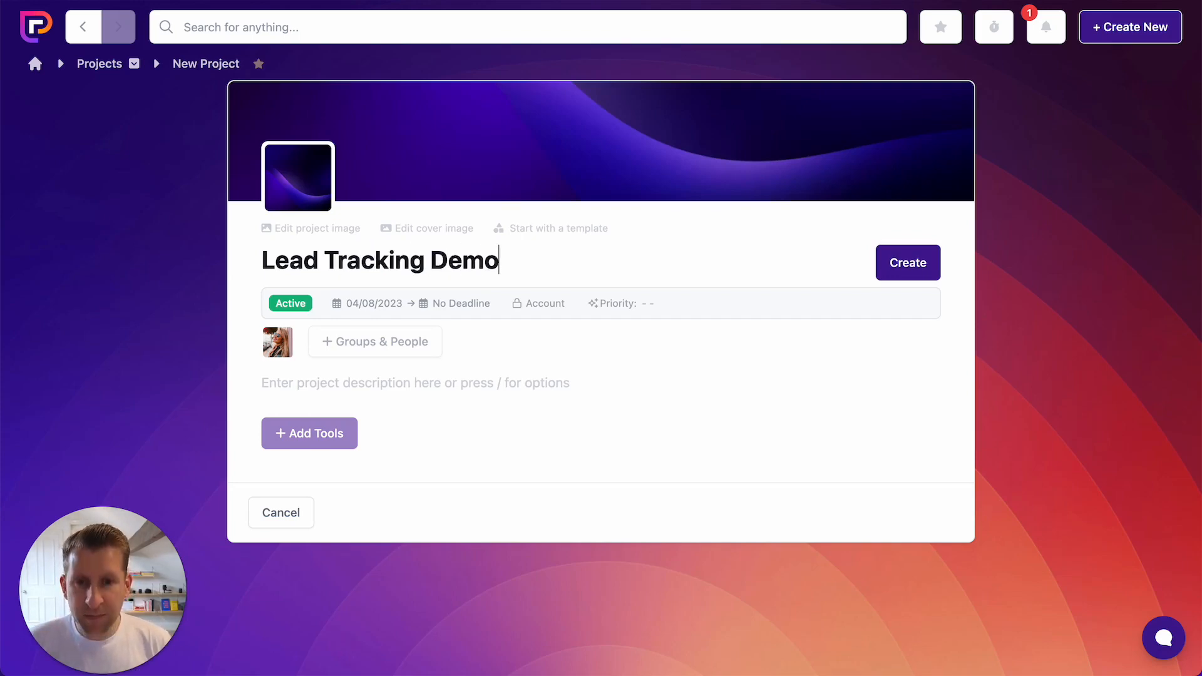
pyautogui.press('Return')
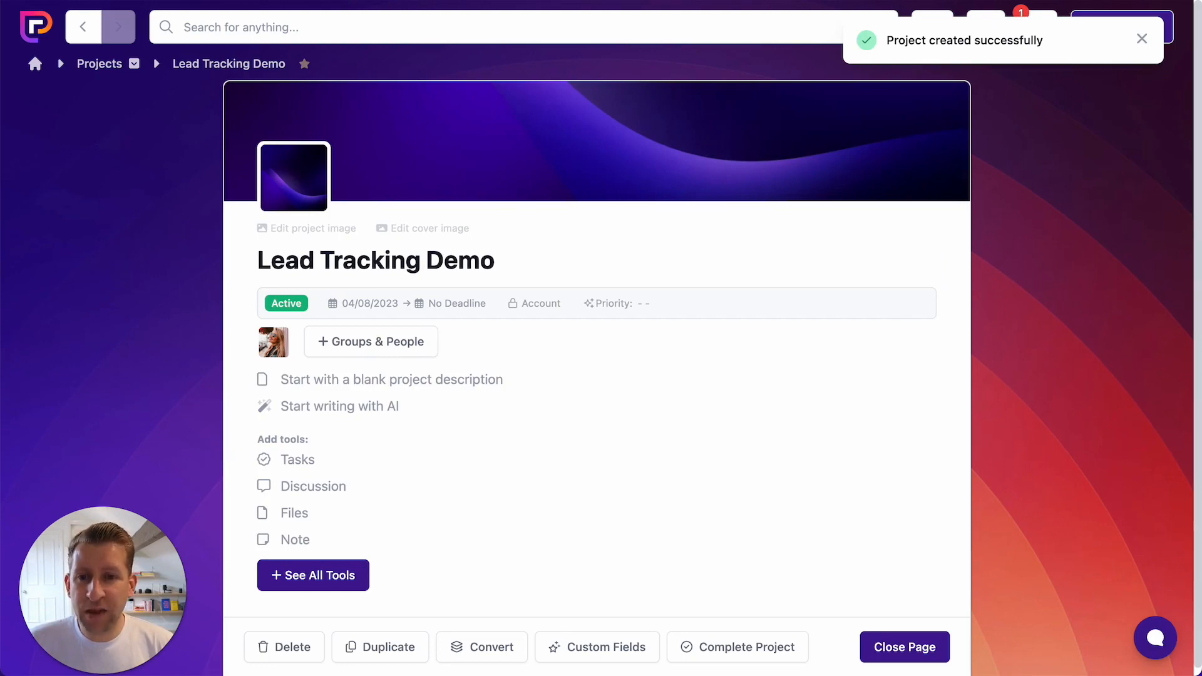
# Add the Tasks tool to the Lead Tracking Demo project and open its task list.
pyautogui.click(297, 464)
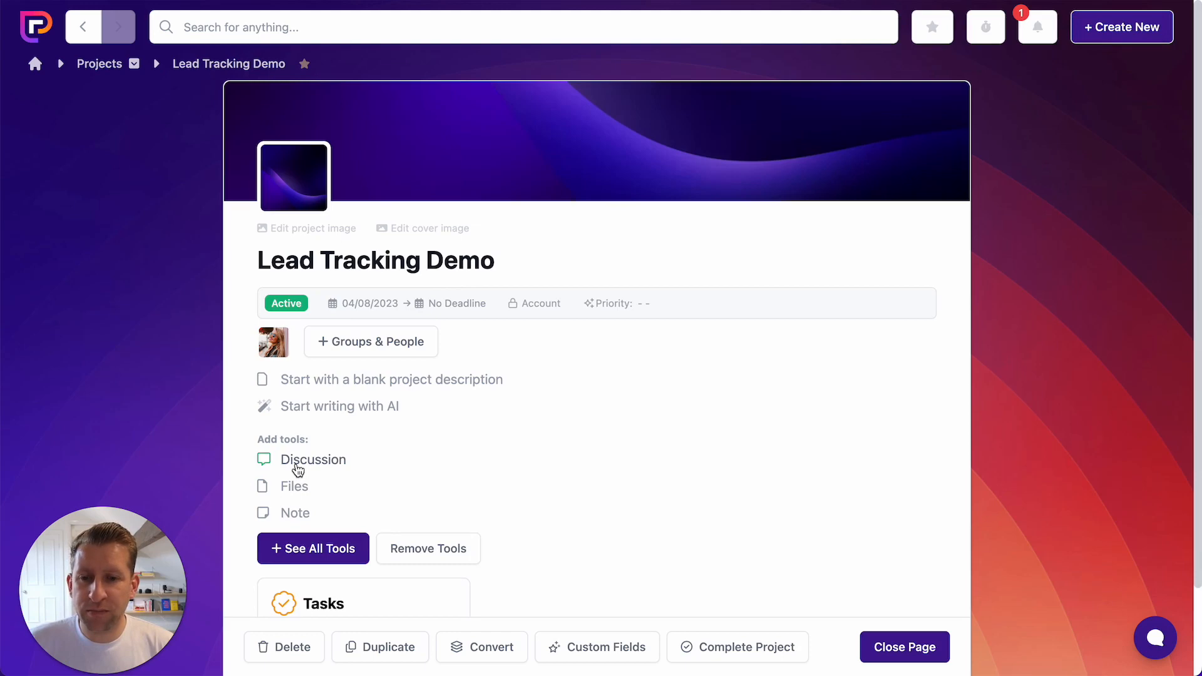
pyautogui.scroll(-2, 228, 509)
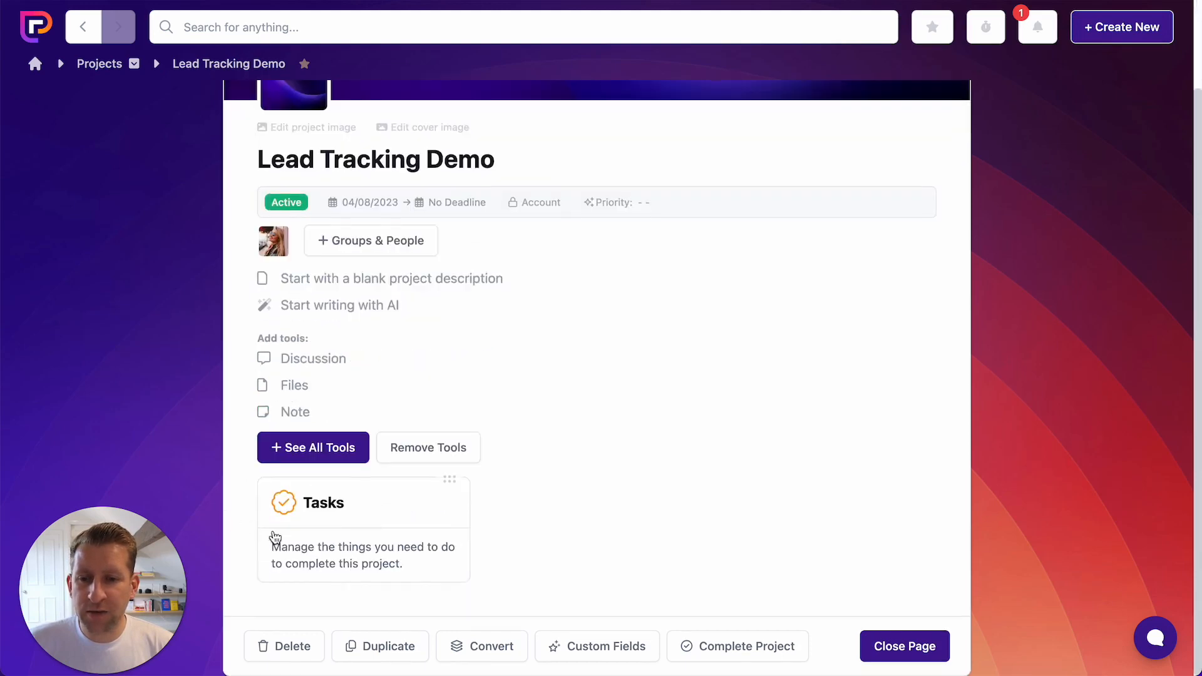
pyautogui.click(401, 514)
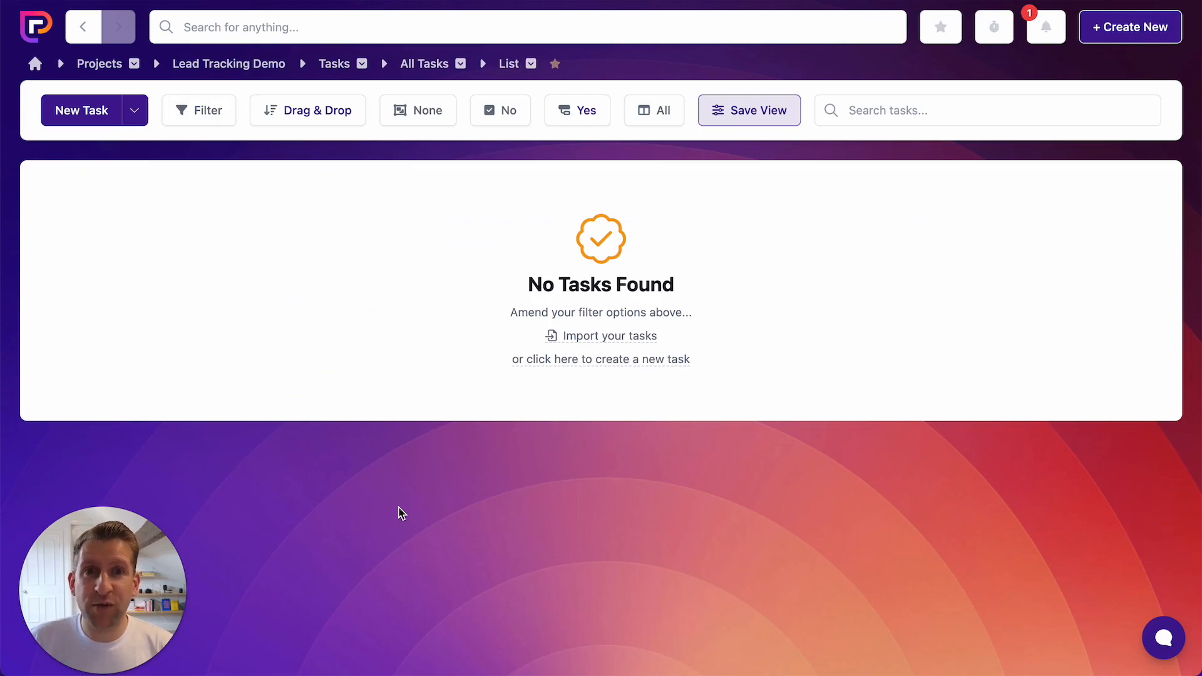
# Bulk-create ten tasks named Lead 1 through Lead 10, one name per line.
pyautogui.click(138, 112)
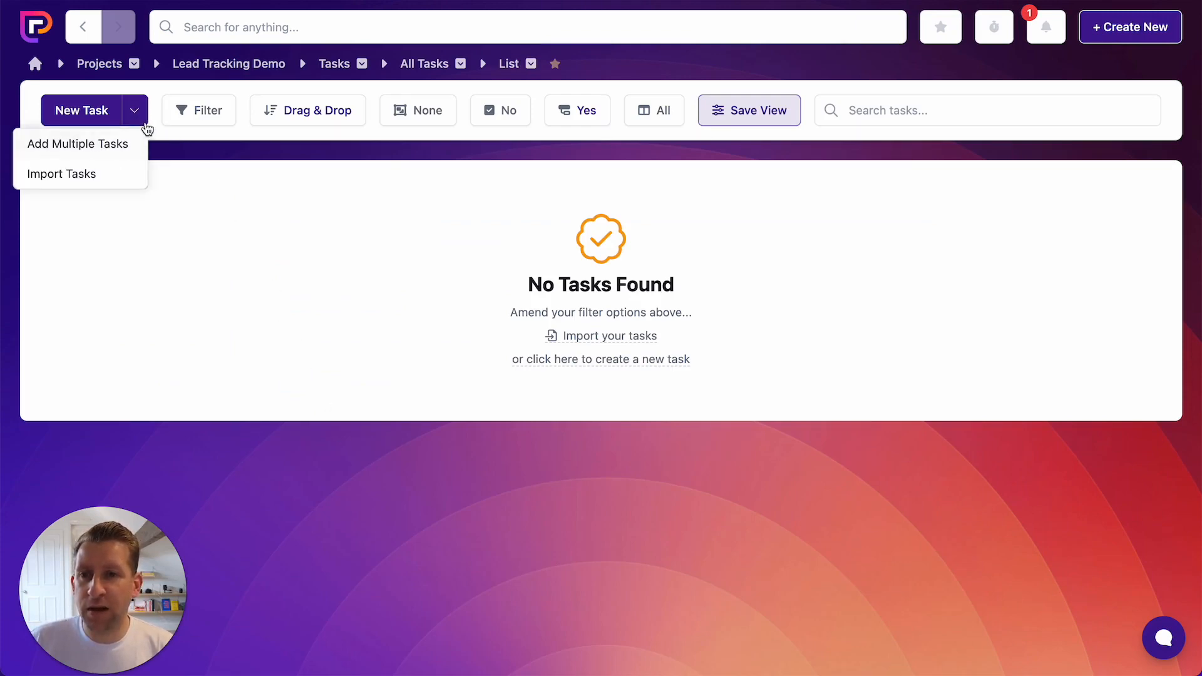
pyautogui.click(76, 150)
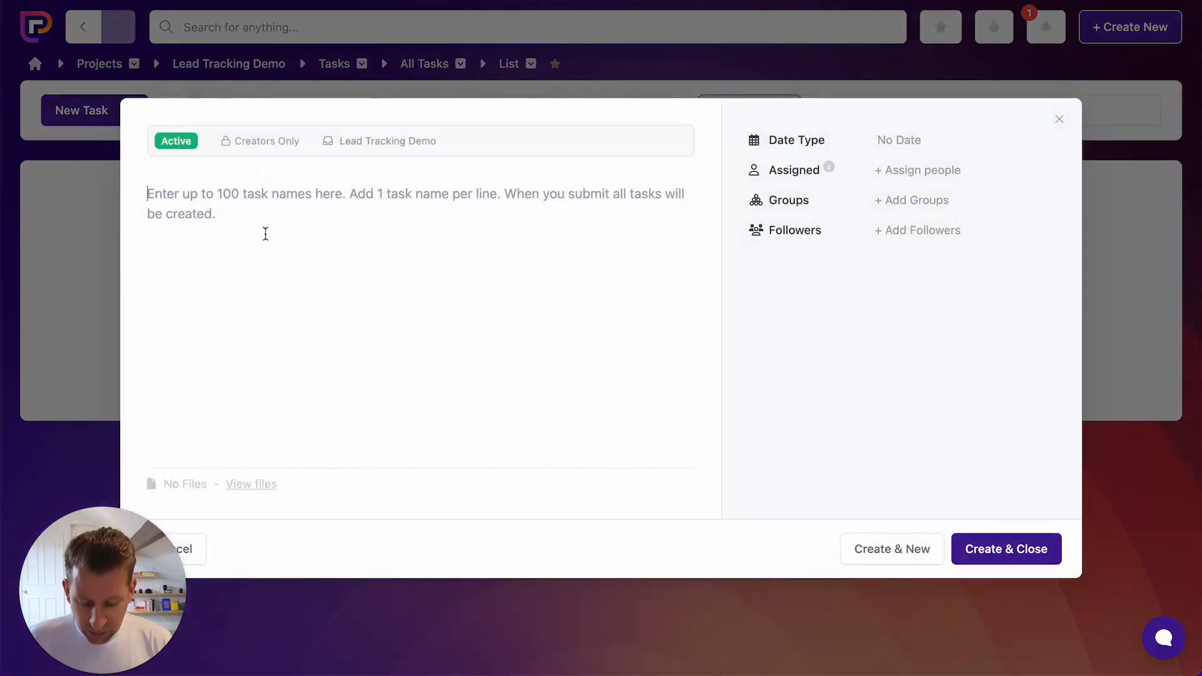
pyautogui.write('Lead')
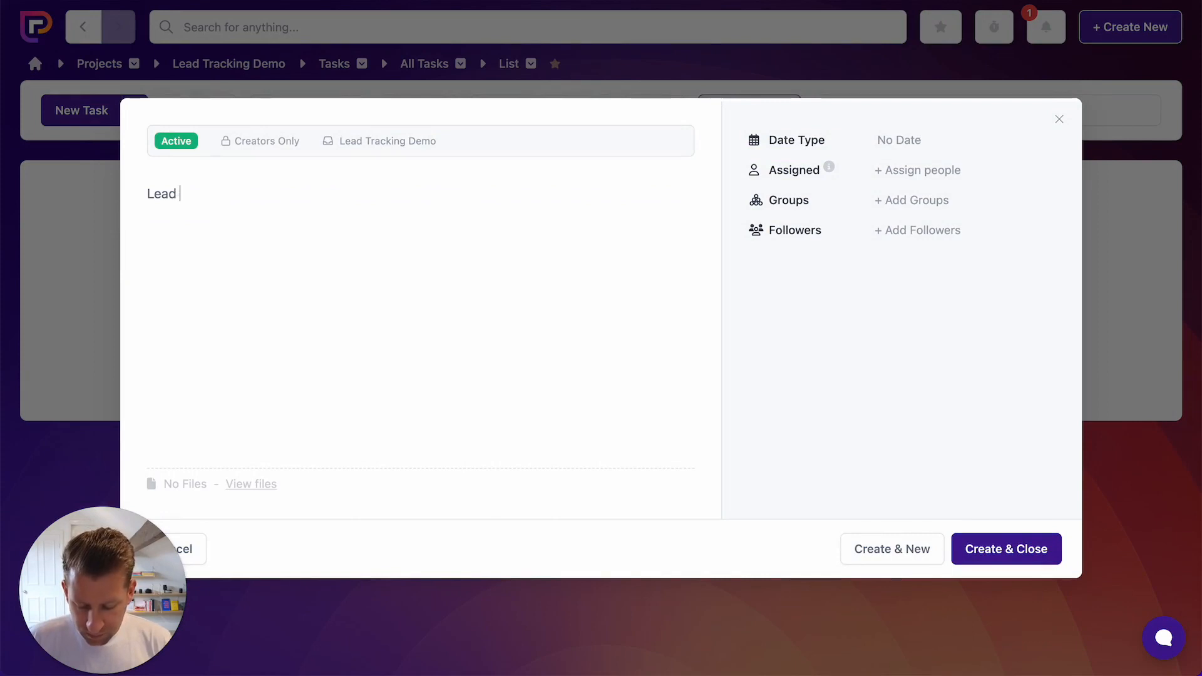
pyautogui.write('s1')
pyautogui.press('Left')
pyautogui.hotkey('alt', 'shift', 'Left')
pyautogui.press('Right')
pyautogui.press('Right')
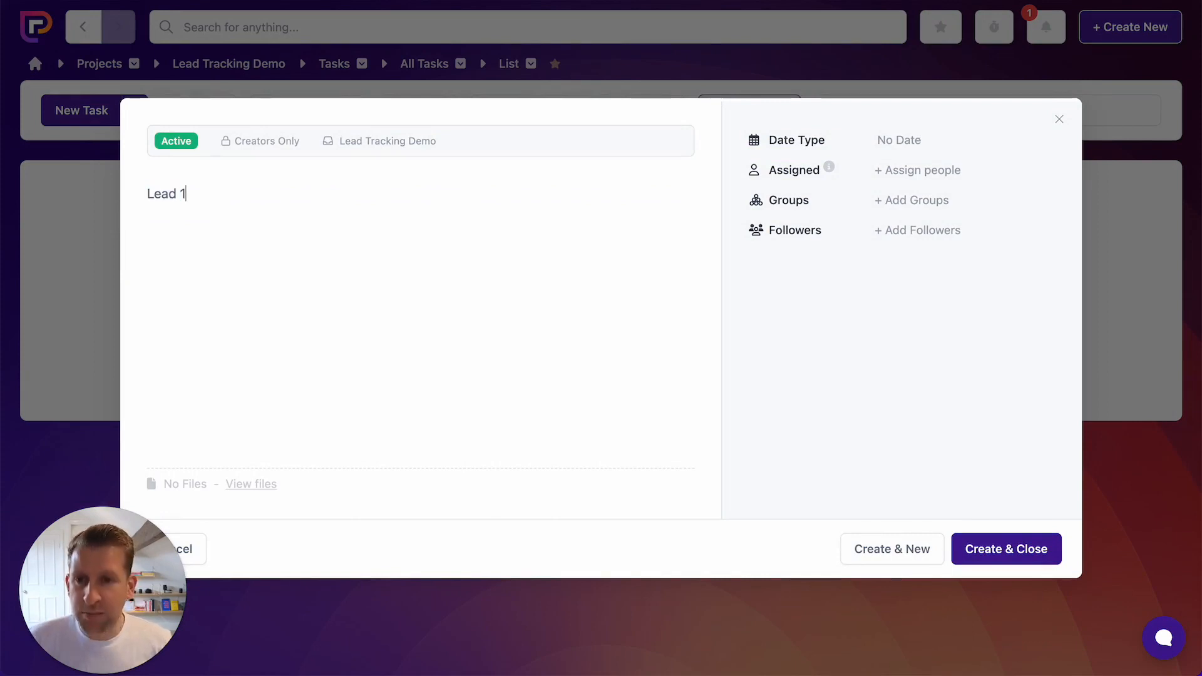
pyautogui.press('Return')
pyautogui.write('Lead 2 ')
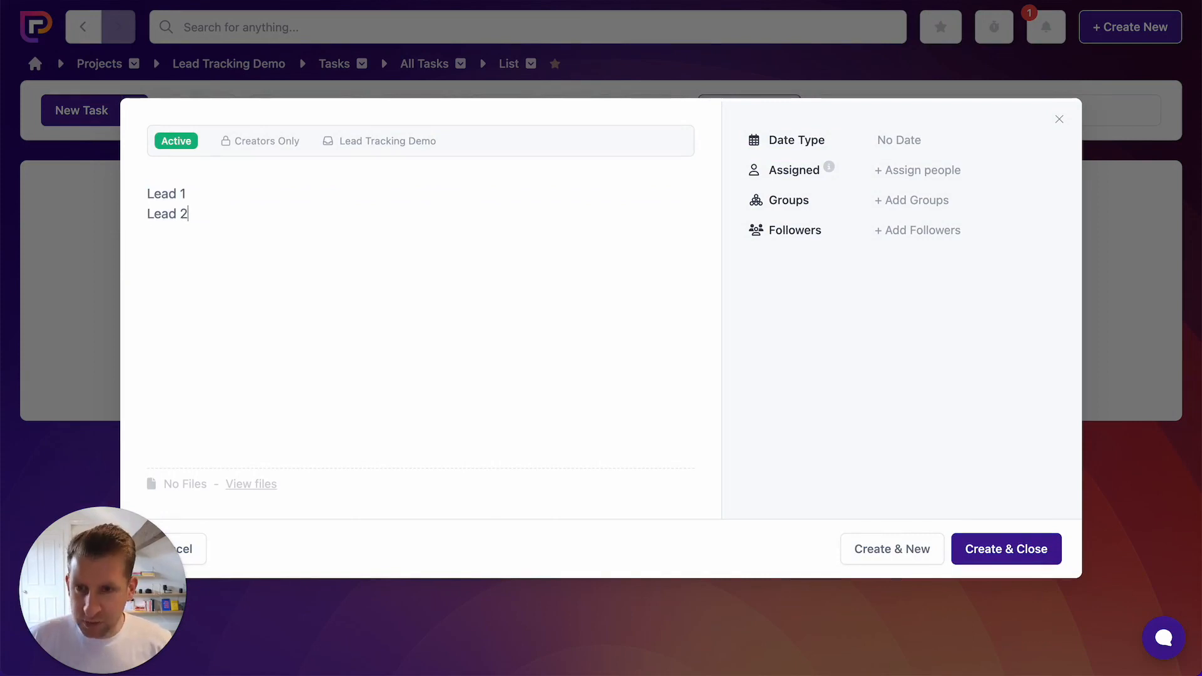
pyautogui.write('Lead 3 ')
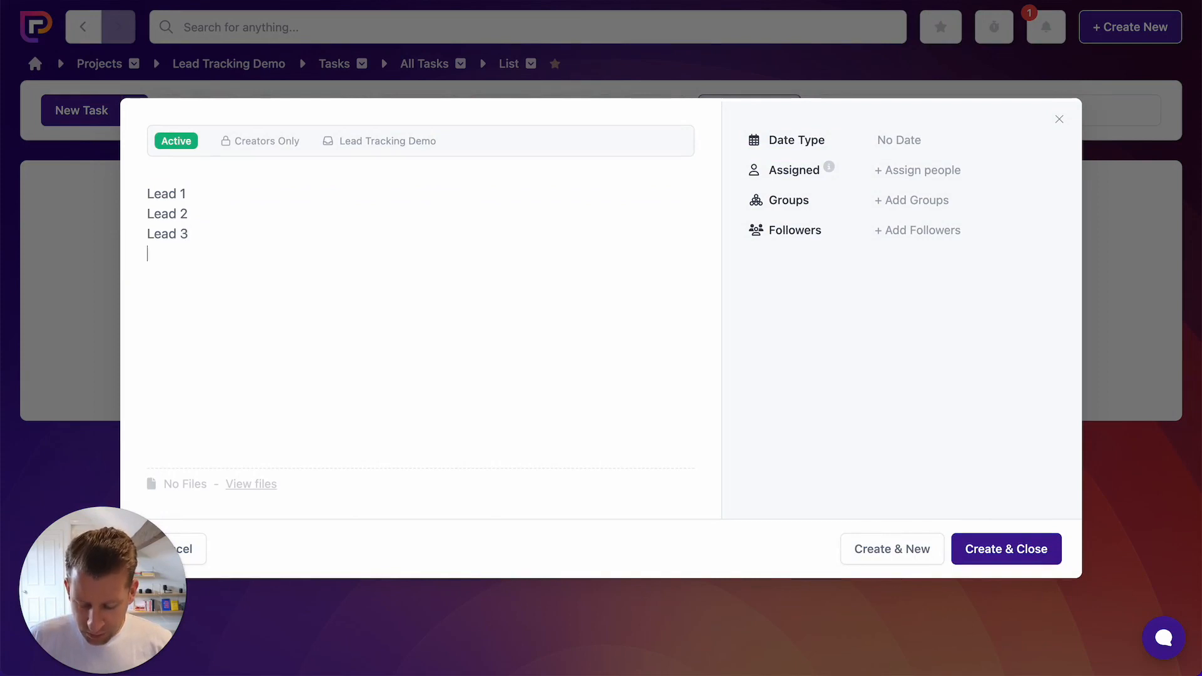
pyautogui.write('Lead 4')
pyautogui.press('Return')
pyautogui.write('Lead ')
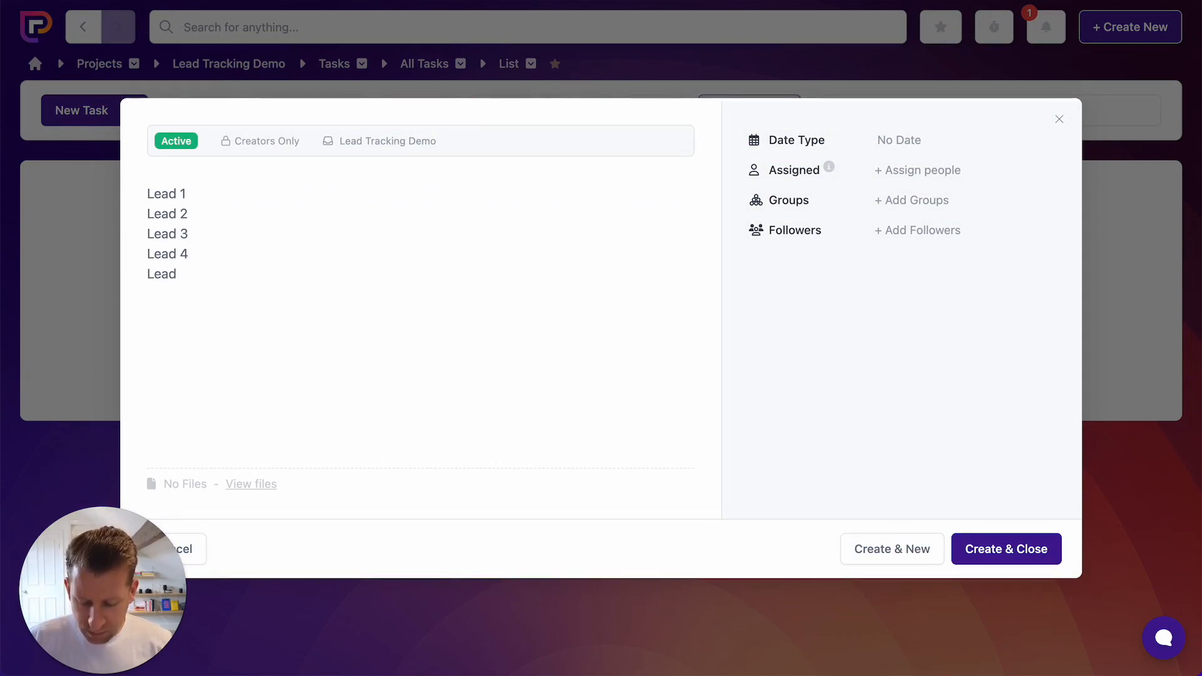
pyautogui.write('5')
pyautogui.press('Return')
pyautogui.write('Lead 6')
pyautogui.press('Return')
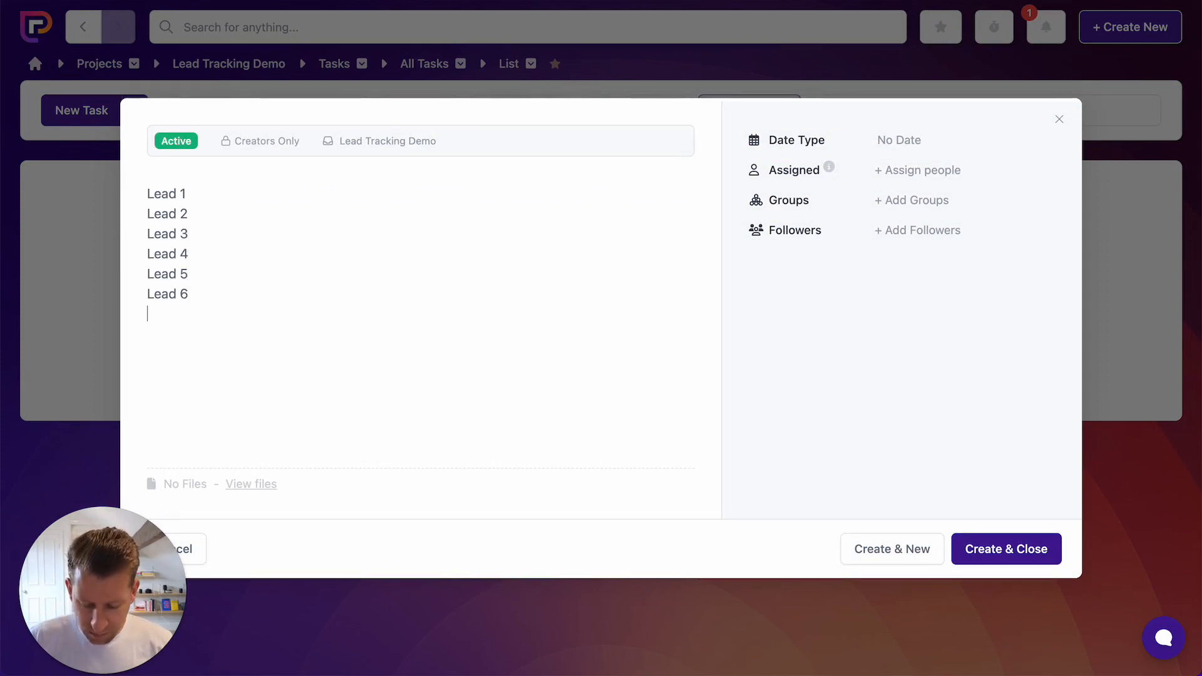
pyautogui.write('Lead 7 Lead 8')
pyautogui.press('Return')
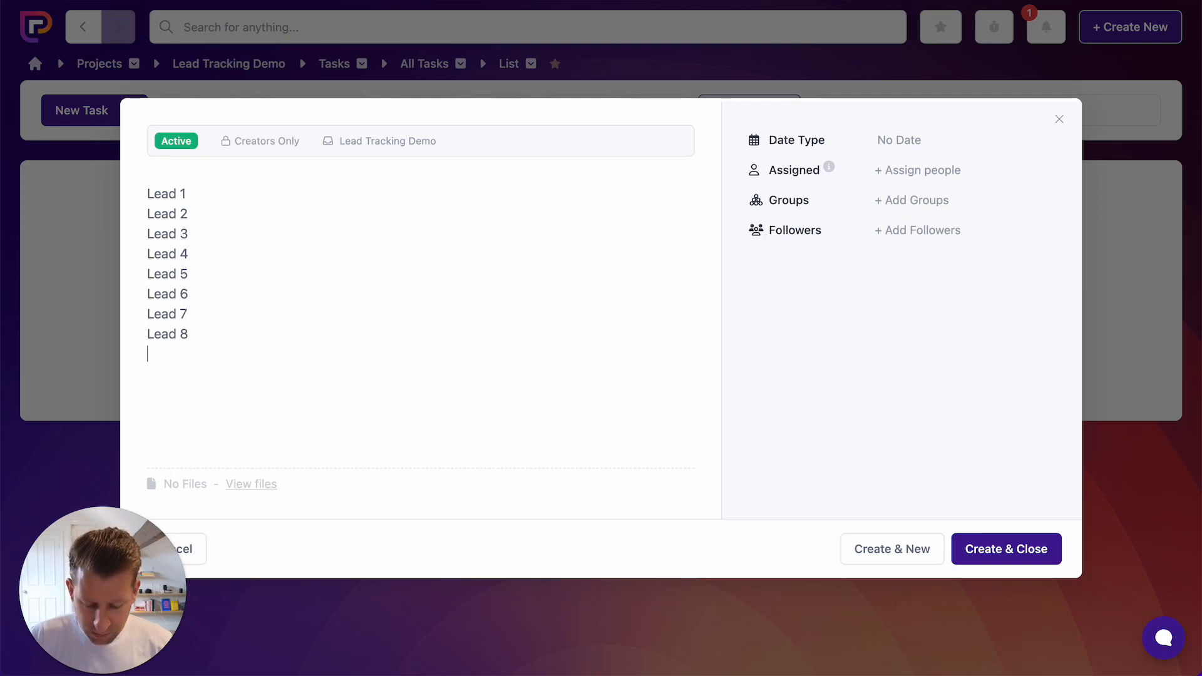
pyautogui.write('Lead 9 ')
pyautogui.write('Lead 10')
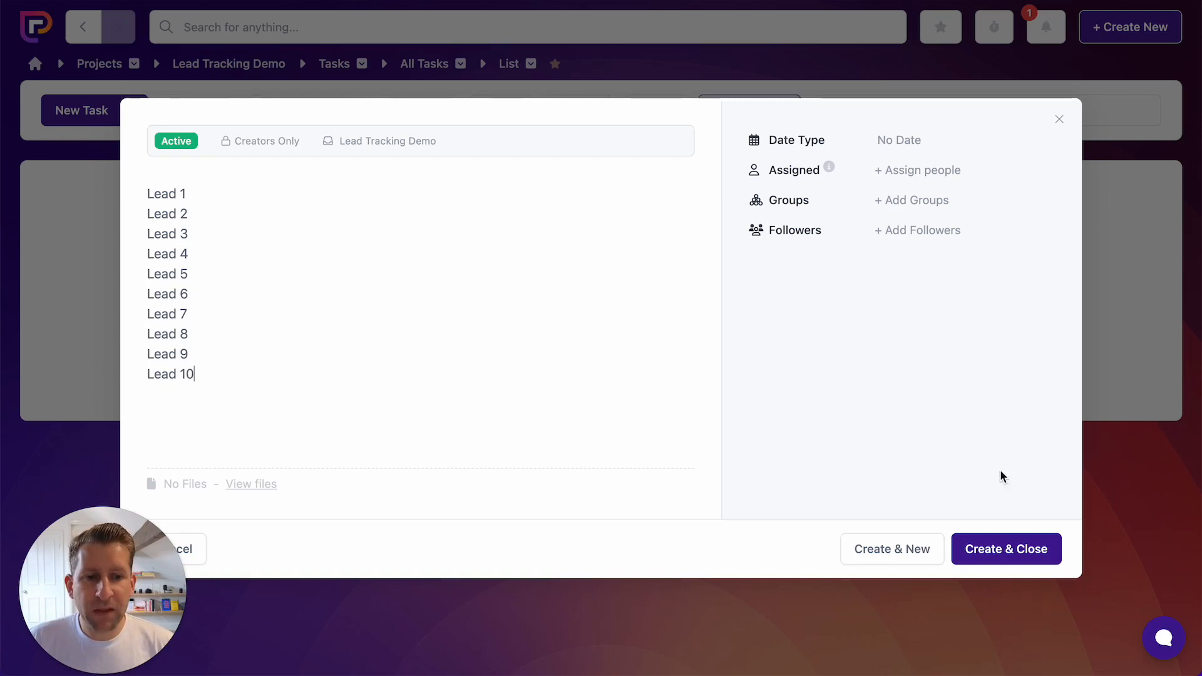
pyautogui.click(1011, 546)
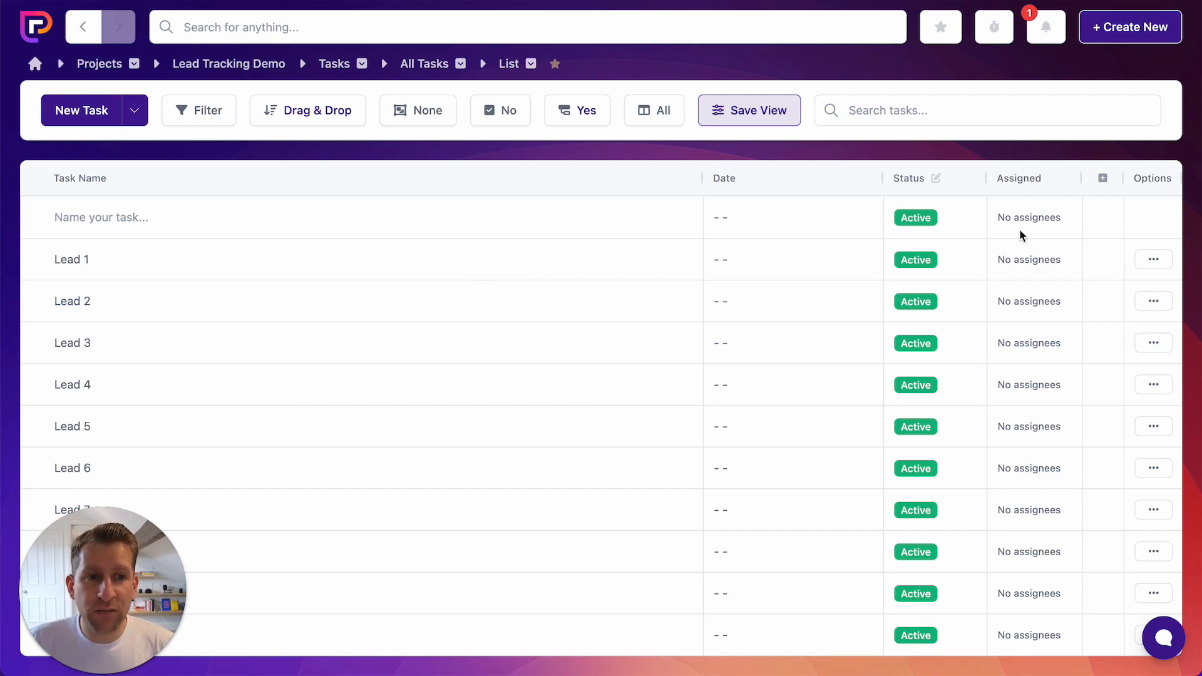
# Start a project-level custom field named Lead Status with the type Select-Color.
pyautogui.click(1104, 180)
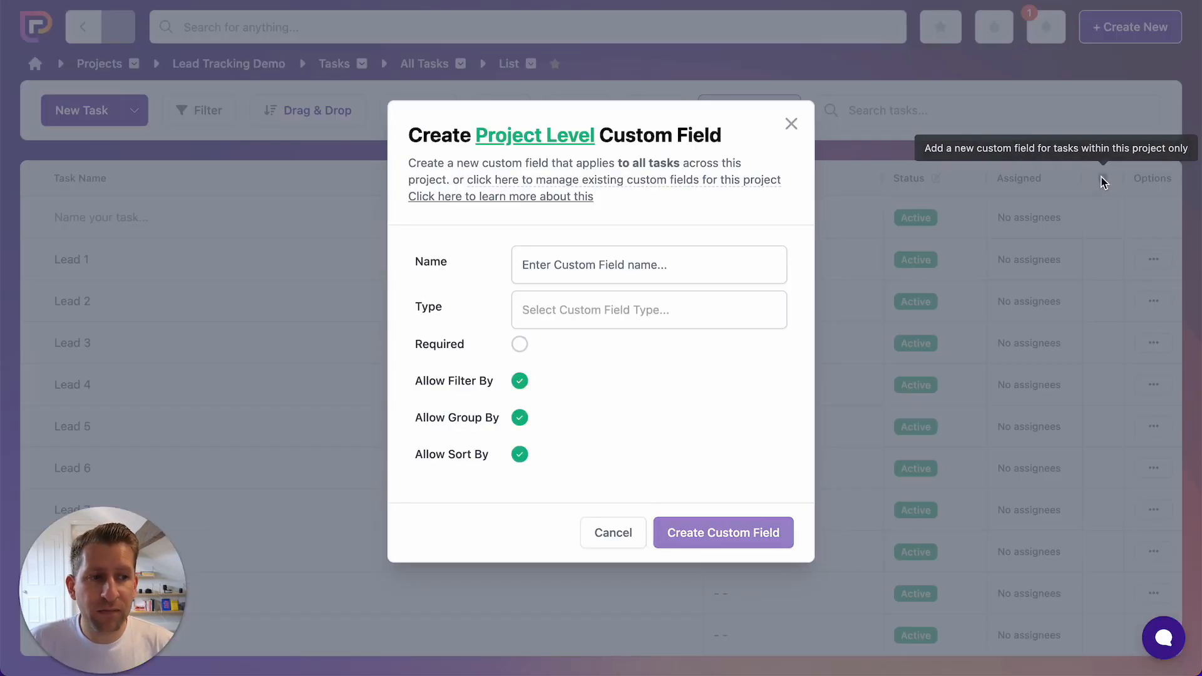
pyautogui.click(605, 263)
pyautogui.write('Lea')
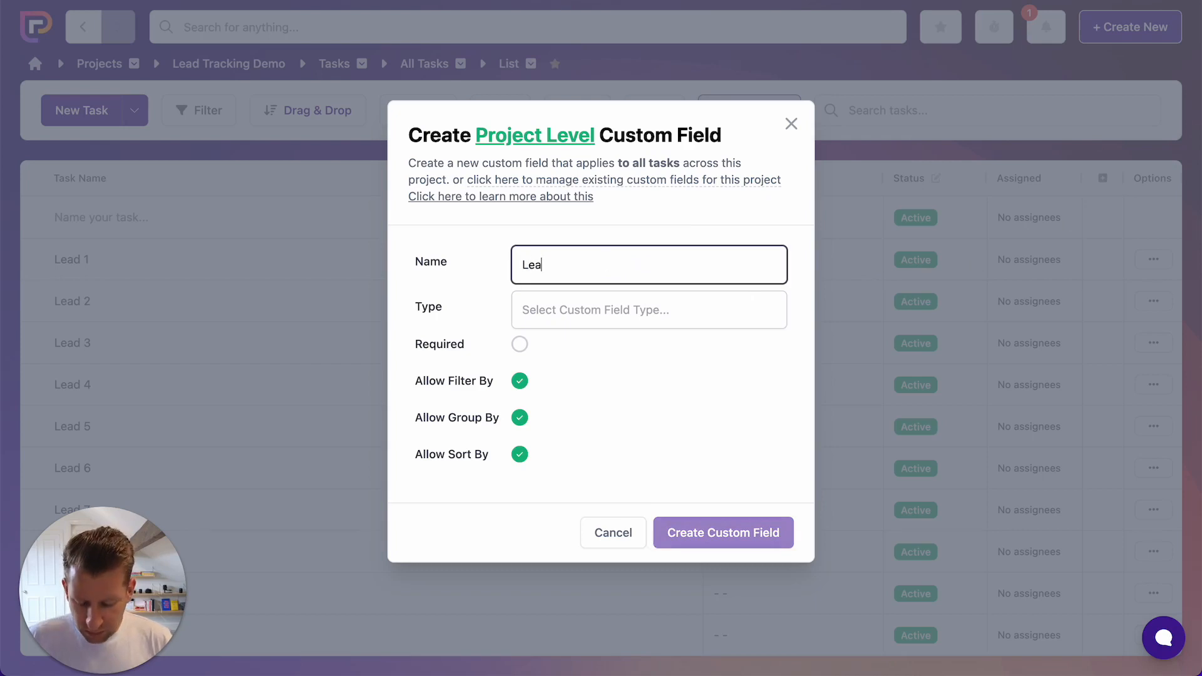
pyautogui.write('d Status')
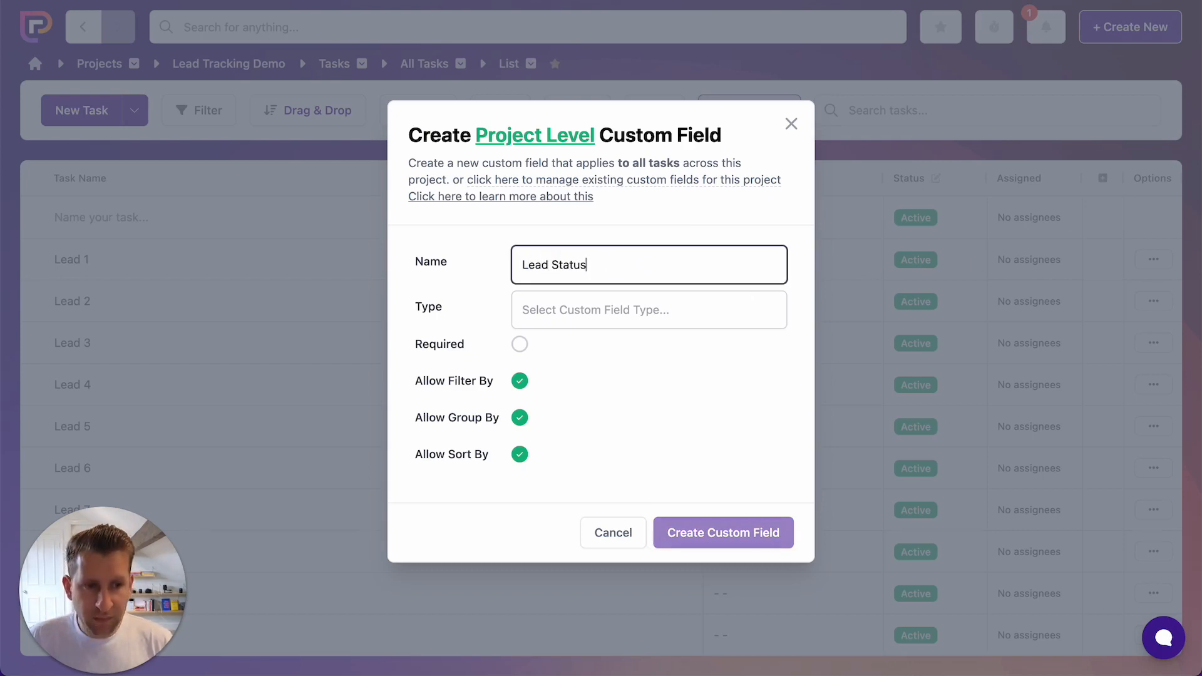
pyautogui.click(606, 303)
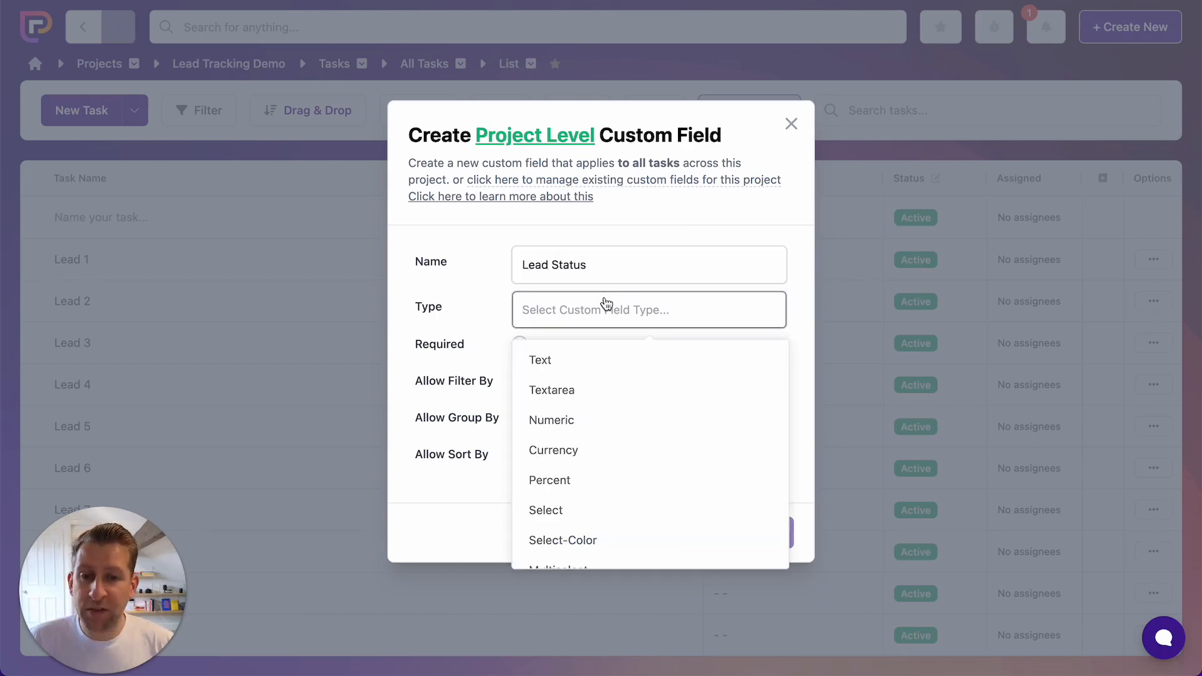
pyautogui.click(573, 539)
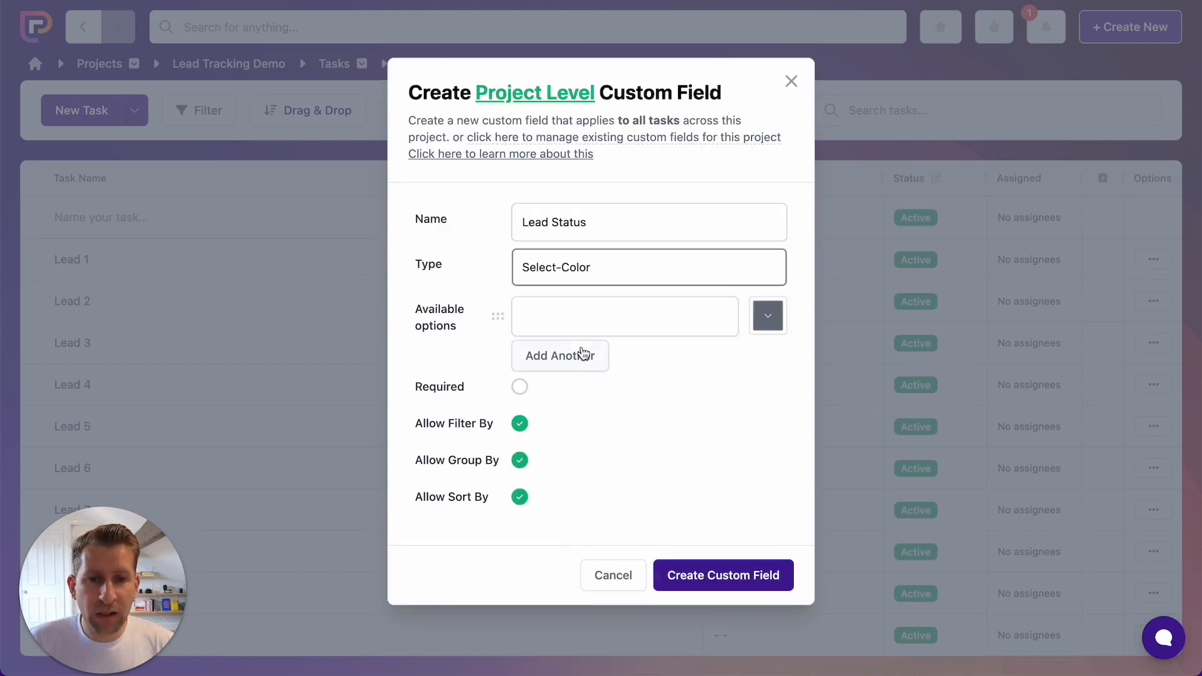
# Enter New Lead as the first Lead Status option and add a second option, Contact Attempted, coloured blue (#3B82F6).
pyautogui.click(609, 319)
pyautogui.write('New Lead')
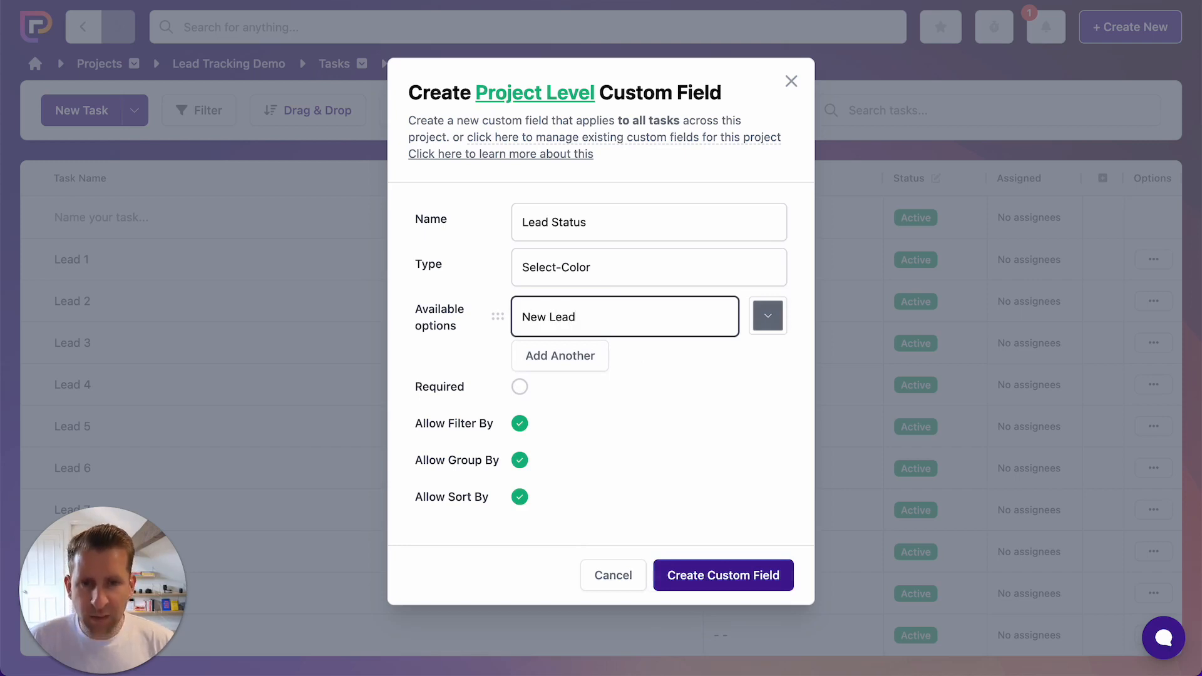
pyautogui.click(599, 356)
pyautogui.click(595, 314)
pyautogui.write('Co')
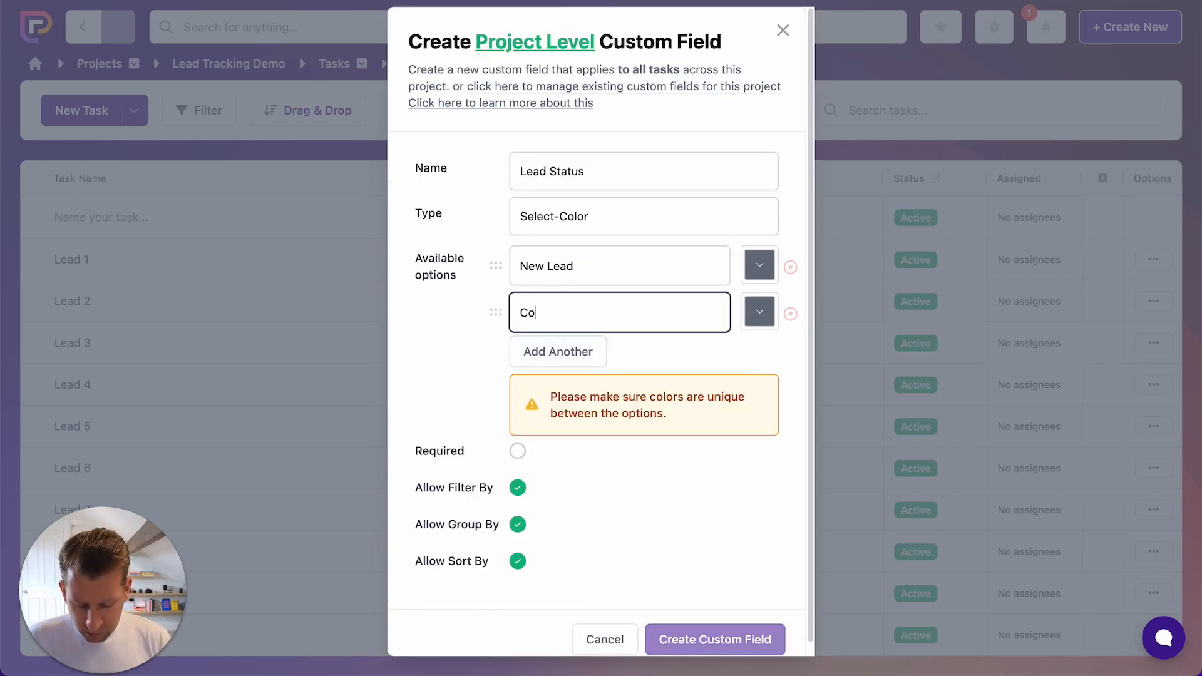
pyautogui.write('ntact Att')
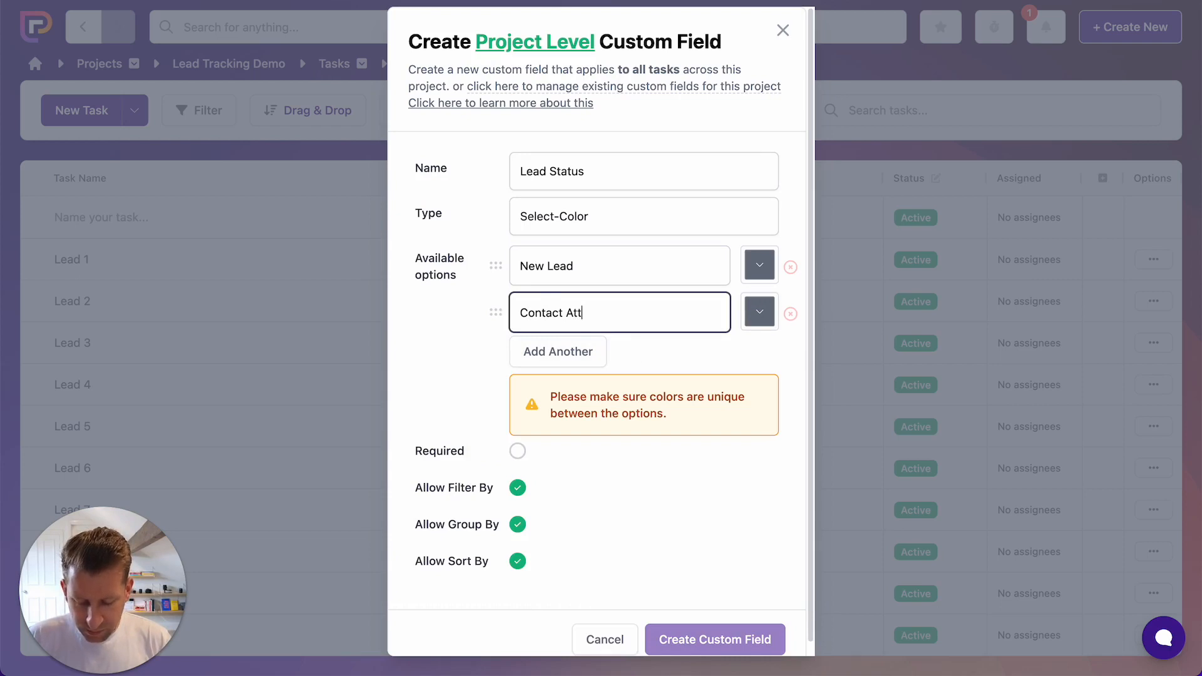
pyautogui.write('empted')
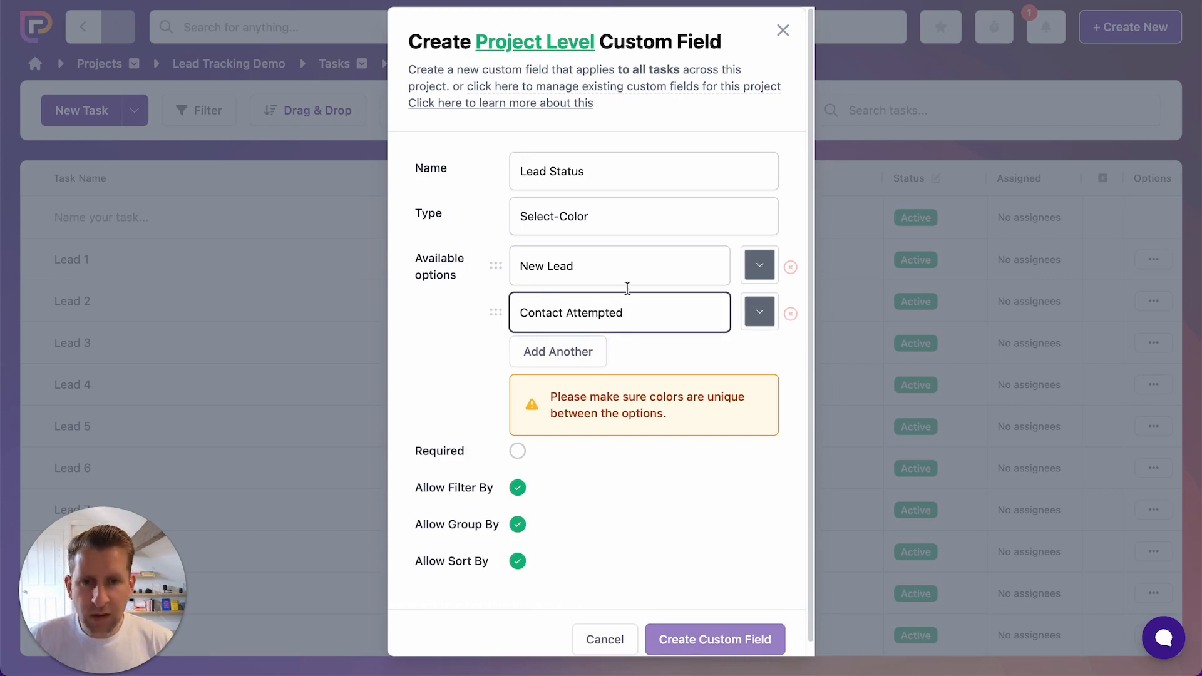
pyautogui.click(758, 325)
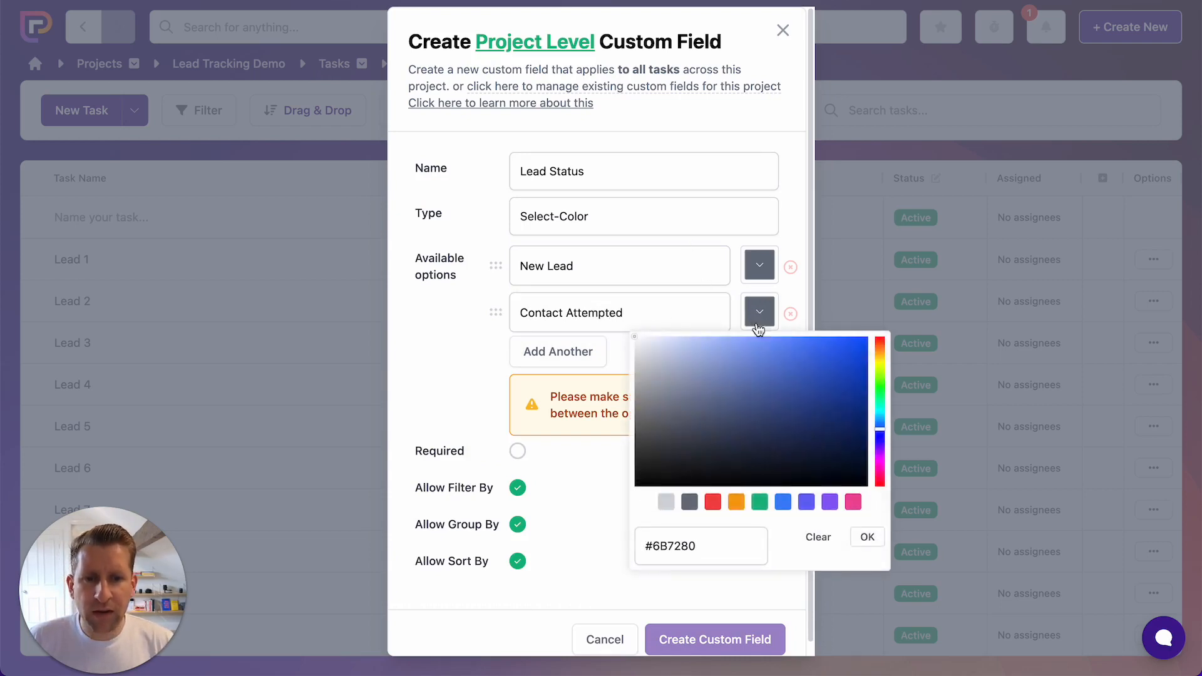
pyautogui.click(783, 502)
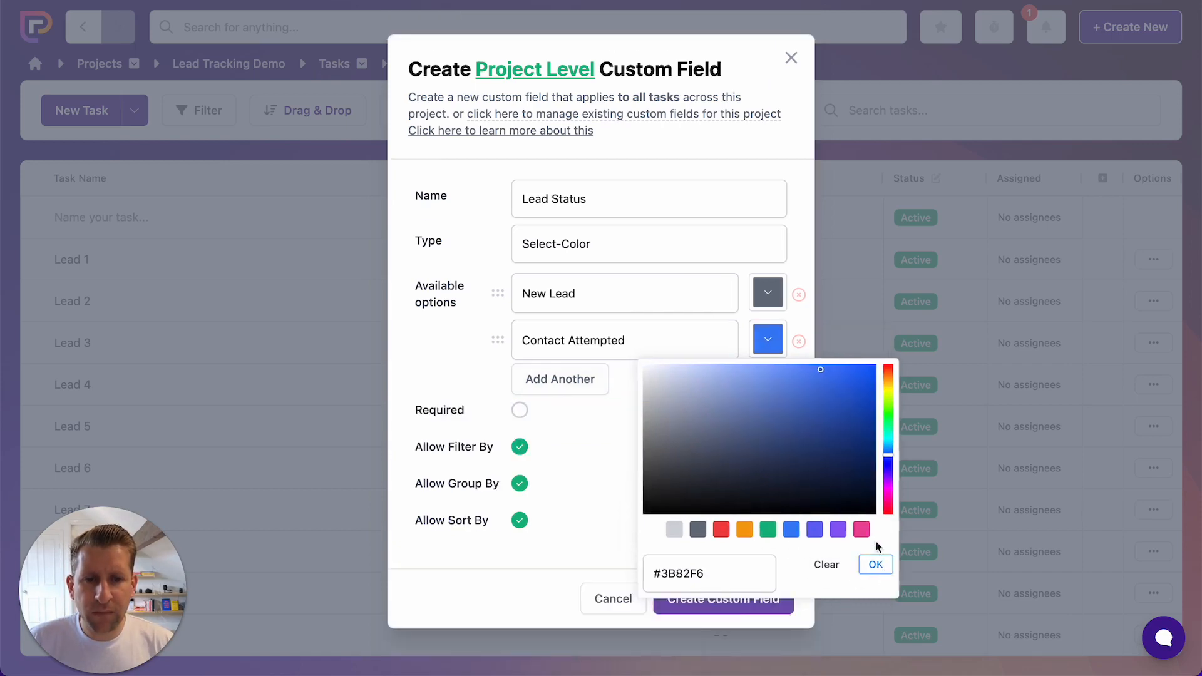
pyautogui.click(875, 565)
# Add a Lead Status option named In Conversation and colour it orange (#F59E0B).
pyautogui.click(568, 381)
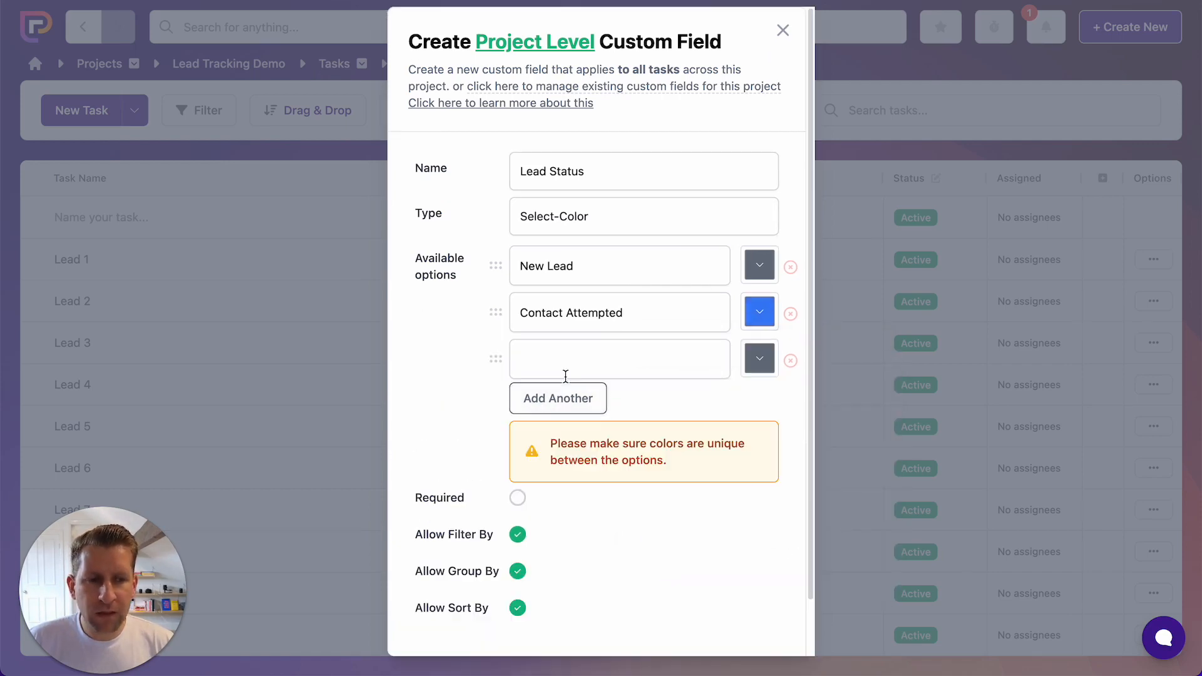
pyautogui.click(589, 348)
pyautogui.write('In Con')
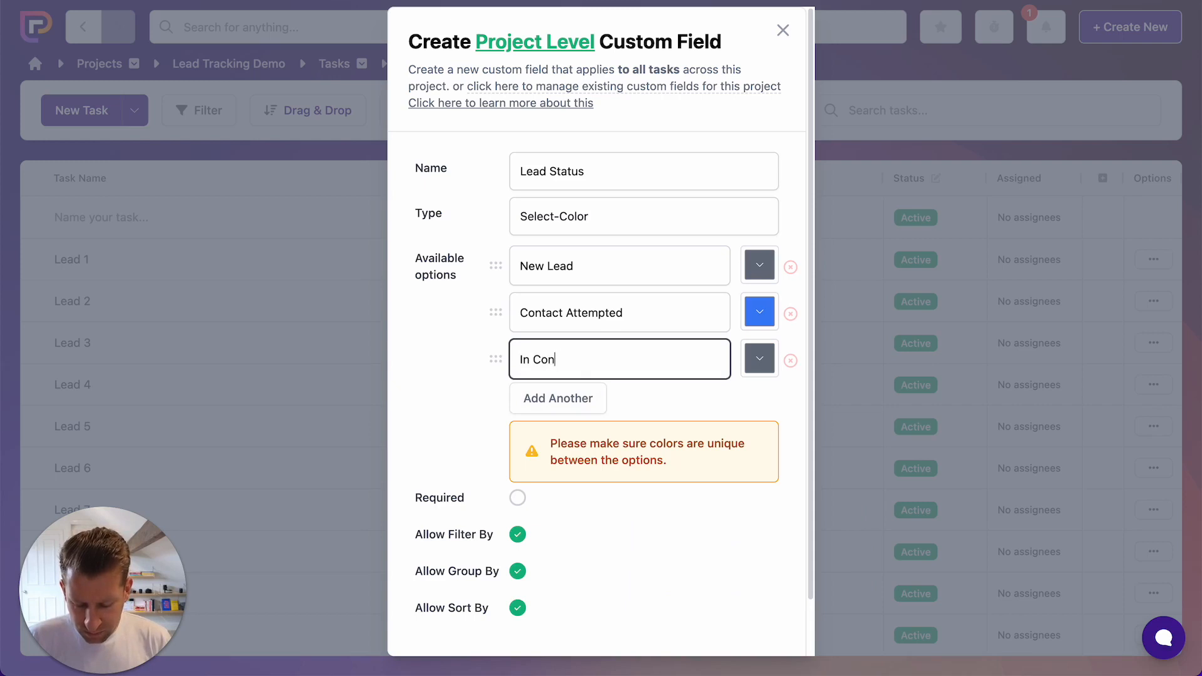
pyautogui.write('versation')
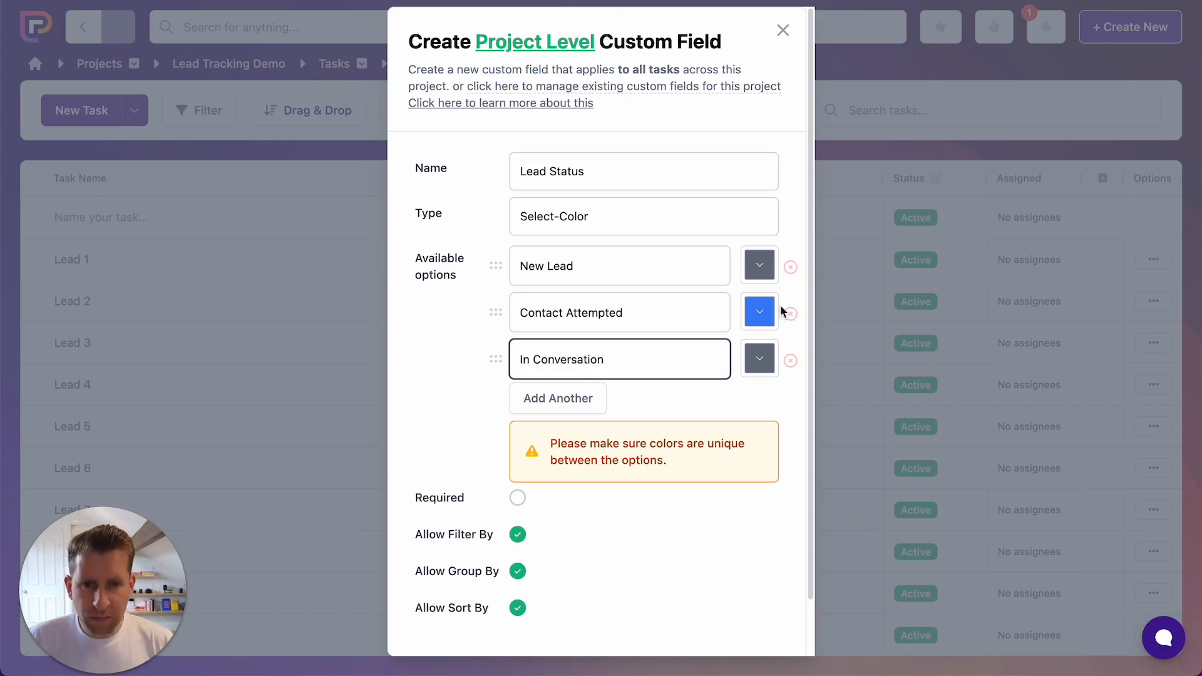
pyautogui.click(759, 358)
pyautogui.click(736, 549)
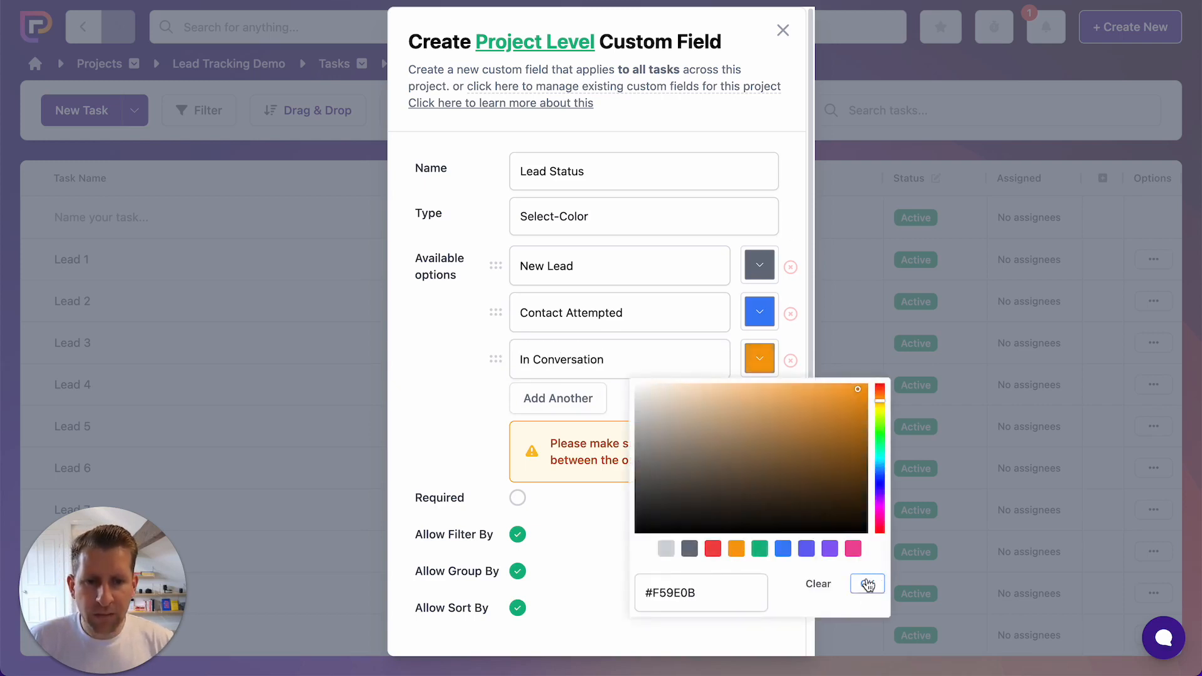
pyautogui.click(867, 584)
# Add a Lead Status option named MQL and give it a custom dark green colour (#115E44).
pyautogui.click(557, 398)
pyautogui.click(567, 405)
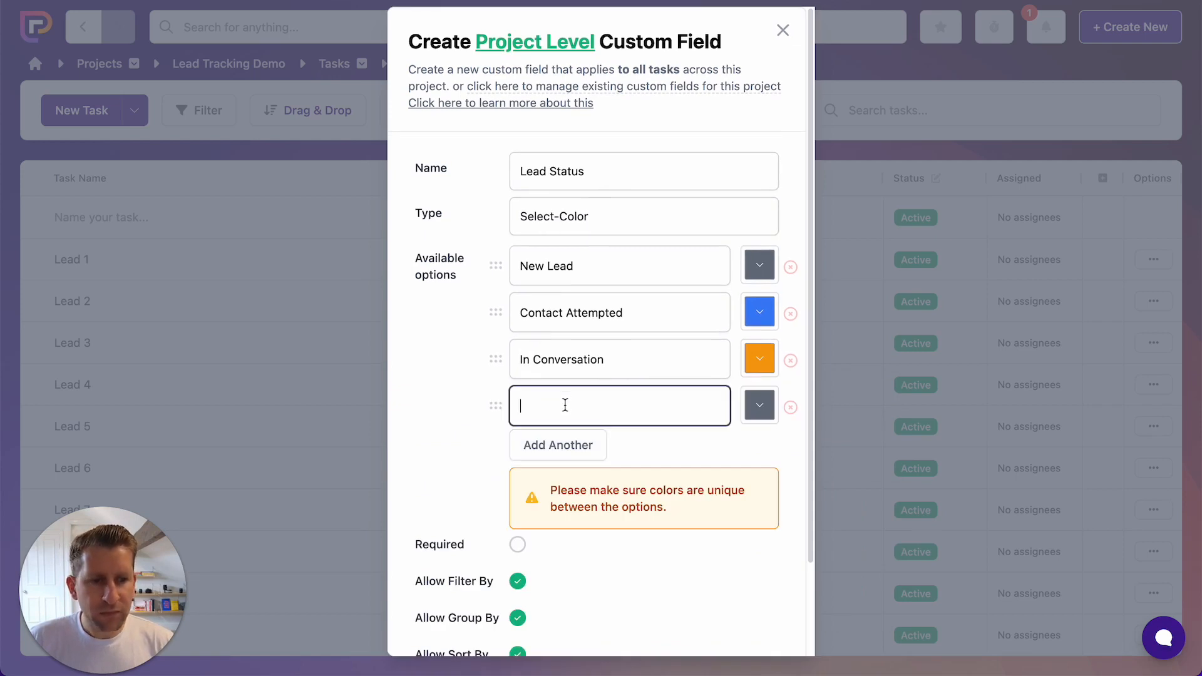
pyautogui.write('MQL')
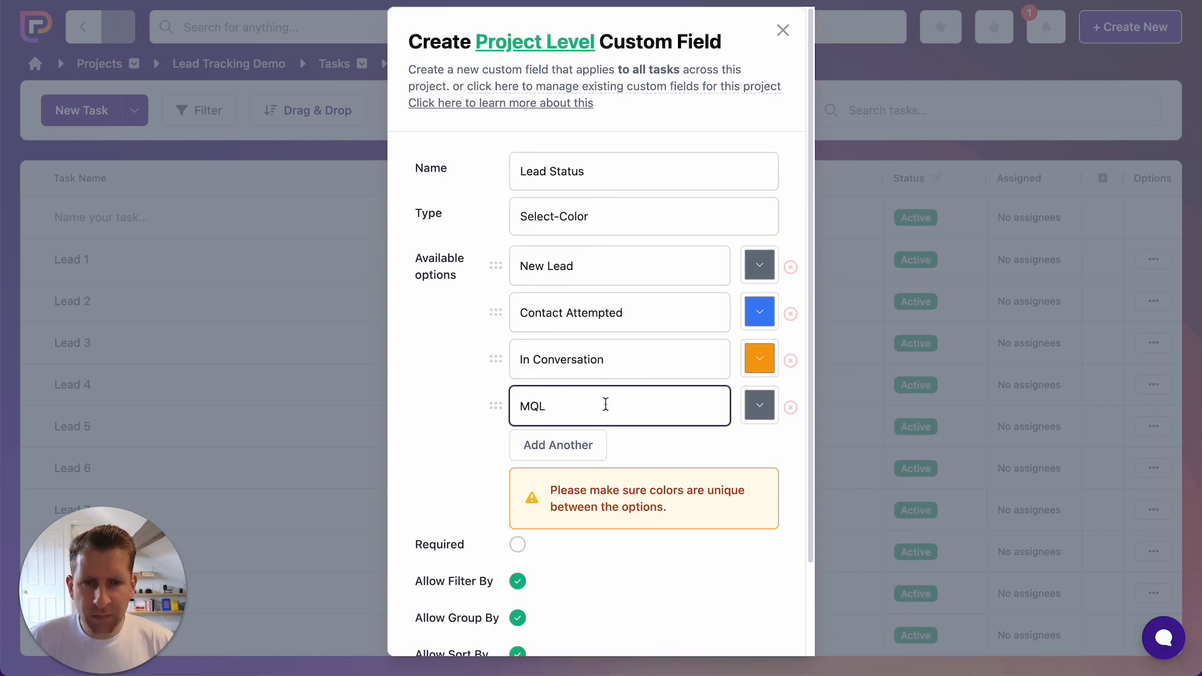
pyautogui.click(759, 405)
pyautogui.click(760, 594)
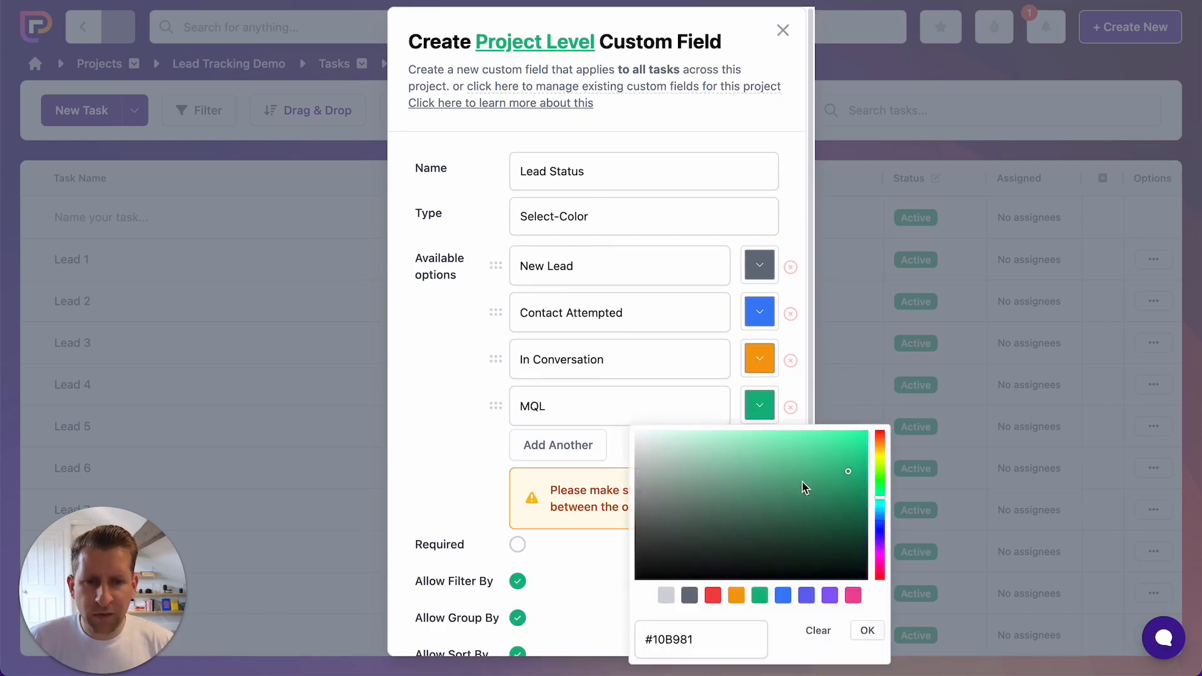
pyautogui.moveTo(848, 472); pyautogui.dragTo(825, 525)
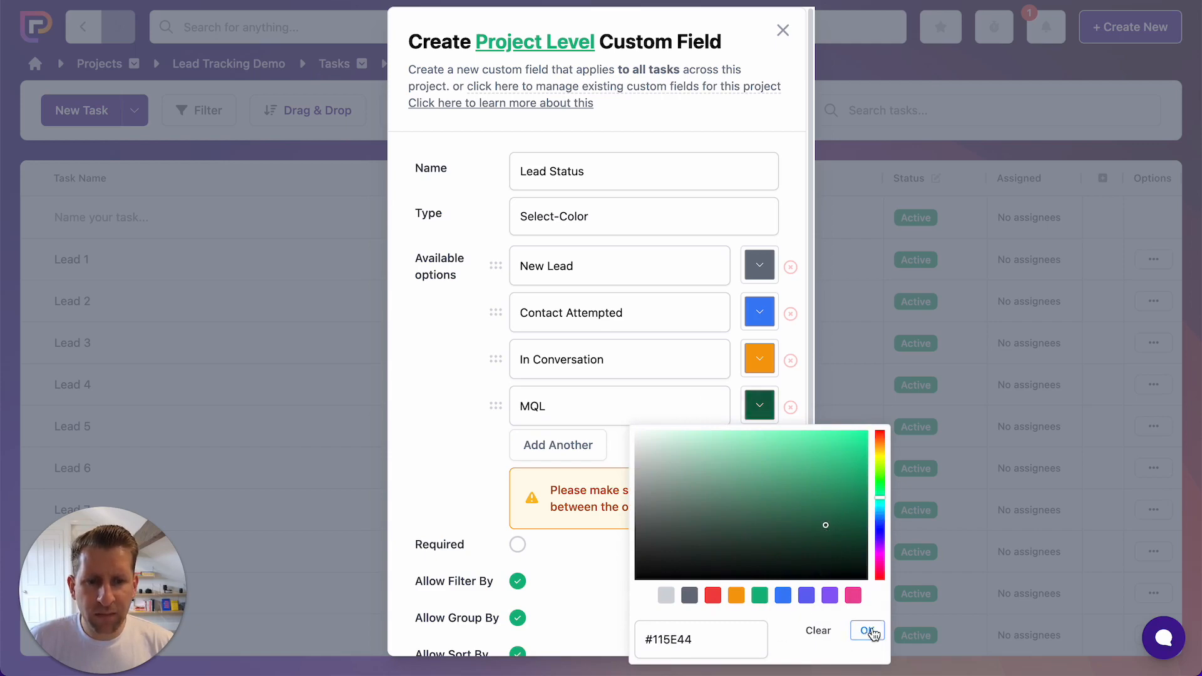
pyautogui.click(868, 631)
# Add a Lead Status option named SQL and colour it green (#10B981).
pyautogui.click(556, 445)
pyautogui.write('S')
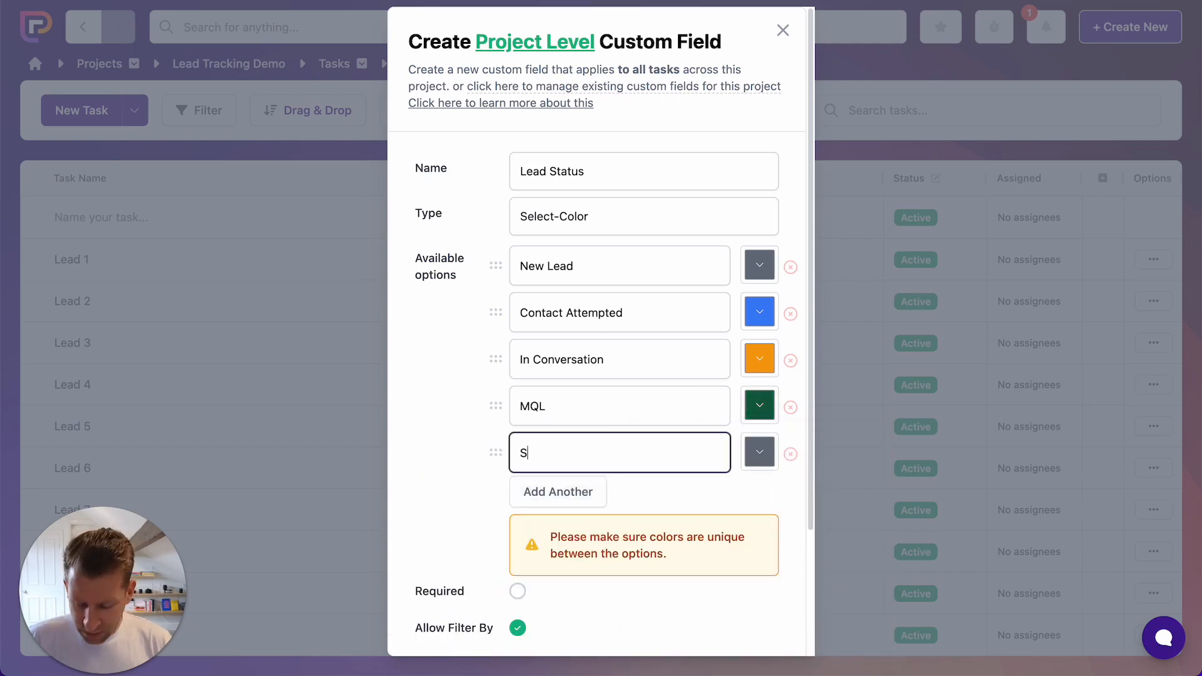
pyautogui.write('QL')
pyautogui.click(764, 452)
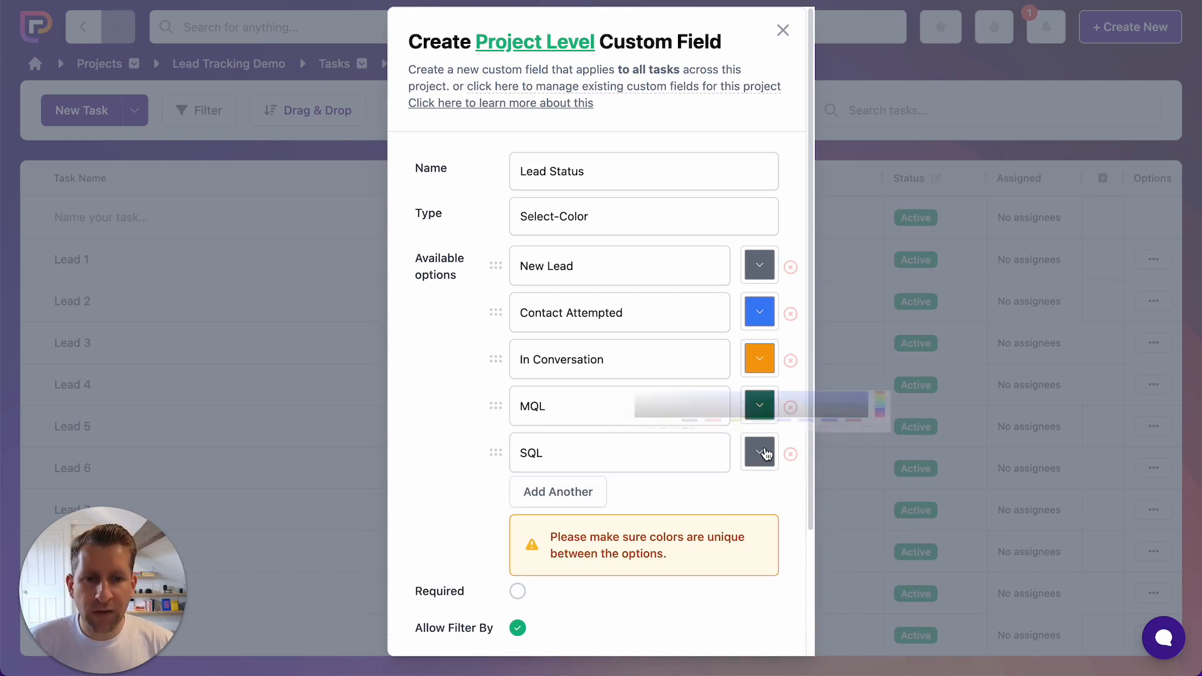
pyautogui.click(760, 363)
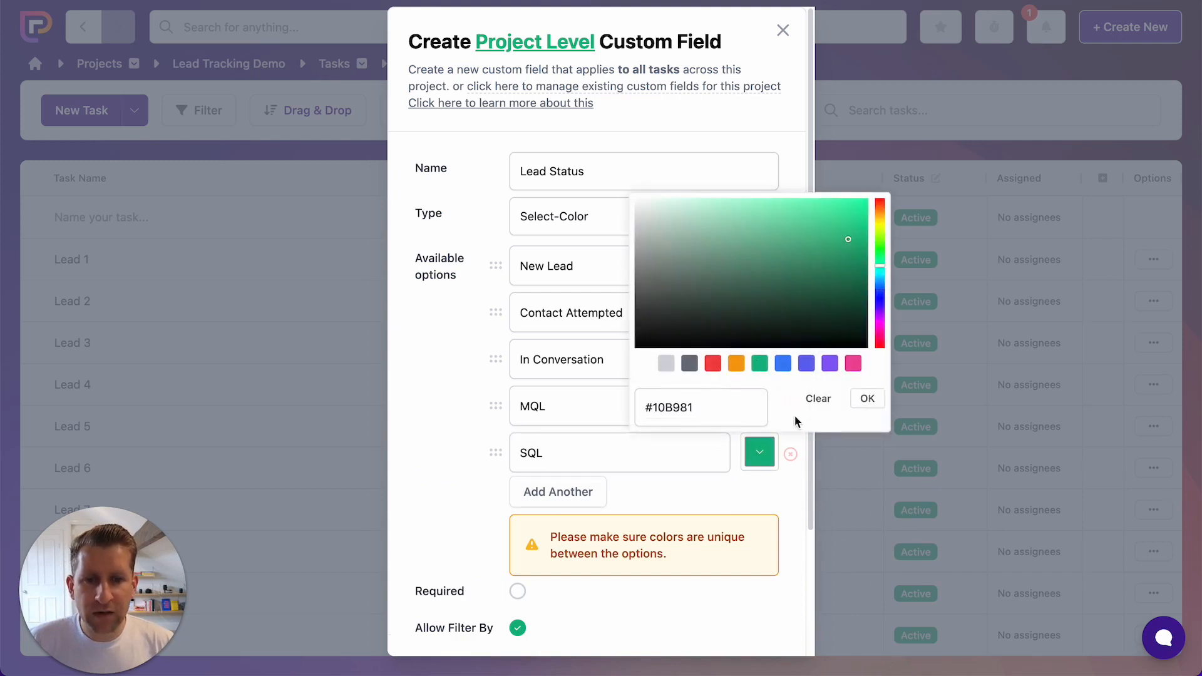
pyautogui.click(868, 399)
# Add a Lead Status option named Lost in red (#EF4444) and create the custom field.
pyautogui.click(573, 492)
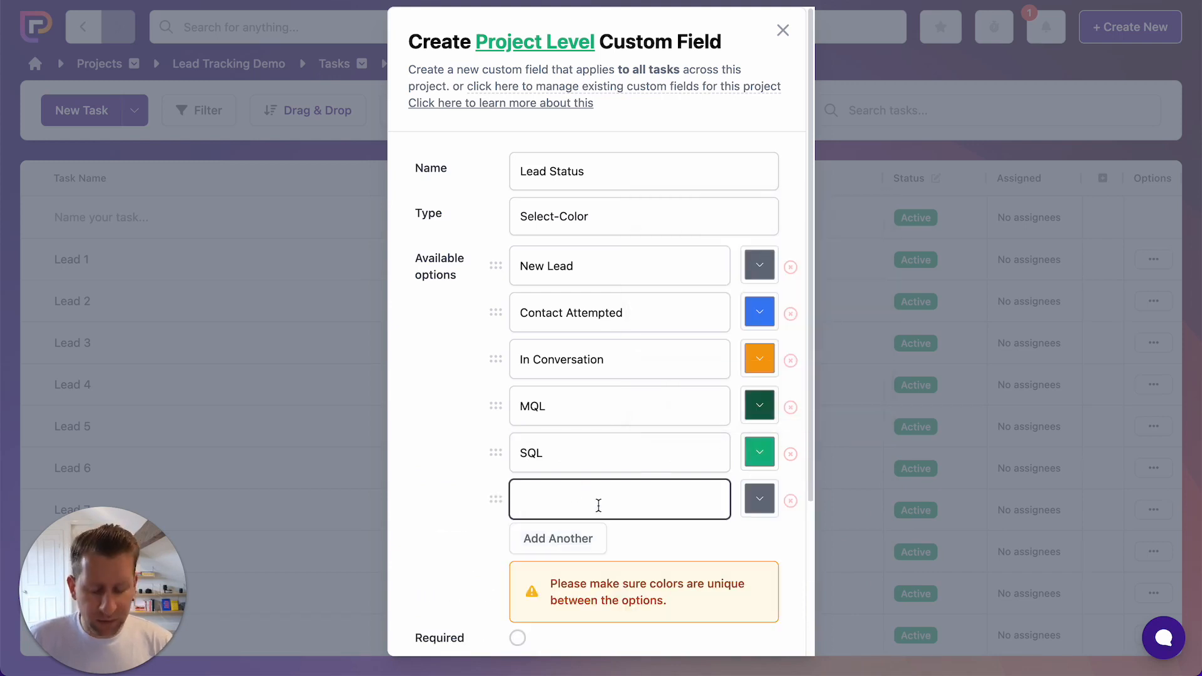
pyautogui.write('Lost')
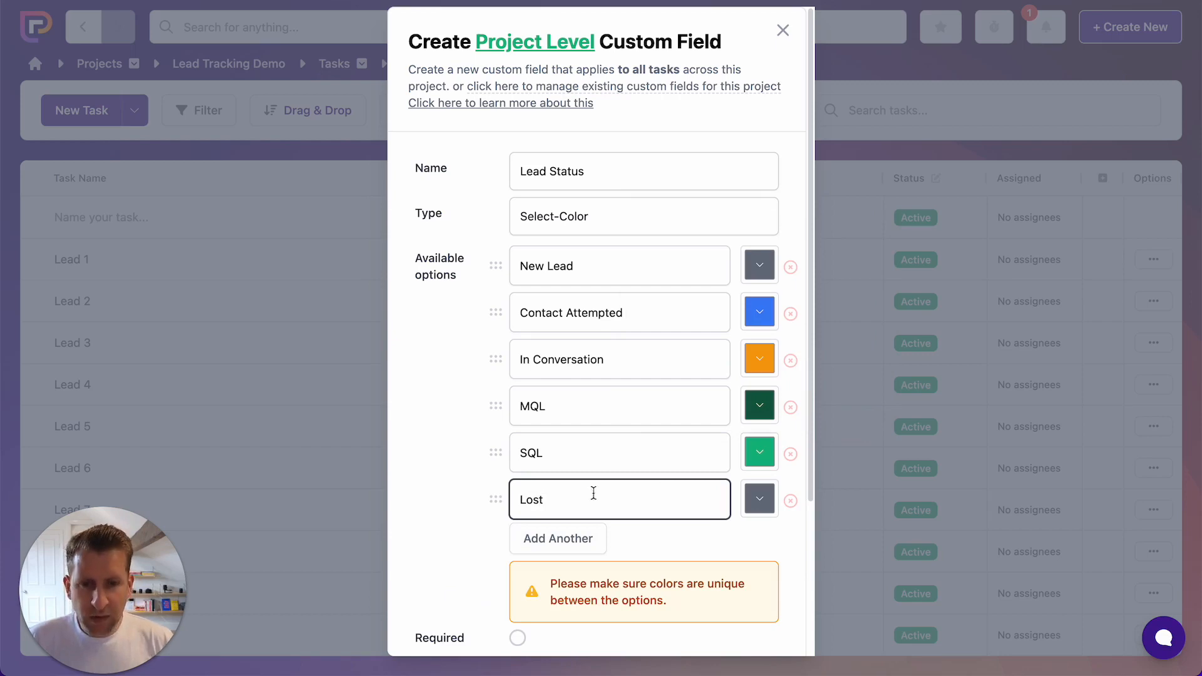
pyautogui.click(760, 499)
pyautogui.click(713, 410)
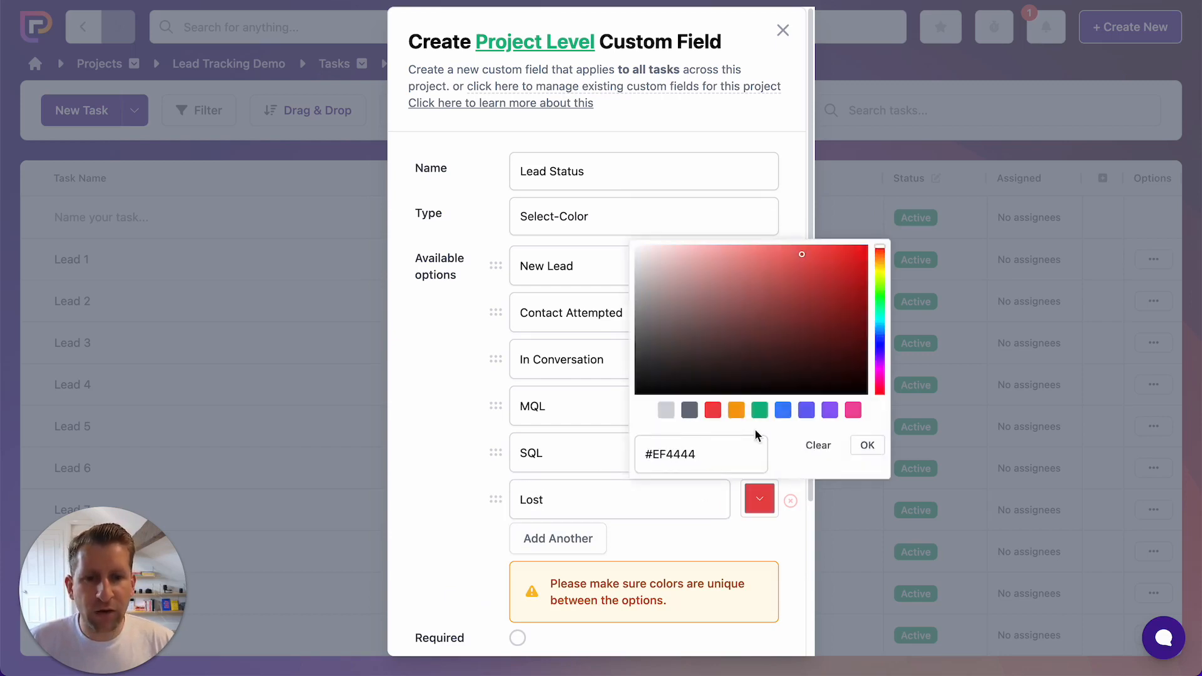
pyautogui.click(867, 446)
pyautogui.scroll(-2, 605, 540)
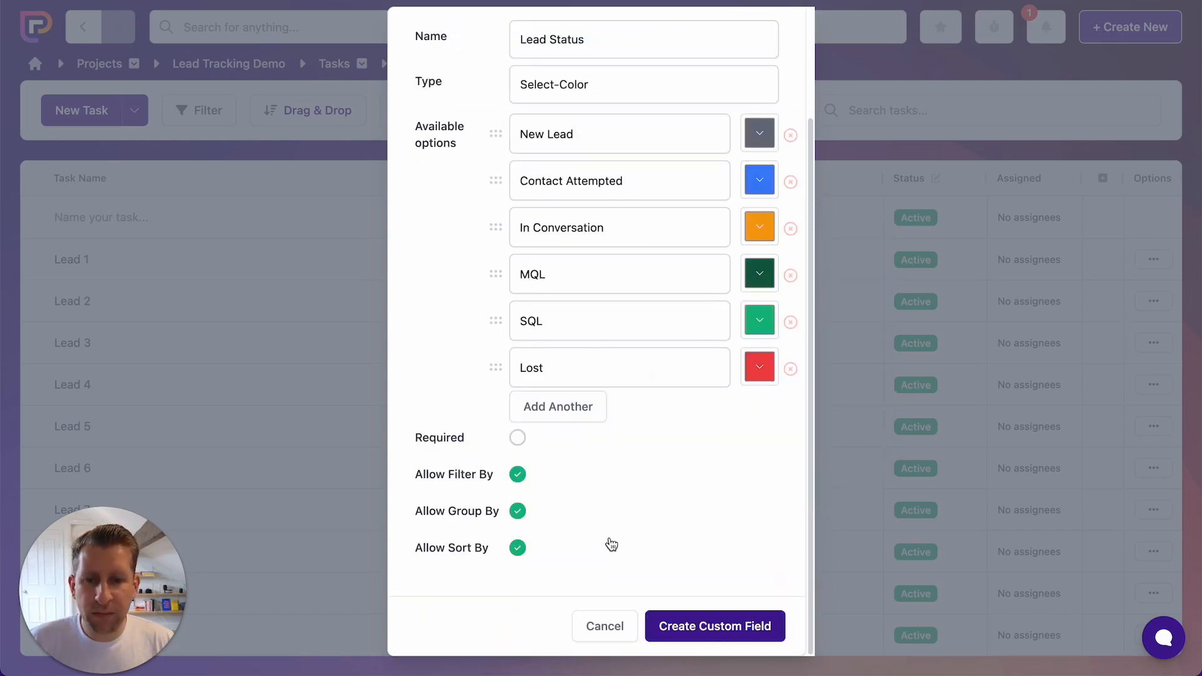
pyautogui.click(700, 635)
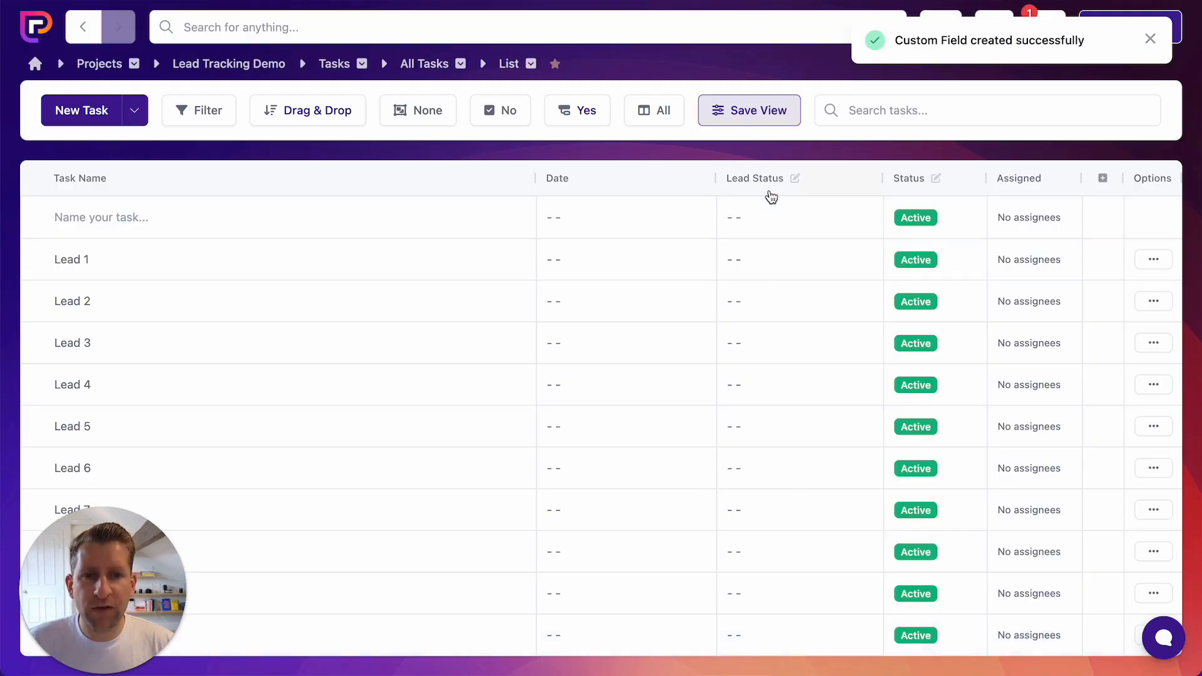
# Set the Lead Status of Lead 1 and 2 to New Lead, Lead 3 to Contact Attempted, and Lead 4 and 5 to In Conversation.
pyautogui.click(773, 266)
pyautogui.click(787, 302)
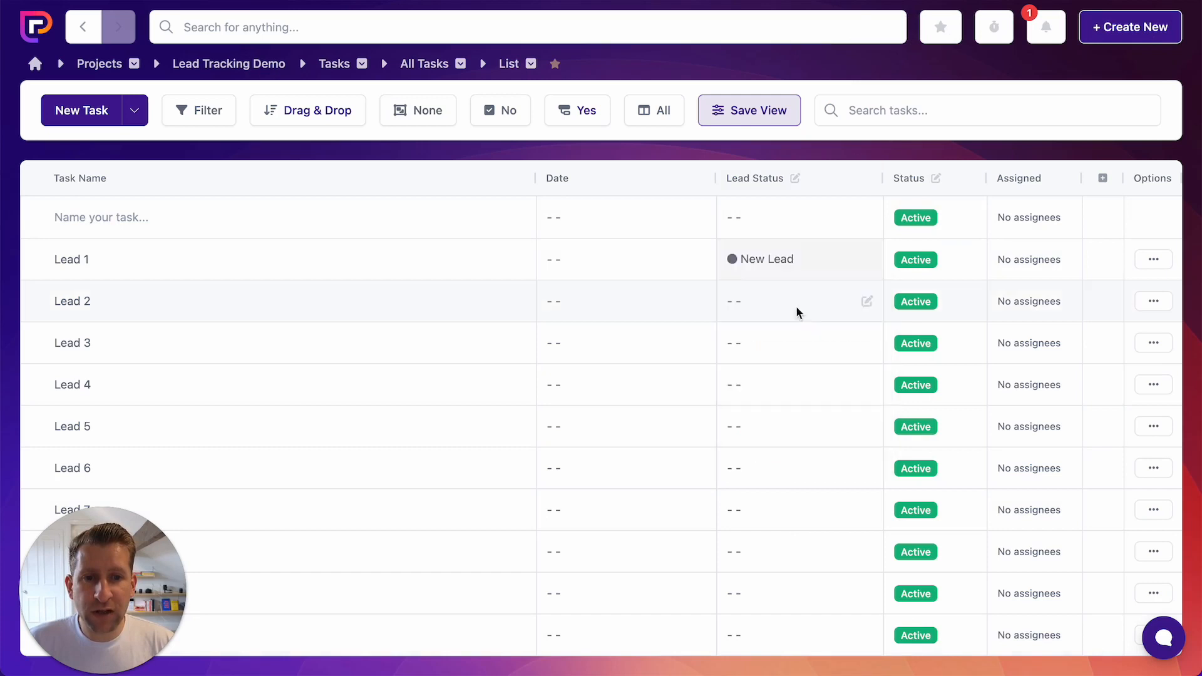
pyautogui.click(766, 299)
pyautogui.click(793, 343)
pyautogui.click(776, 341)
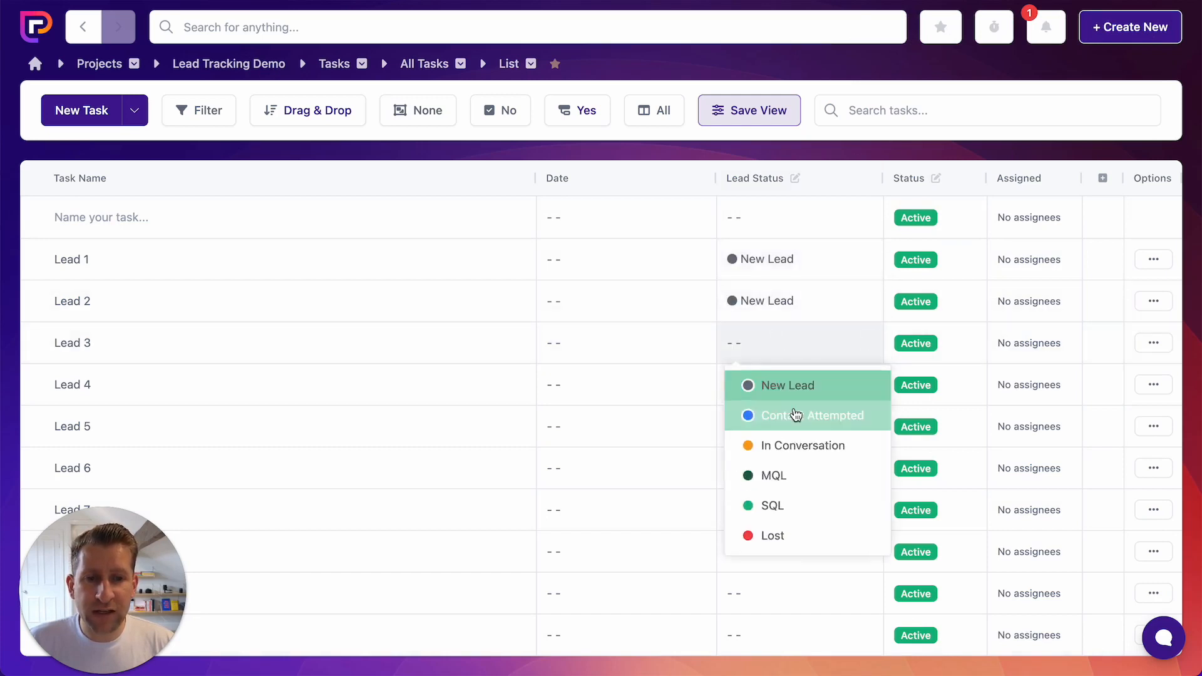
pyautogui.click(794, 416)
pyautogui.click(765, 399)
pyautogui.click(794, 485)
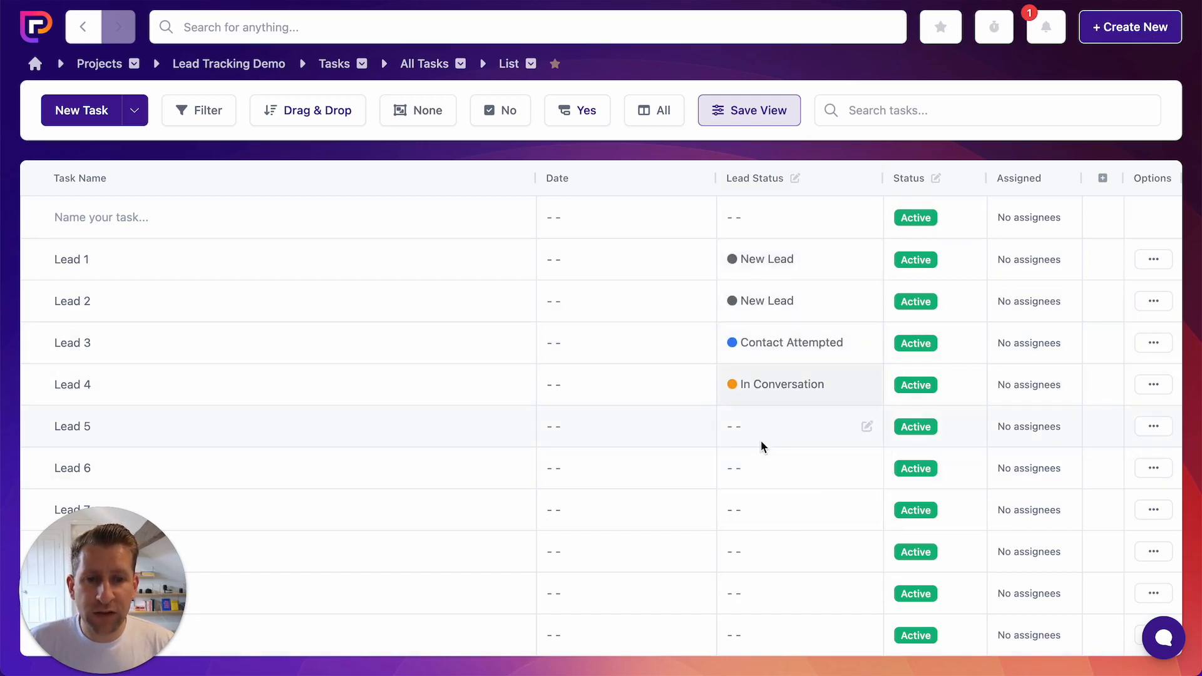
pyautogui.click(760, 439)
pyautogui.click(780, 528)
# Set the Lead Status of Lead 6 and 7 to MQL, Lead 8 to In Conversation, Lead 9 to Contact Attempted and Lead 10 to Lost.
pyautogui.click(778, 479)
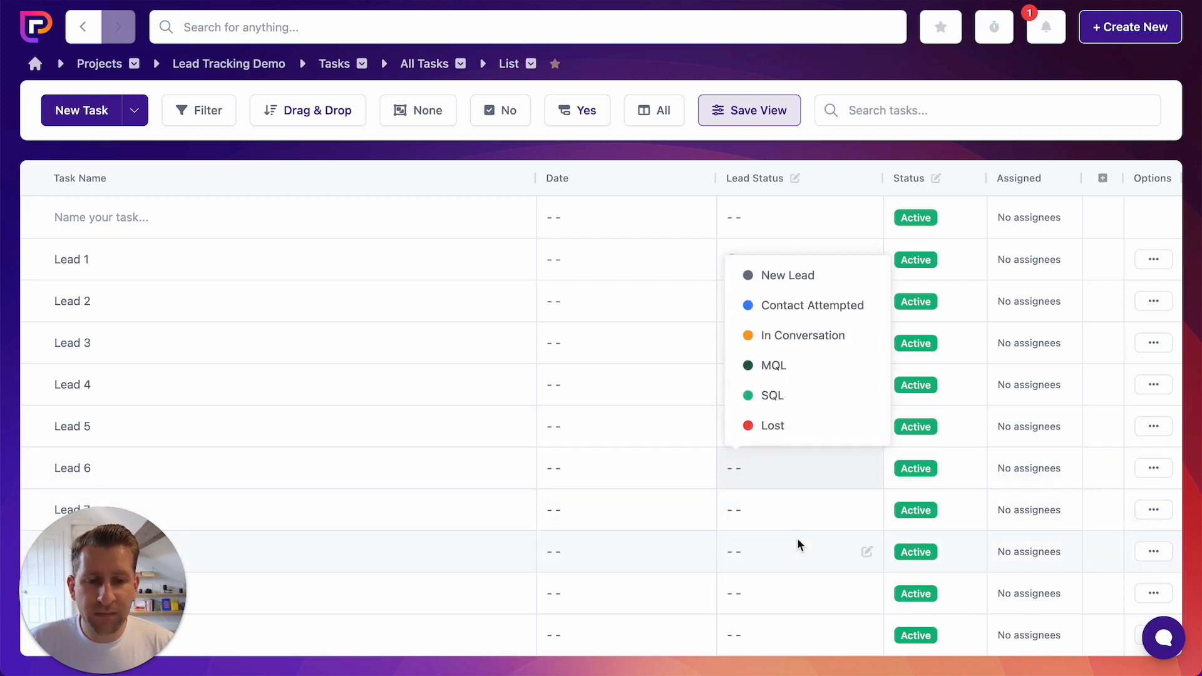
pyautogui.click(795, 365)
pyautogui.click(769, 522)
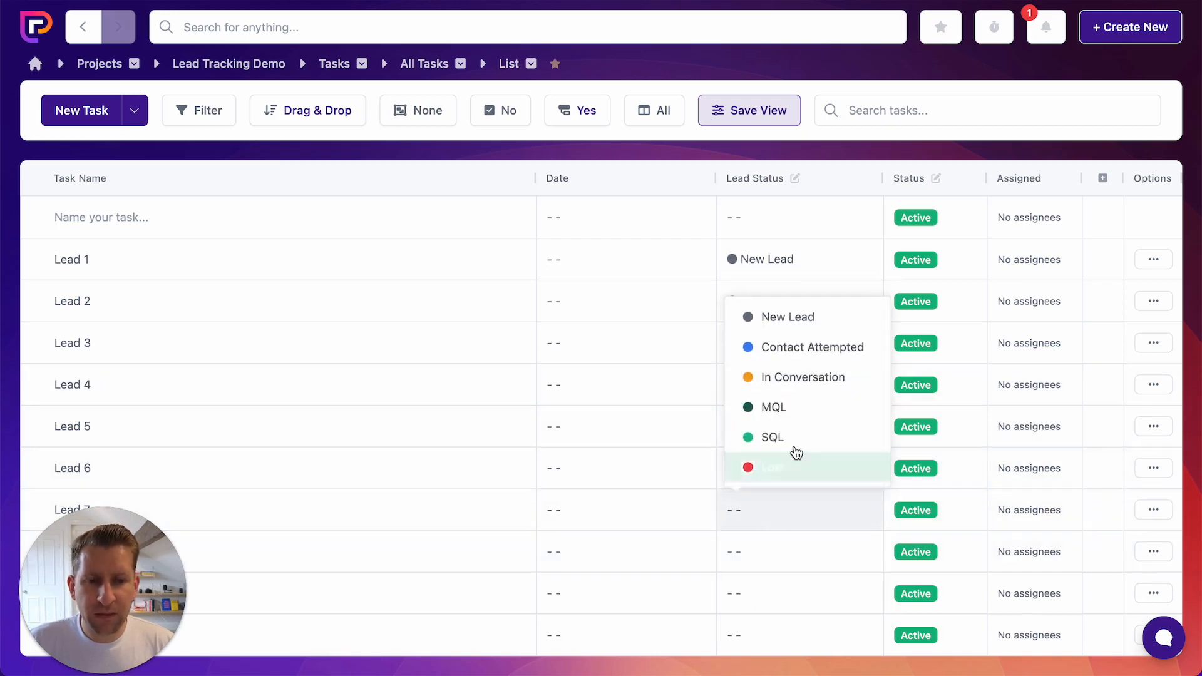
pyautogui.click(797, 408)
pyautogui.click(760, 559)
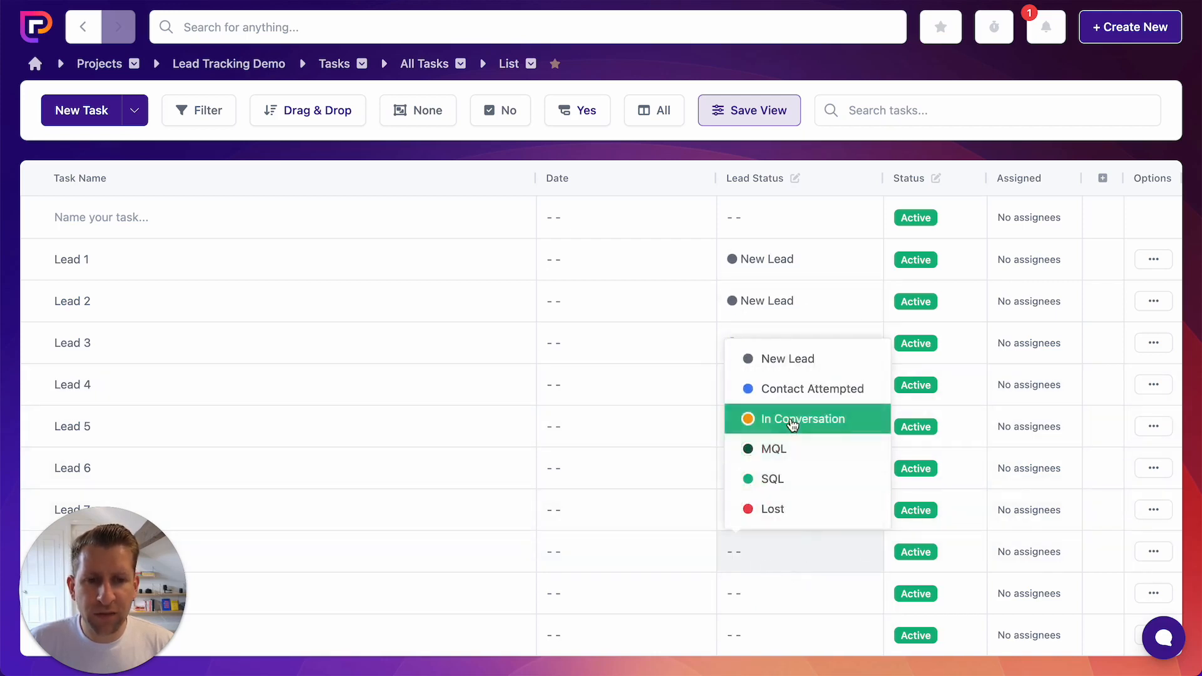
pyautogui.click(759, 419)
pyautogui.click(765, 591)
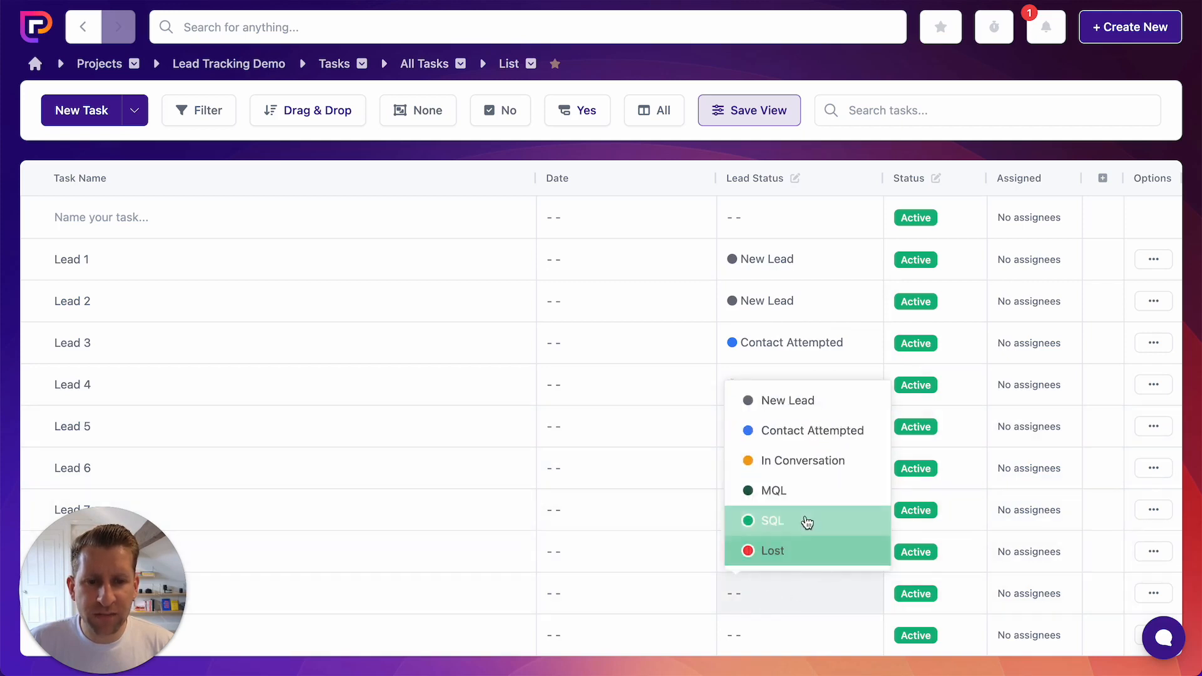
pyautogui.click(811, 432)
pyautogui.click(769, 630)
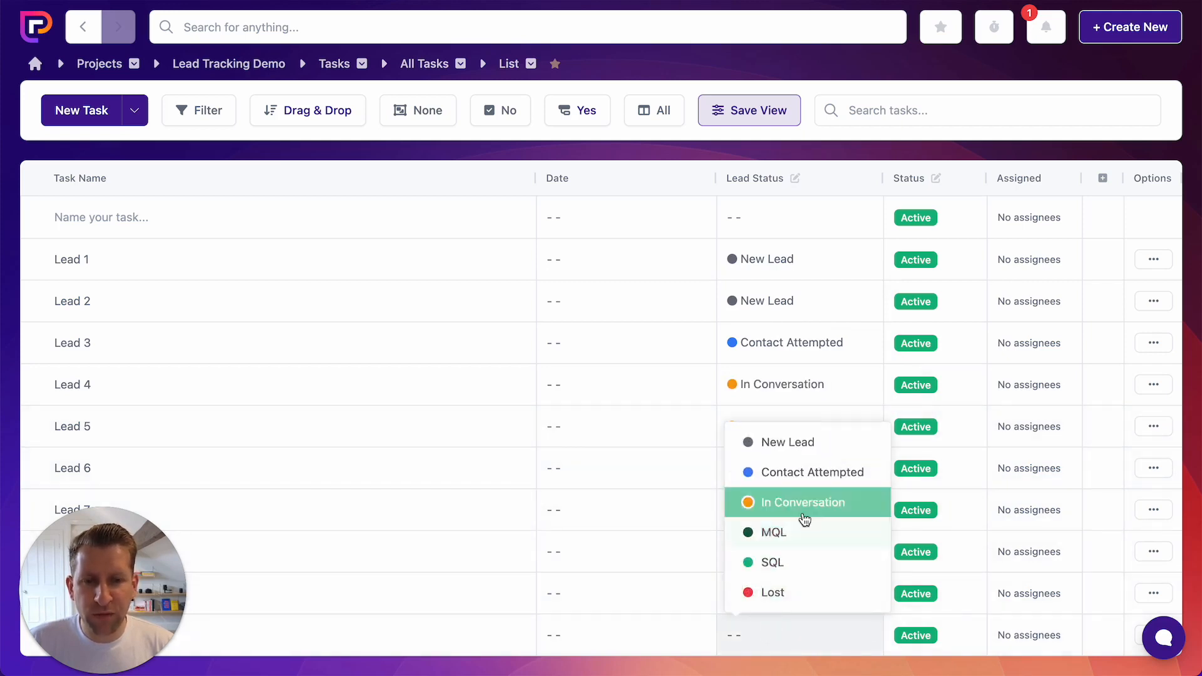
pyautogui.click(788, 589)
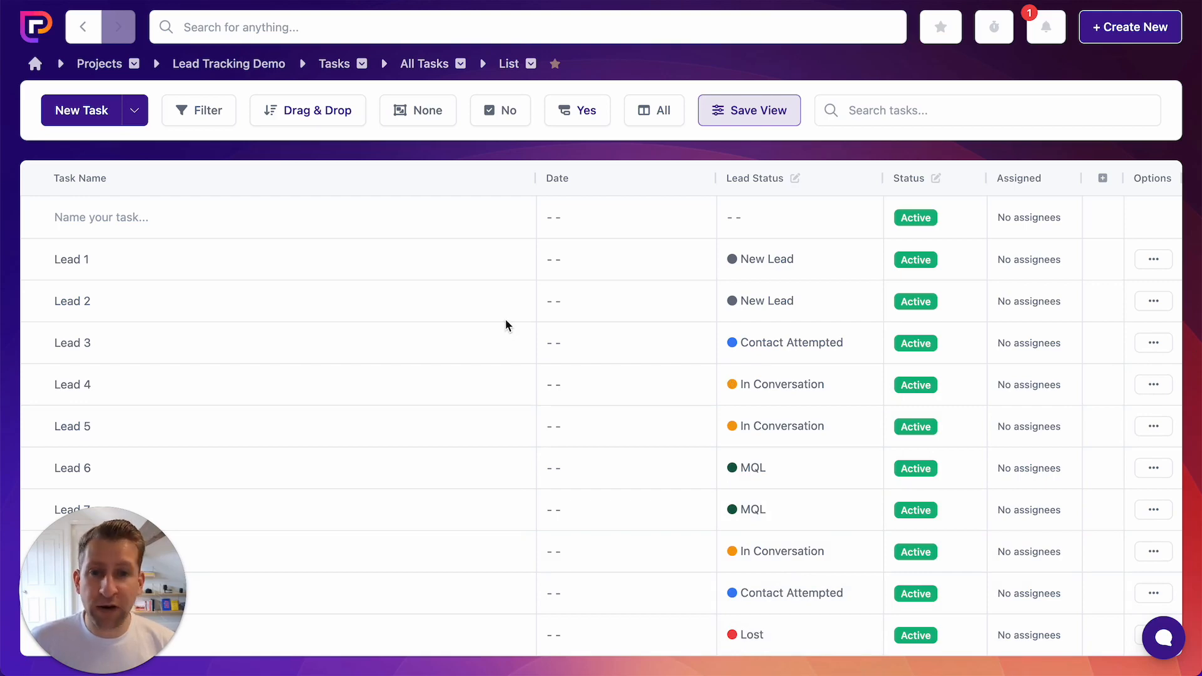
# Start another project-level custom field named Quality with the type Select.
pyautogui.click(1103, 179)
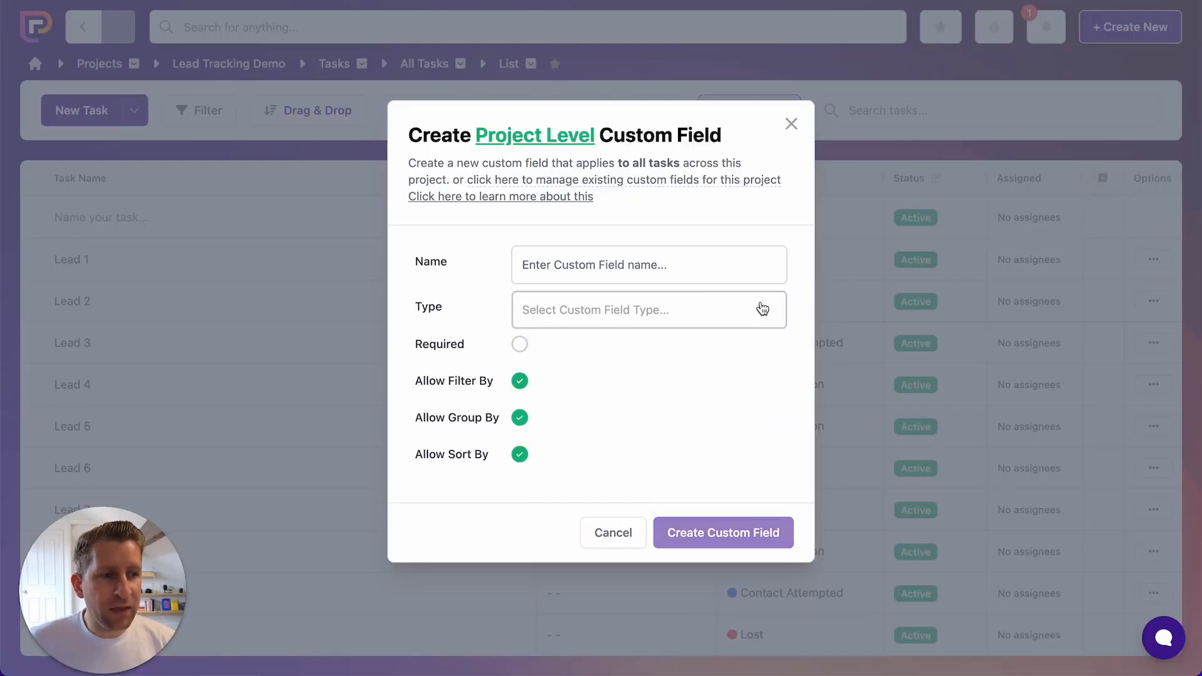
pyautogui.click(609, 268)
pyautogui.write('Quali')
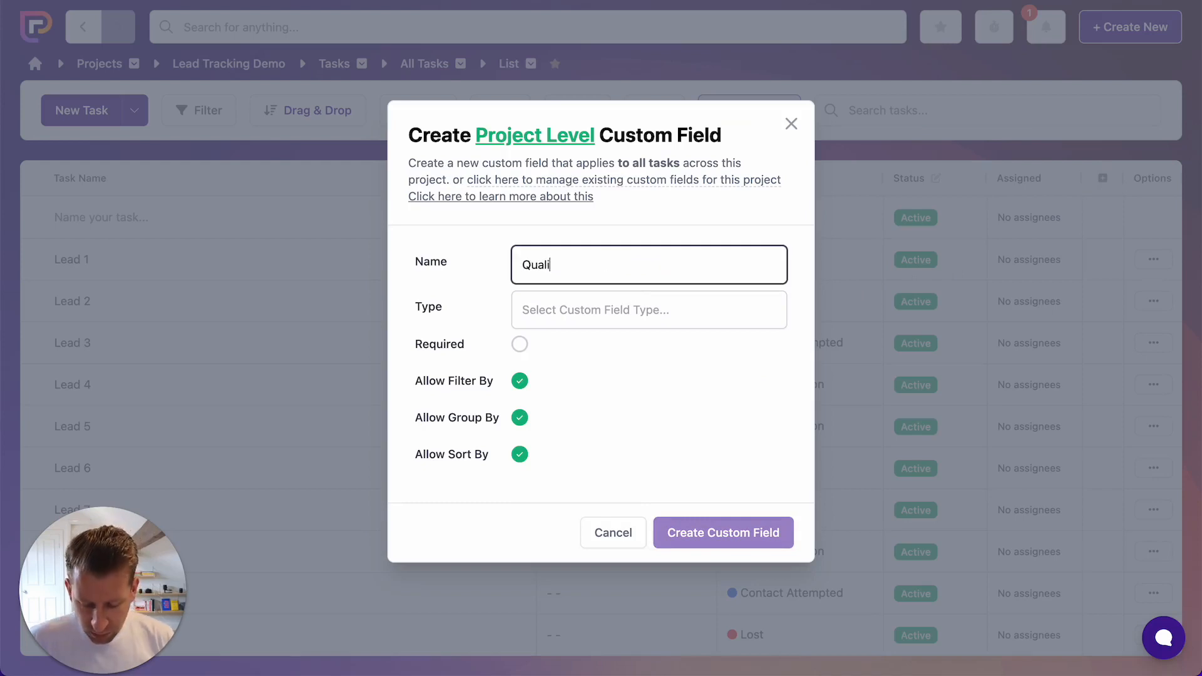
pyautogui.write('ty')
pyautogui.click(588, 311)
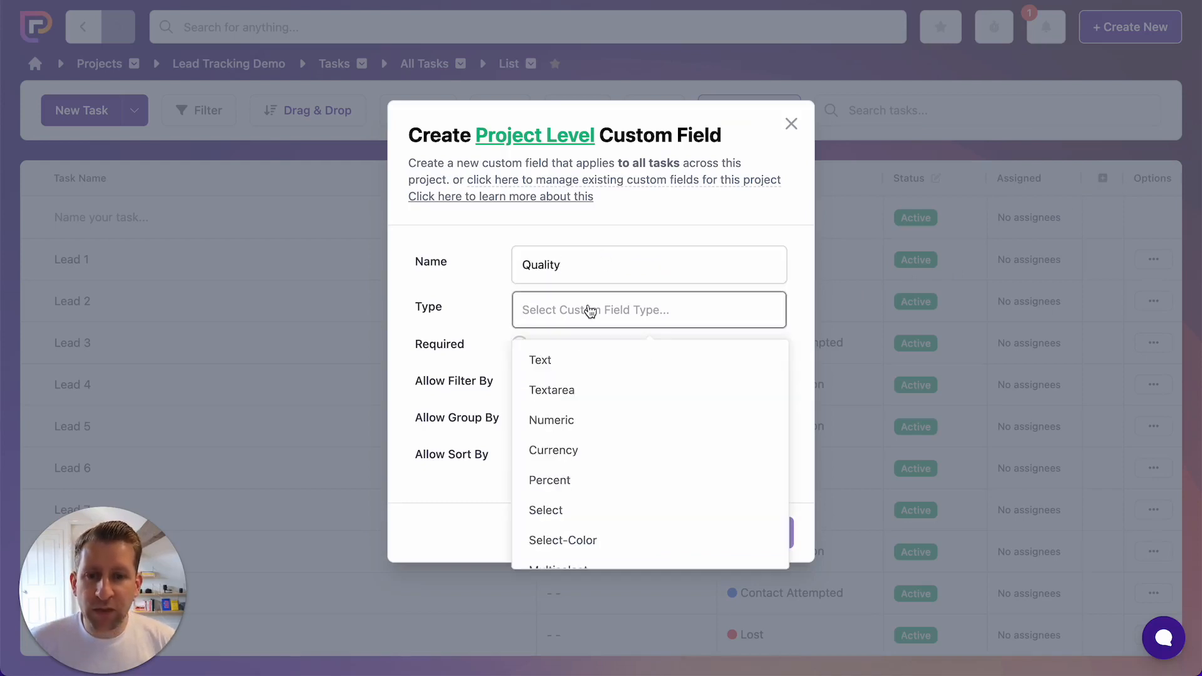
pyautogui.click(572, 509)
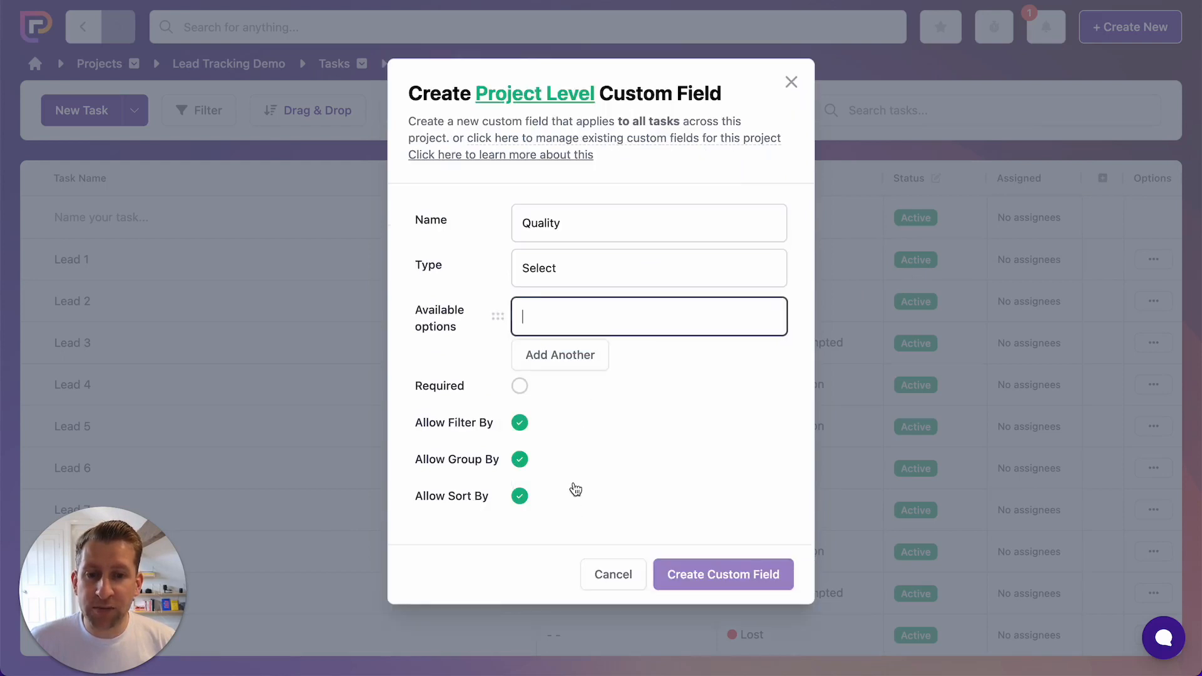
# Expand the Quality field to five available options and fill the first three with 🔥, 🔥🔥 and 🔥🔥🔥.
pyautogui.click(580, 368)
pyautogui.click(570, 378)
pyautogui.click(570, 398)
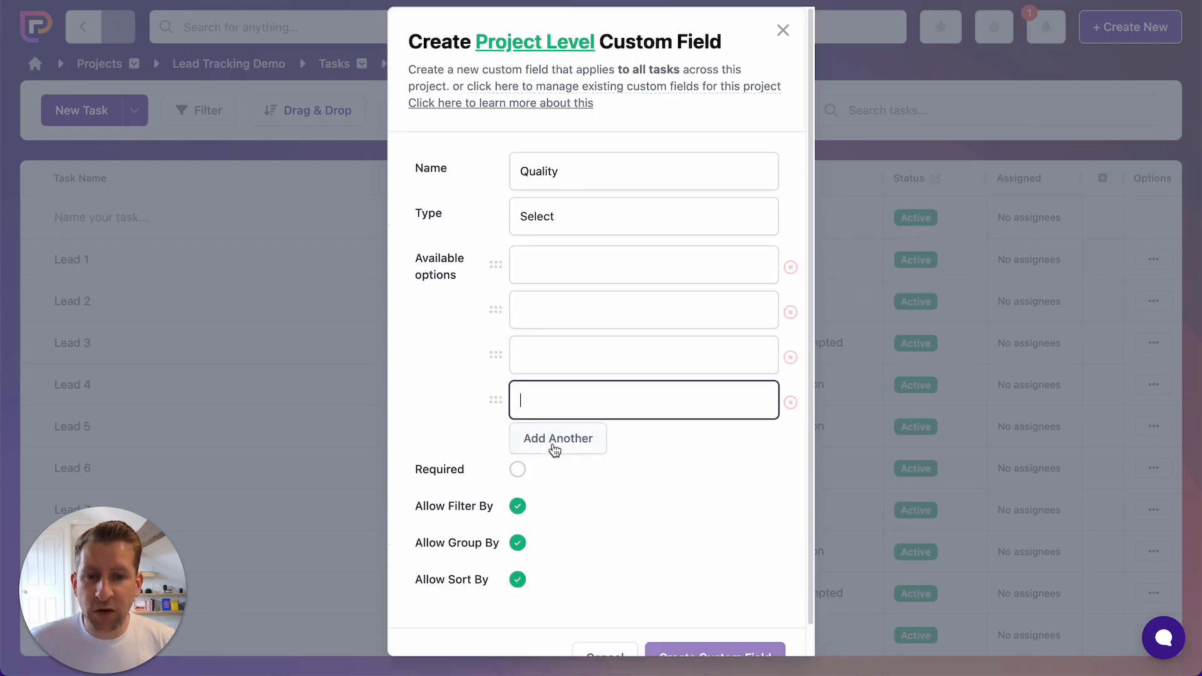
pyautogui.click(557, 442)
pyautogui.click(572, 274)
pyautogui.write('🔥')
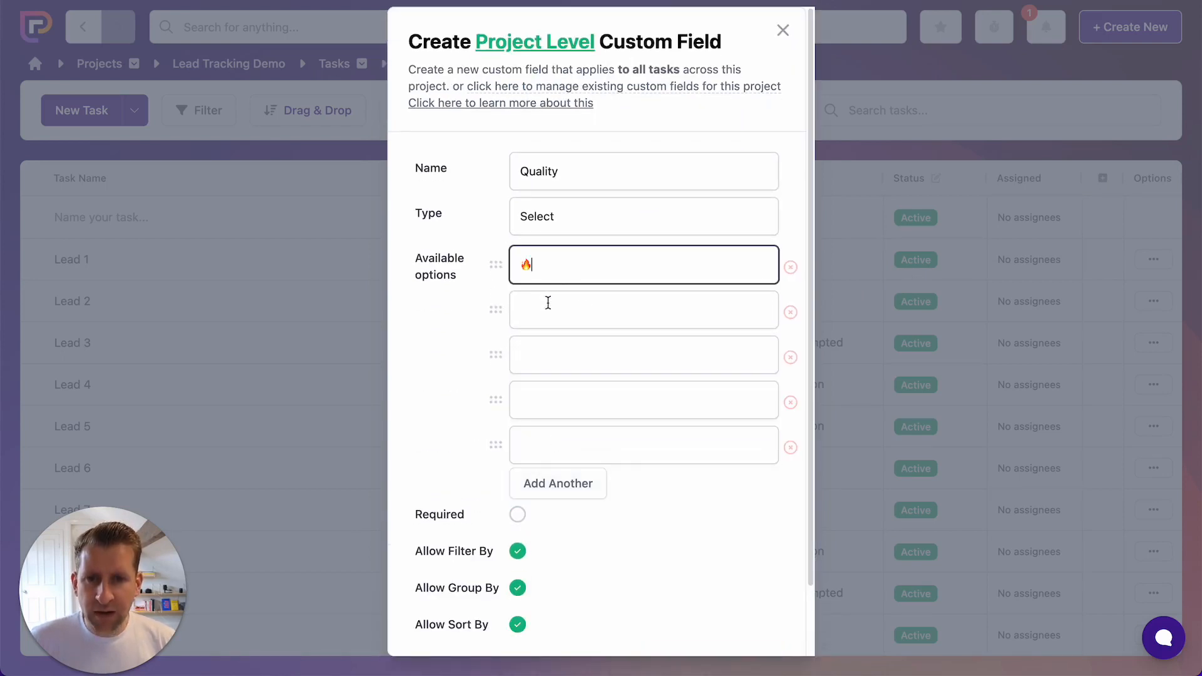
pyautogui.click(549, 302)
pyautogui.write('🔥')
pyautogui.write('🔥')
pyautogui.click(542, 341)
pyautogui.write('🔥')
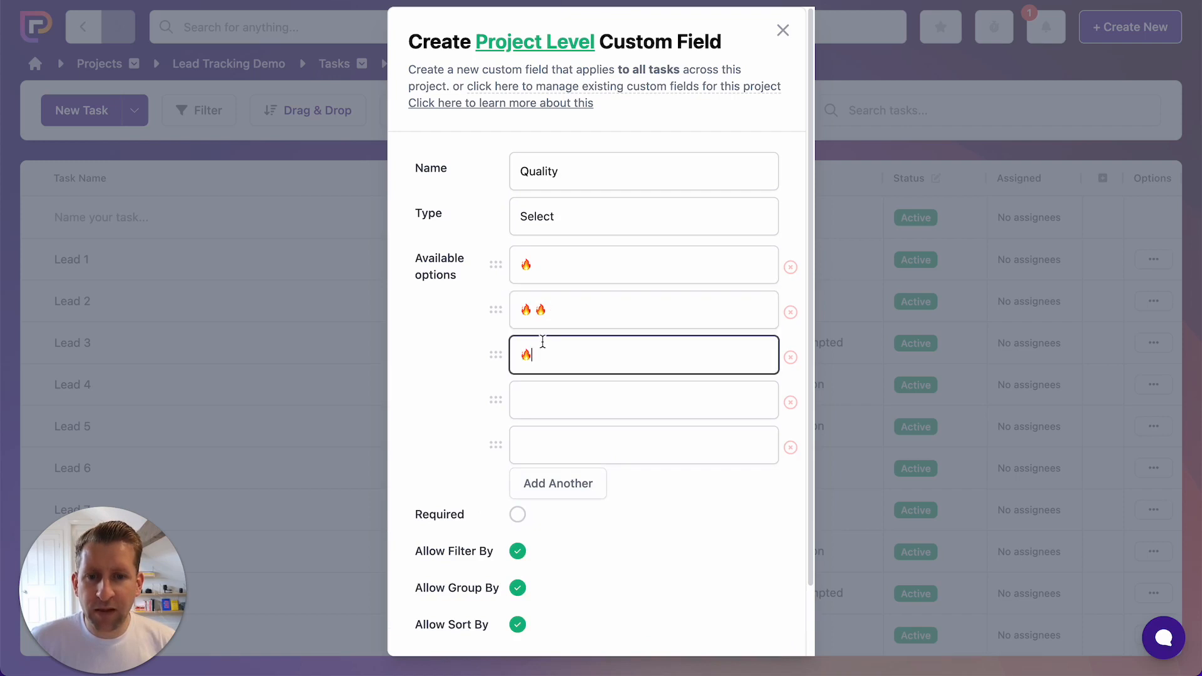
pyautogui.write('🔥')
pyautogui.write('🔥')
# Fill the fourth and fifth Quality options with 🔥🔥🔥🔥 and 🔥🔥🔥🔥🔥, and create the custom field.
pyautogui.click(551, 401)
pyautogui.hotkey('ctrl', 'v')
pyautogui.hotkey('ctrl', 'v')
pyautogui.hotkey('ctrl', 'v')
pyautogui.hotkey('ctrl', 'v')
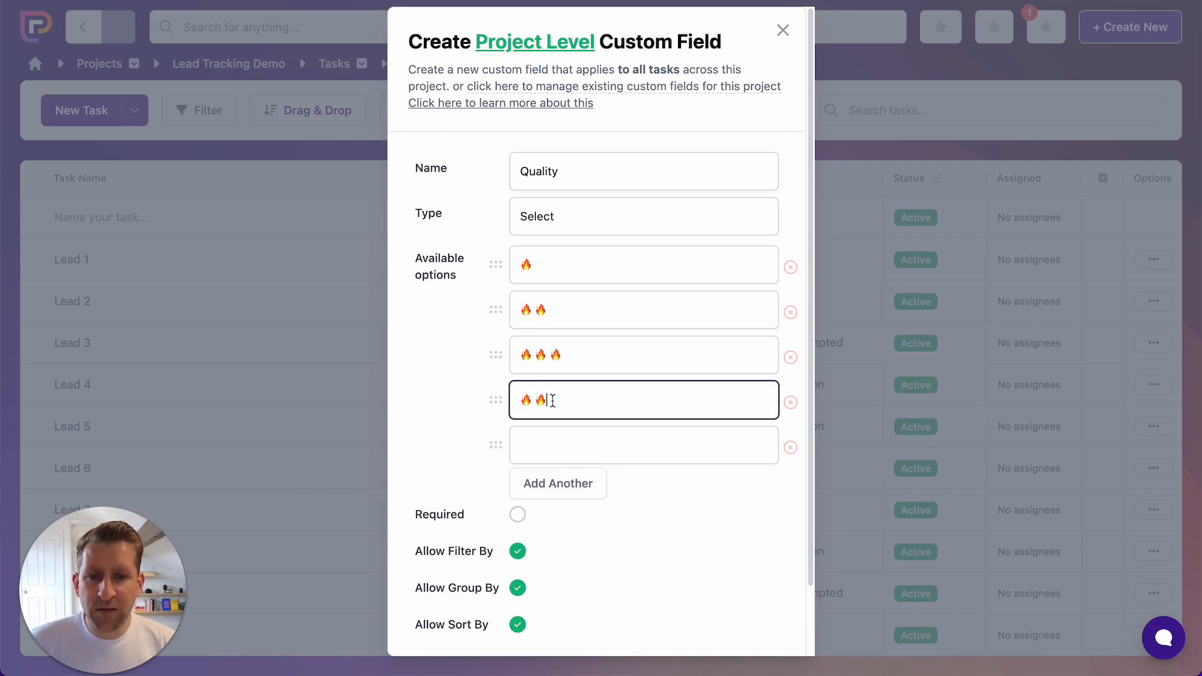
pyautogui.click(563, 440)
pyautogui.hotkey('ctrl', 'v')
pyautogui.hotkey('ctrl', 'v')
pyautogui.hotkey('ctrl', 'v')
pyautogui.hotkey('ctrl', 'v')
pyautogui.hotkey('ctrl', 'v')
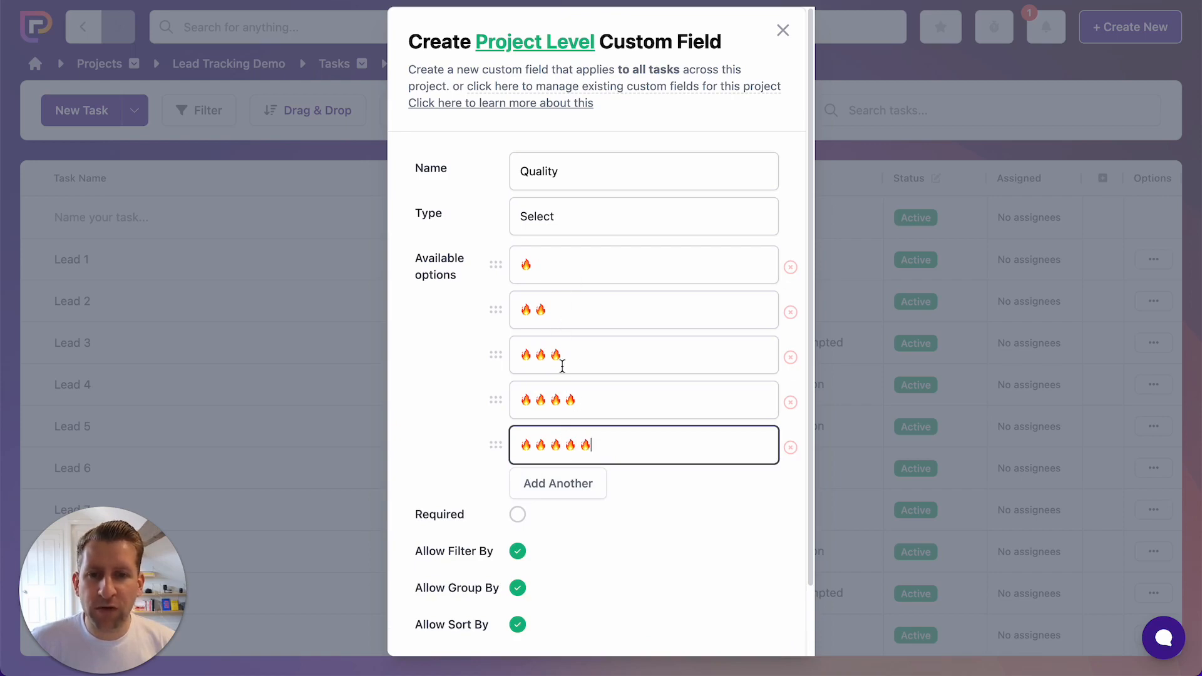
pyautogui.scroll(-3, 582, 514)
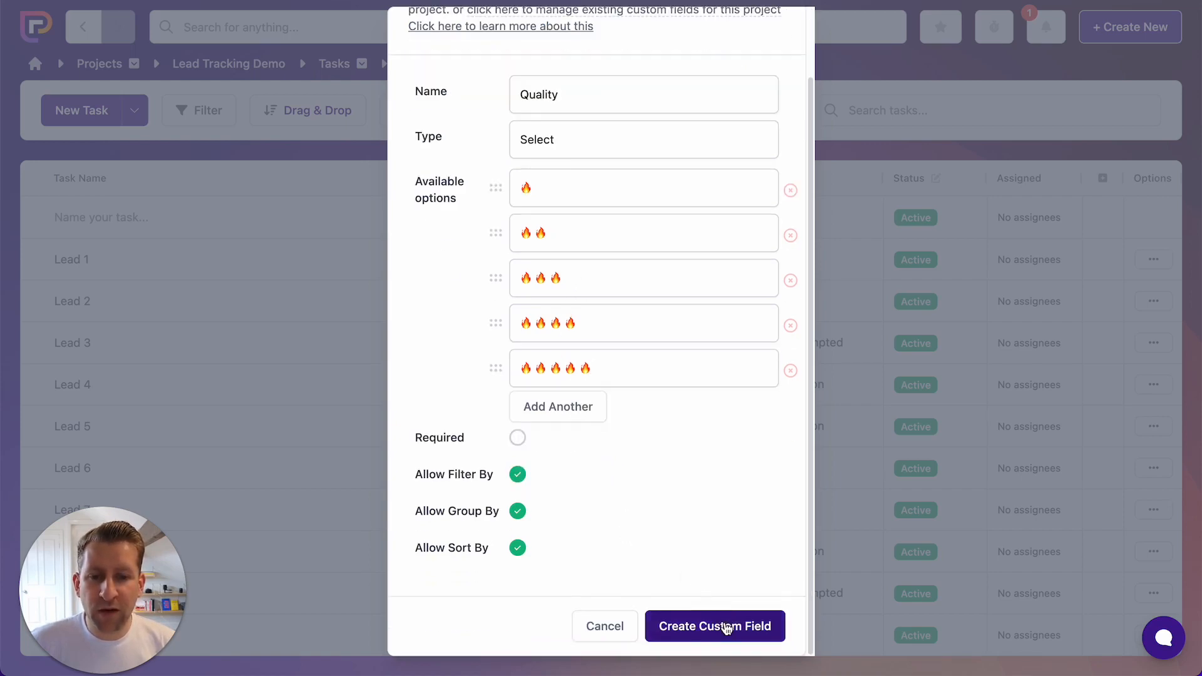
pyautogui.click(725, 627)
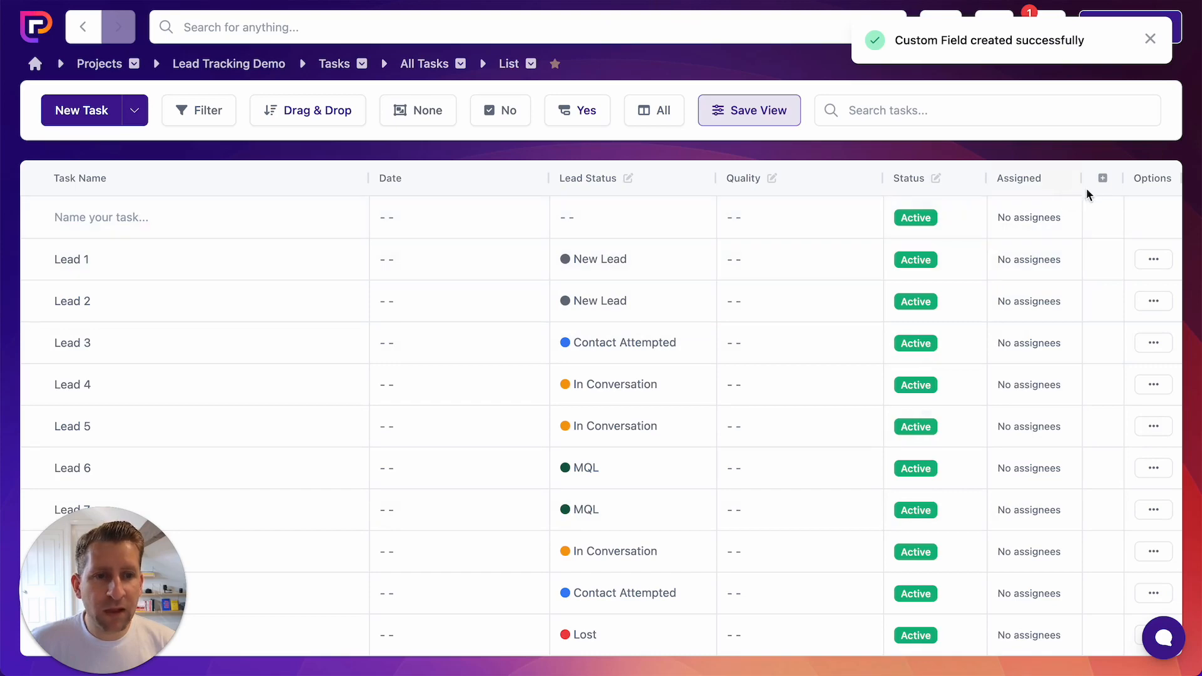
# Start a new project-level custom field named Budget with the type Select.
pyautogui.click(1102, 179)
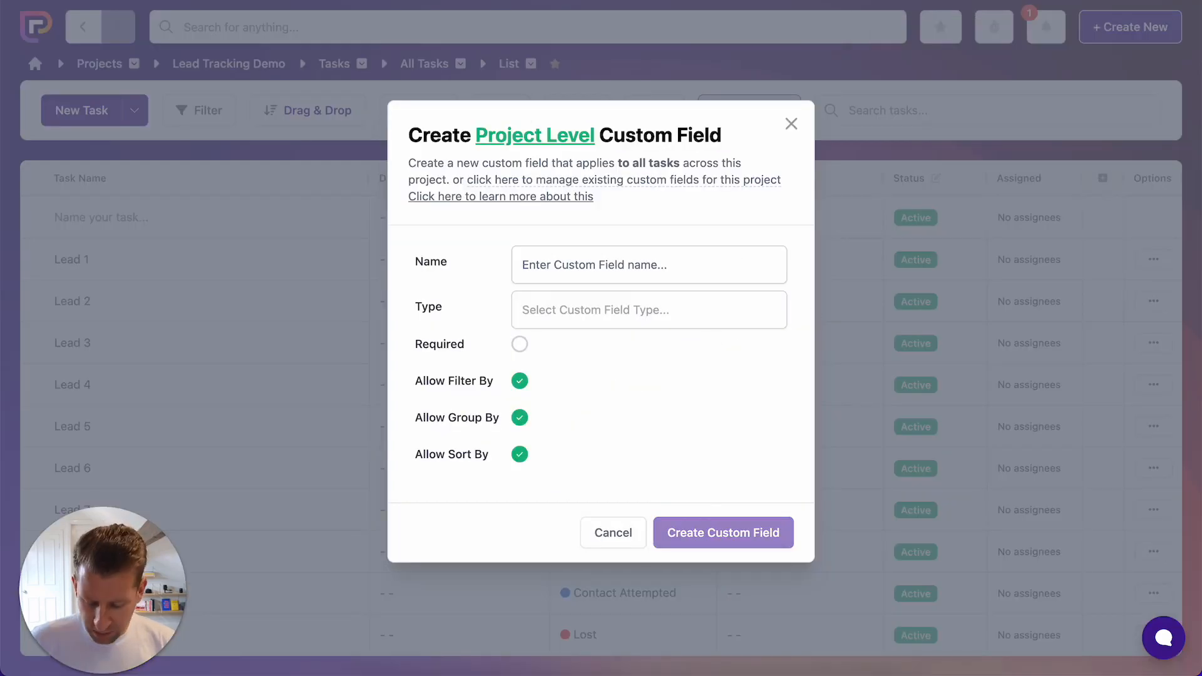
pyautogui.click(634, 265)
pyautogui.write('Budget')
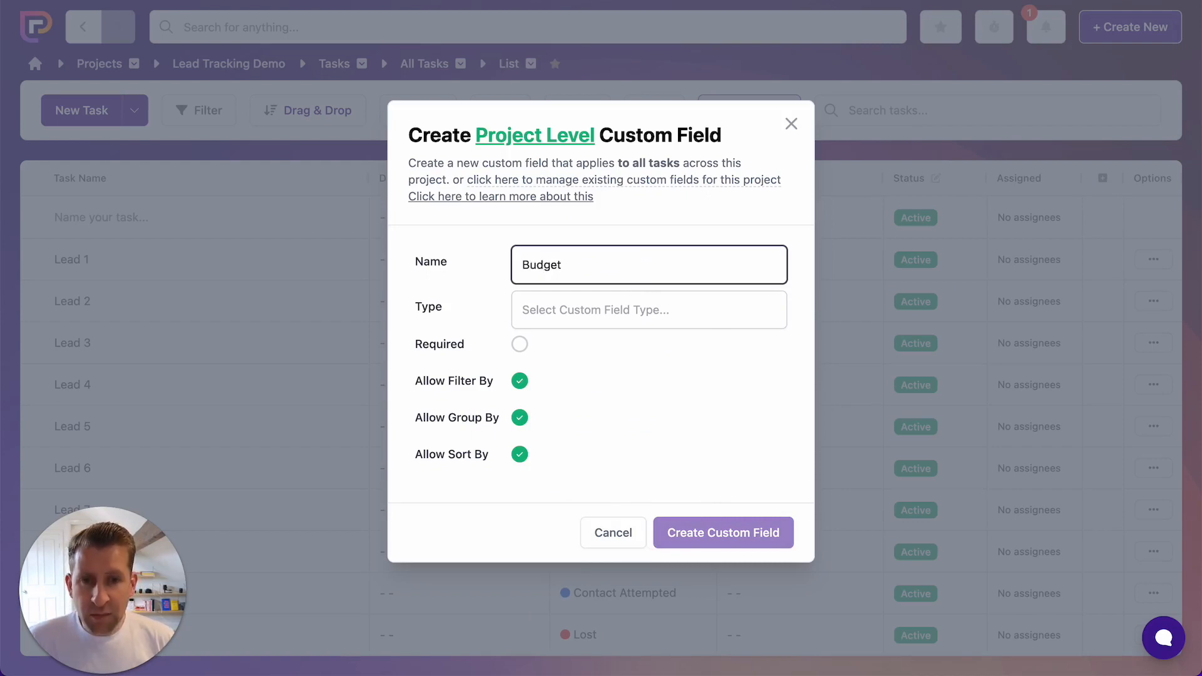
pyautogui.click(625, 312)
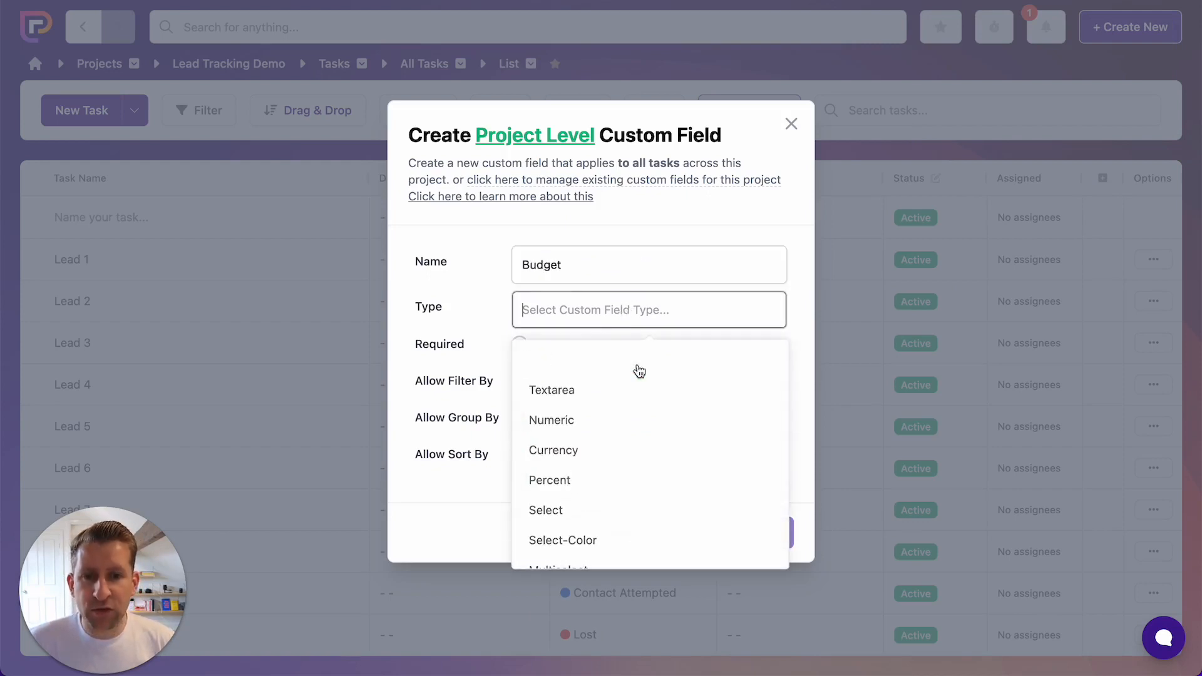
pyautogui.click(581, 508)
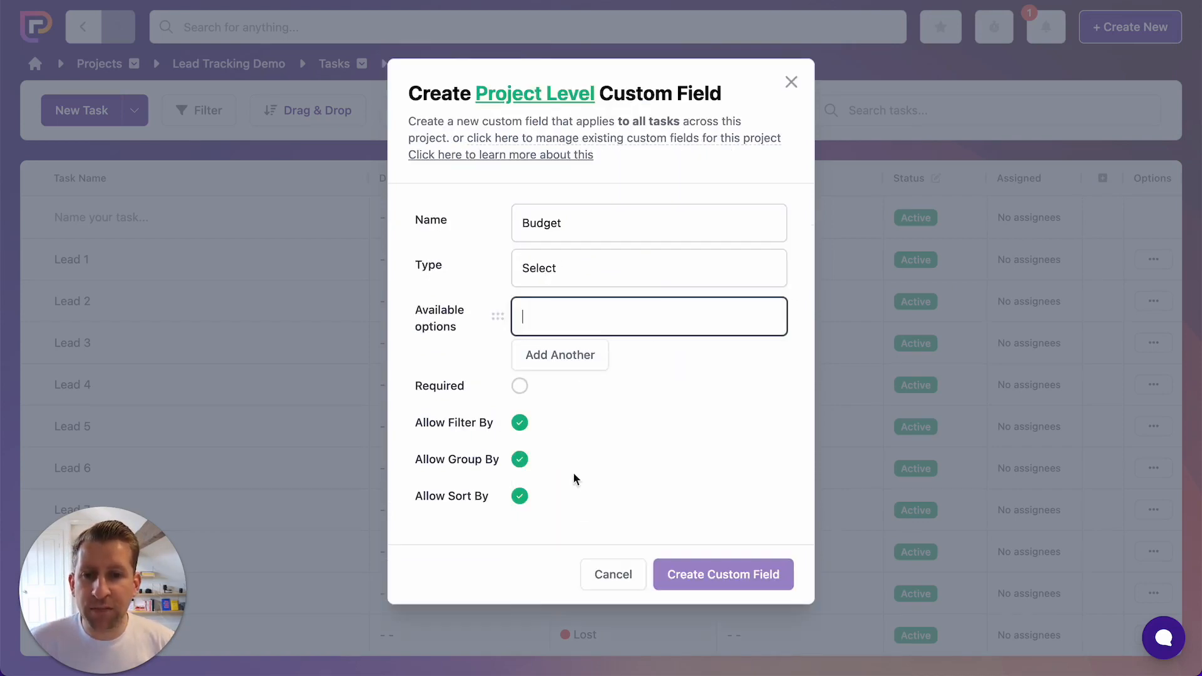
# Expand the Budget field to five available options and fill the first three with 💰, 💰💰 and 💰💰💰.
pyautogui.click(587, 355)
pyautogui.click(568, 382)
pyautogui.click(569, 408)
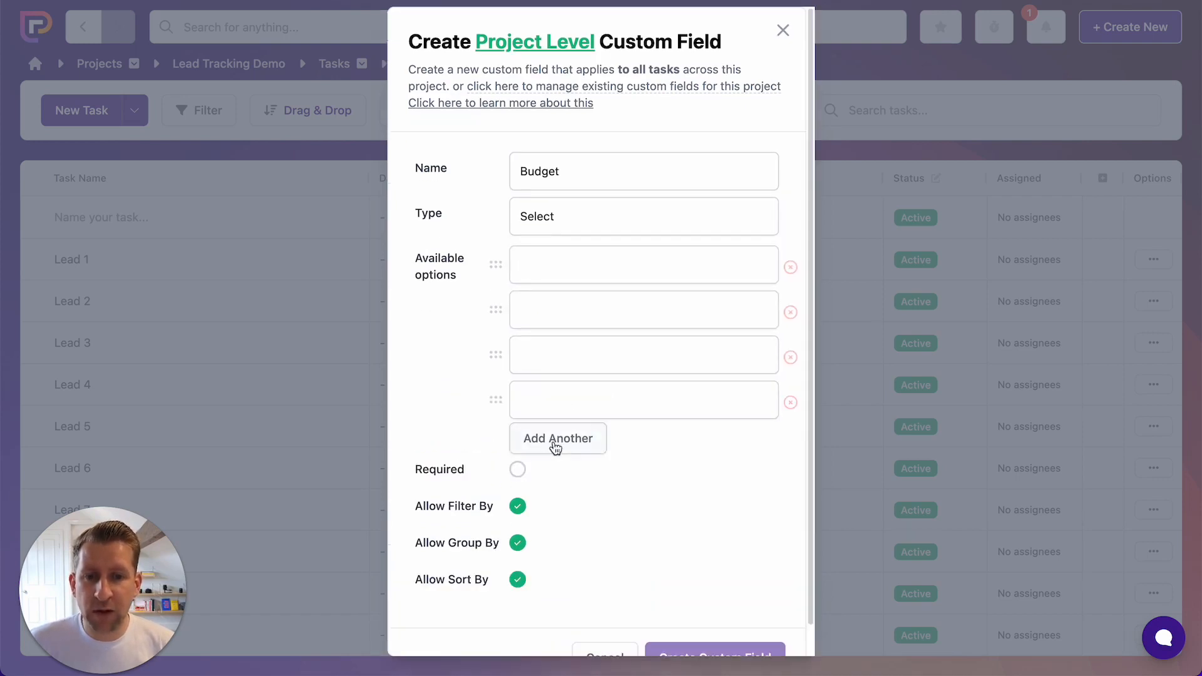
pyautogui.click(556, 446)
pyautogui.click(575, 268)
pyautogui.write('💰')
pyautogui.click(550, 312)
pyautogui.write('💰💰')
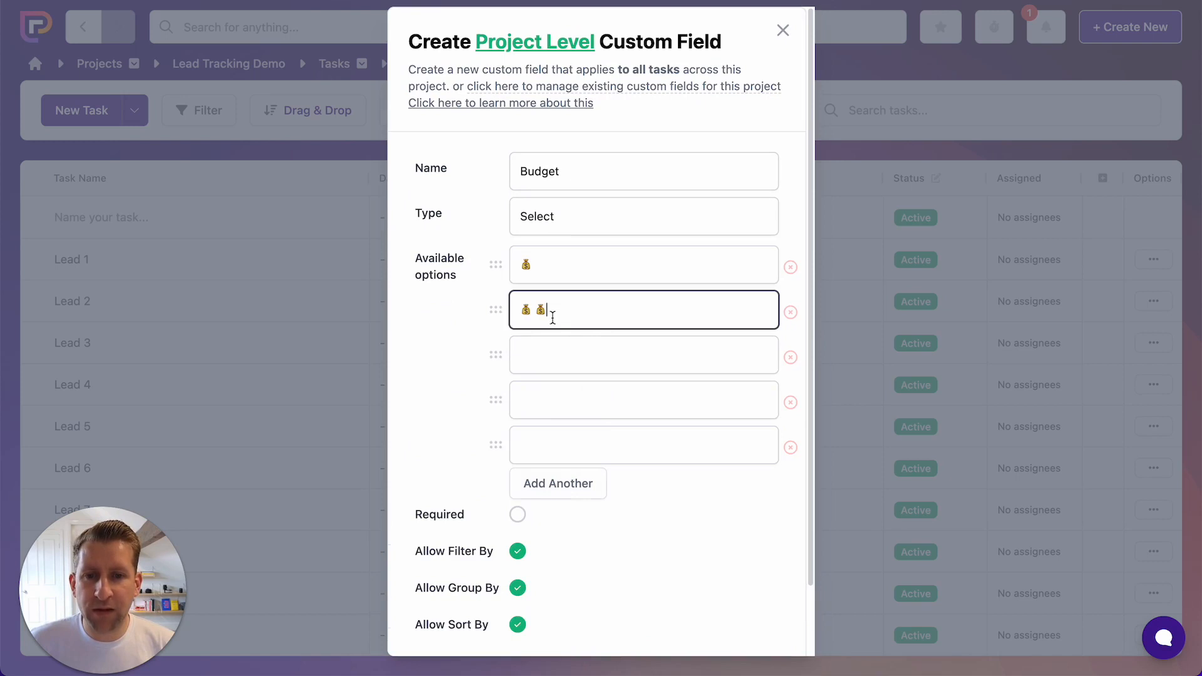
pyautogui.click(545, 351)
pyautogui.write('💰💰💰')
# Fill the fourth and fifth Budget options with 💰💰💰💰 and 💰💰💰💰💰, and create the custom field.
pyautogui.click(558, 386)
pyautogui.write('💰💰💰')
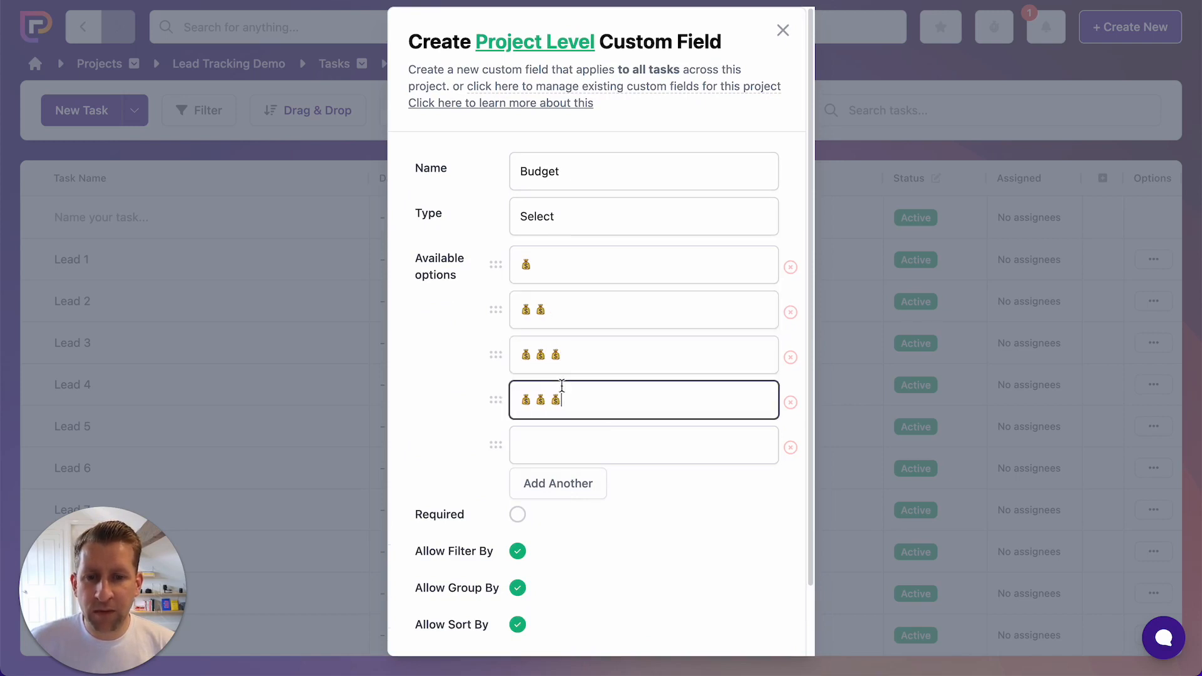
pyautogui.write('💰')
pyautogui.click(553, 445)
pyautogui.write('💰💰💰💰💰')
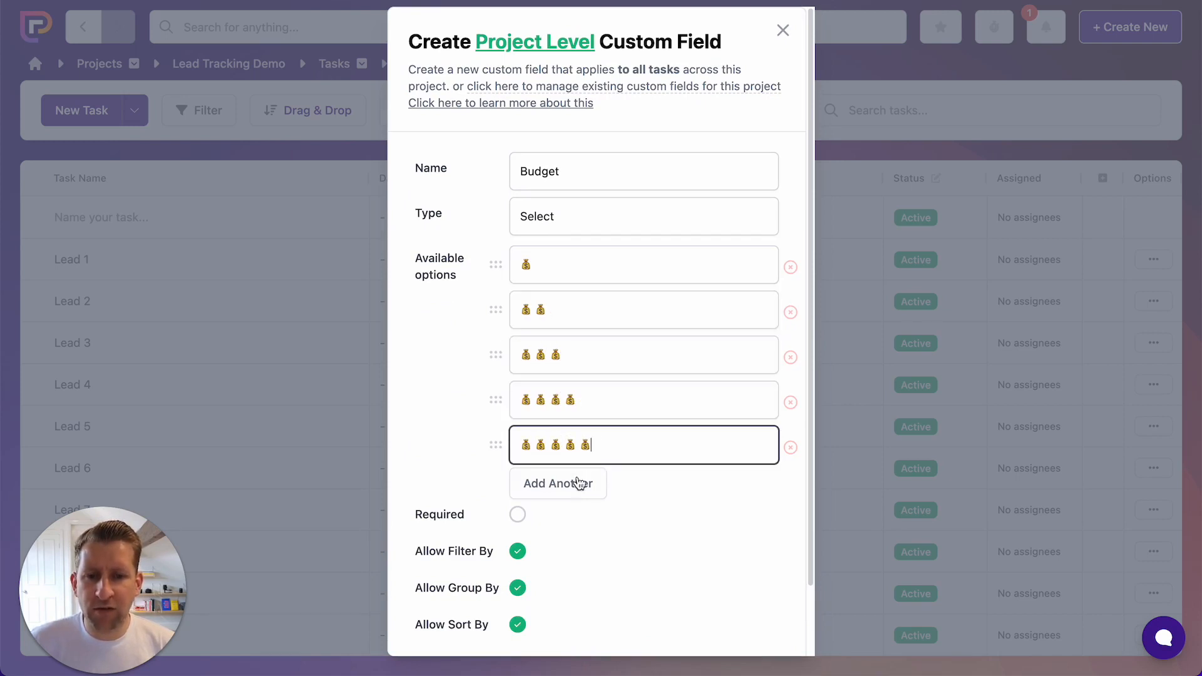
pyautogui.scroll(-2, 695, 564)
pyautogui.click(720, 631)
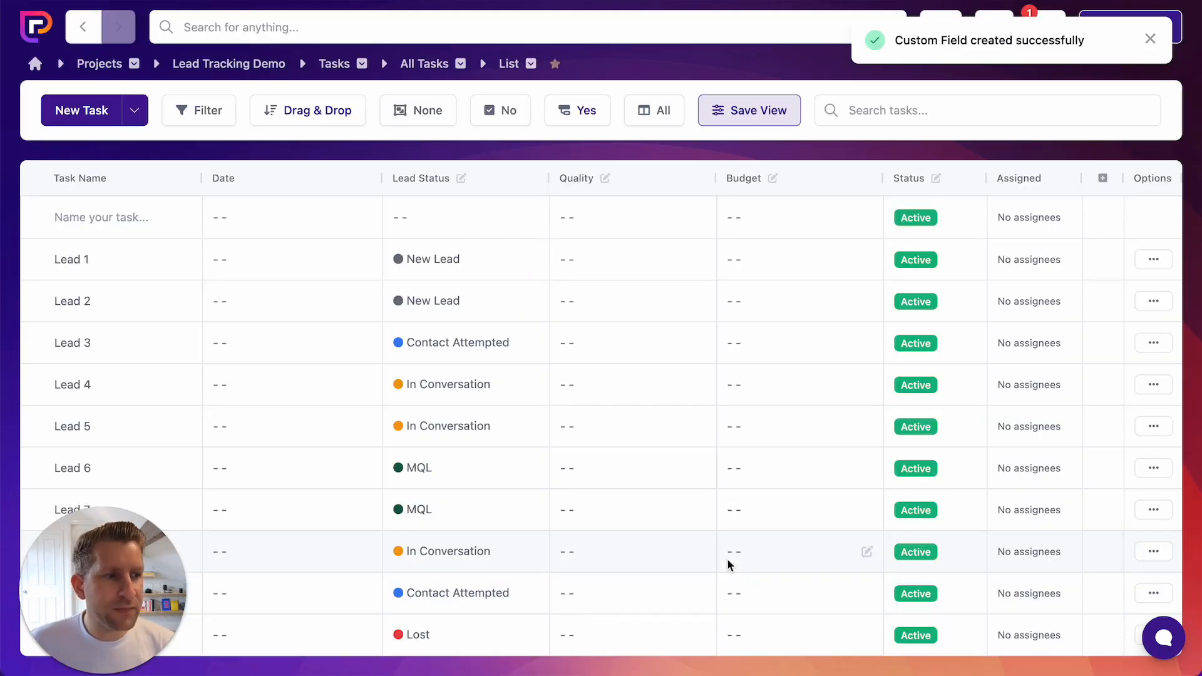
# Start a new project-level custom field named Qualified with the type Select-Color.
pyautogui.click(1104, 179)
pyautogui.click(638, 266)
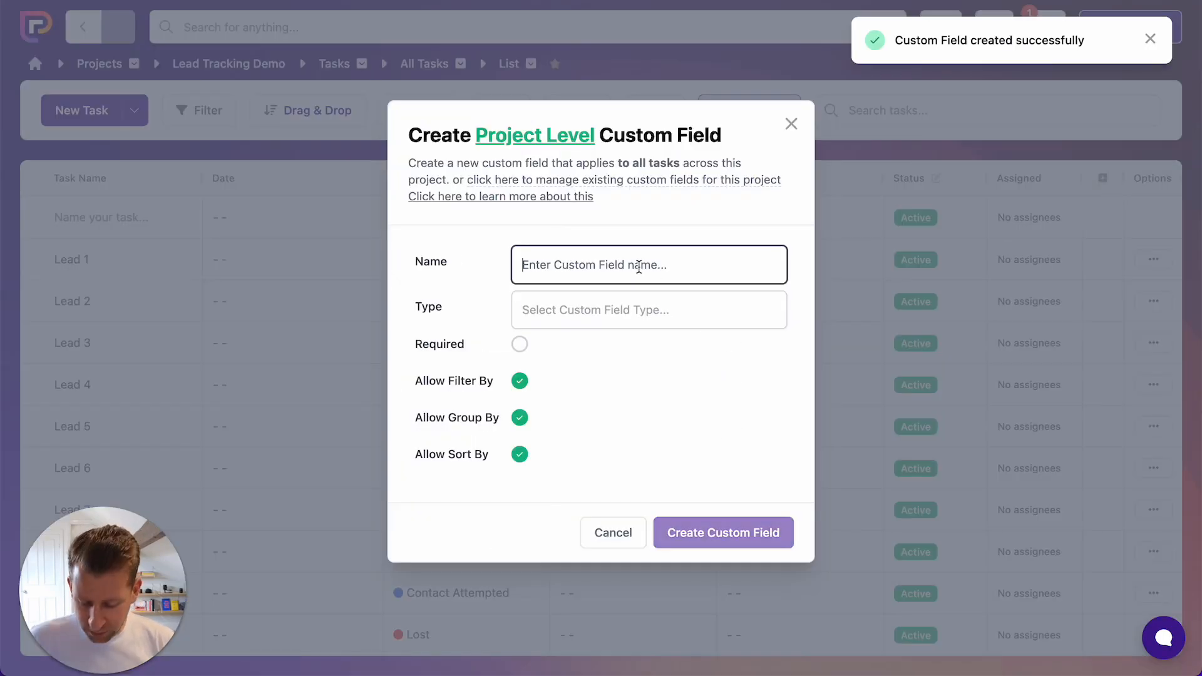
pyautogui.write('Qualified')
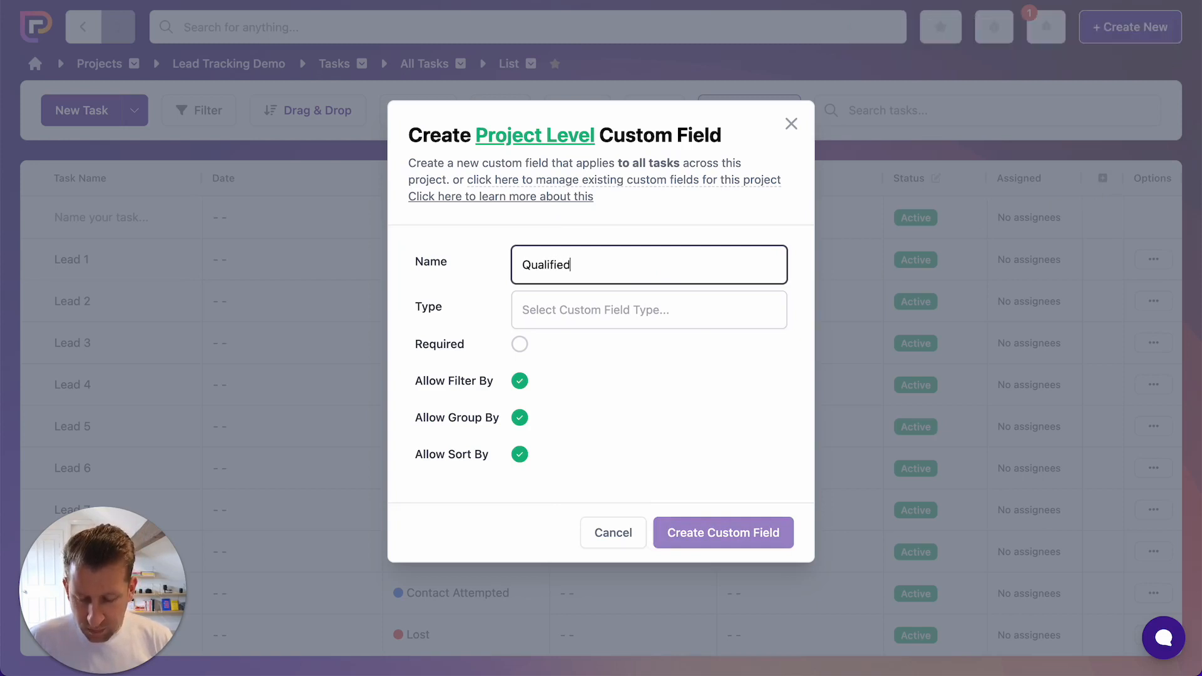
pyautogui.click(601, 311)
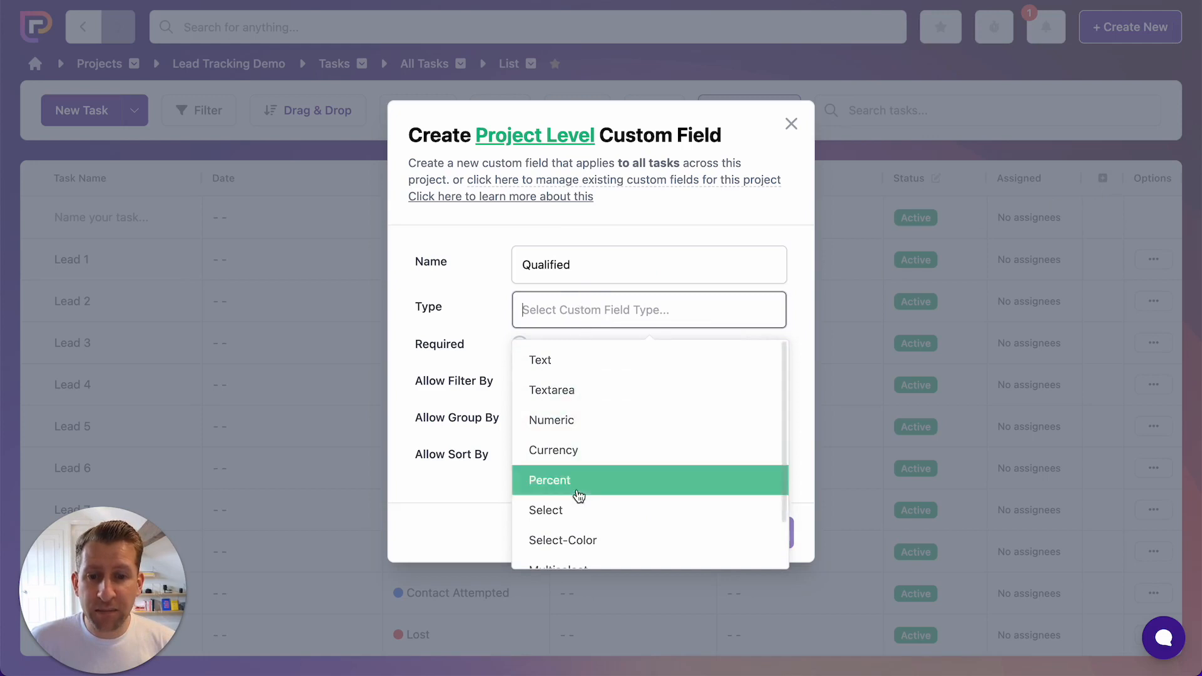
pyautogui.click(567, 541)
# Add a second option row to the Qualified field and set the first option to Yes in green (#10B981).
pyautogui.click(593, 361)
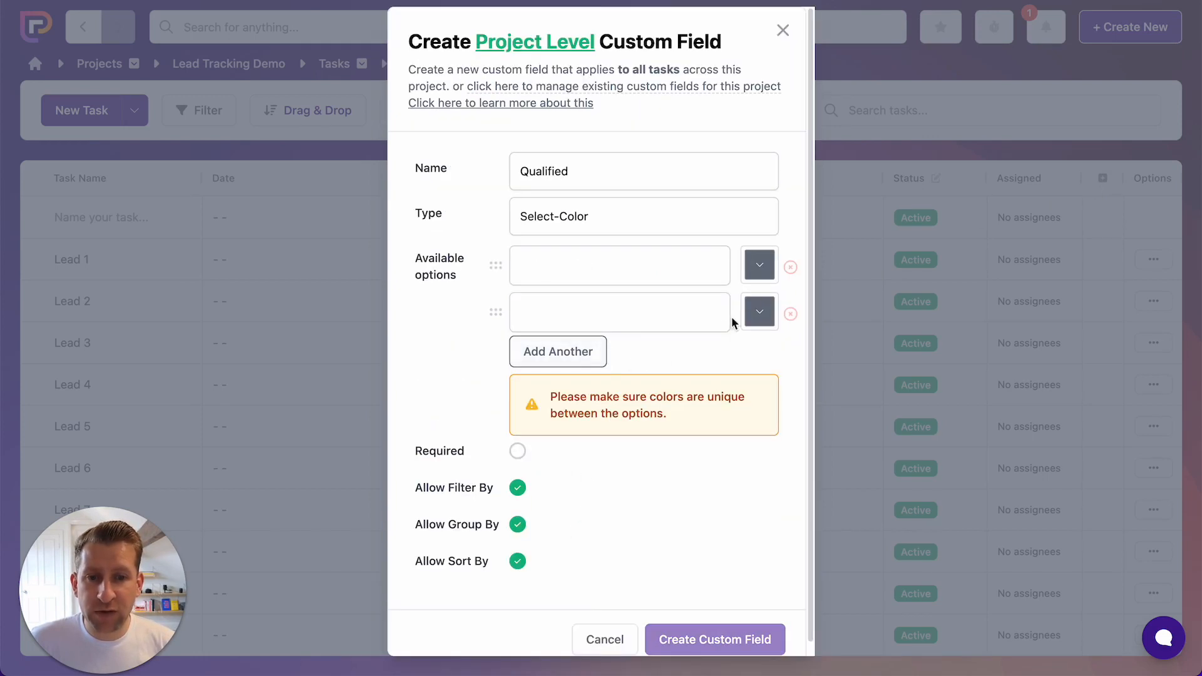
pyautogui.click(759, 268)
pyautogui.click(760, 456)
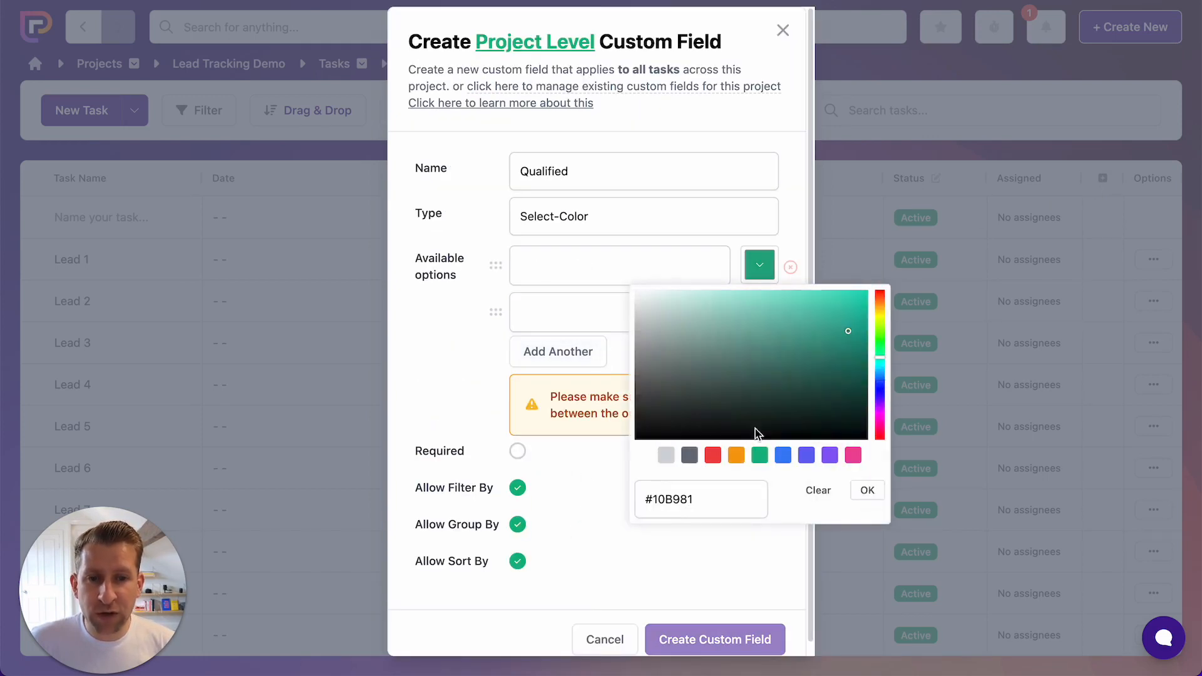
pyautogui.click(867, 490)
pyautogui.click(674, 306)
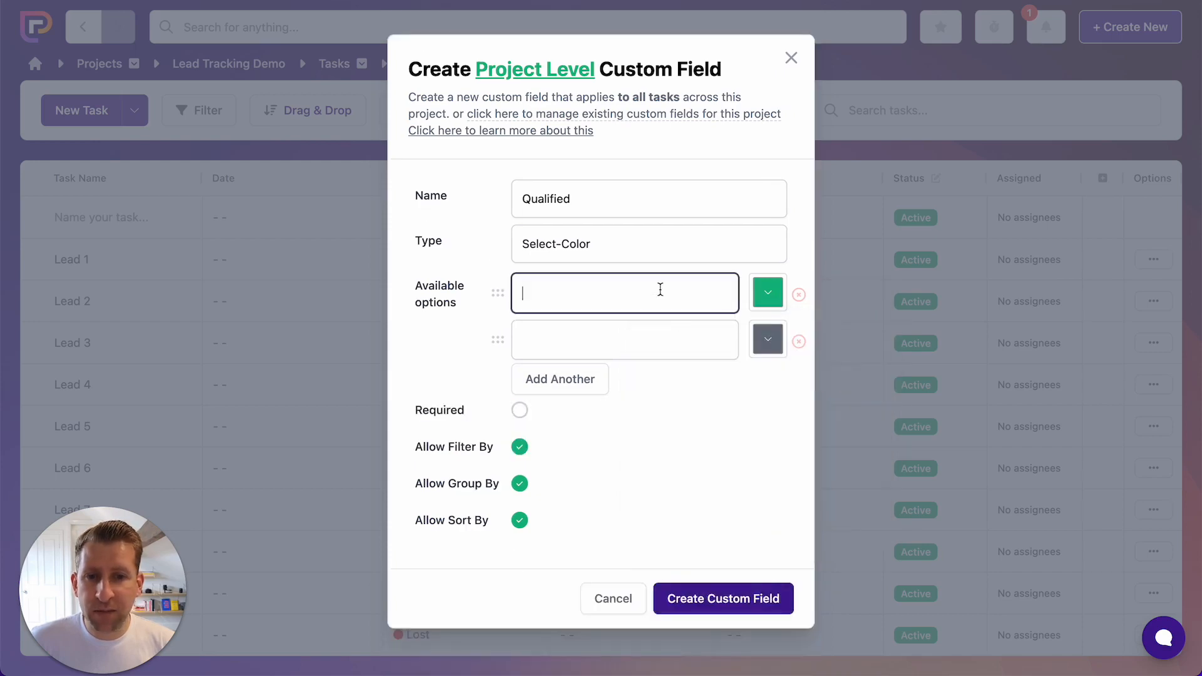
pyautogui.write('Yes')
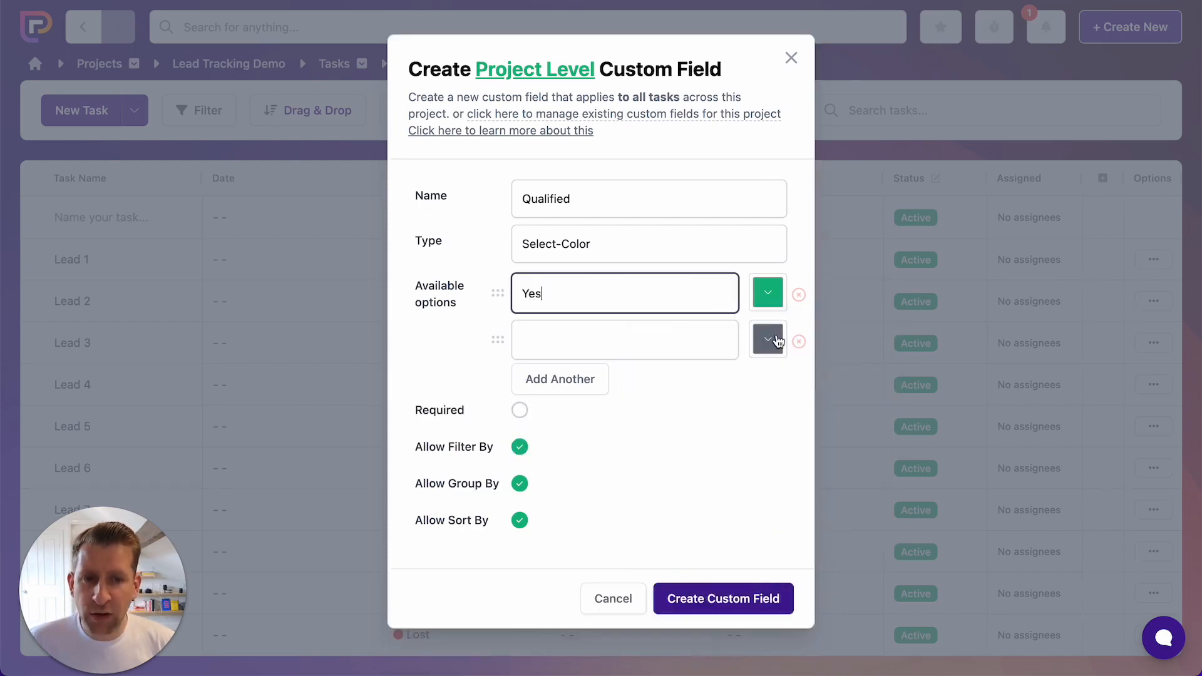
# Set the second Qualified option to No in red (#EF4444) and create the custom field.
pyautogui.click(776, 340)
pyautogui.click(721, 529)
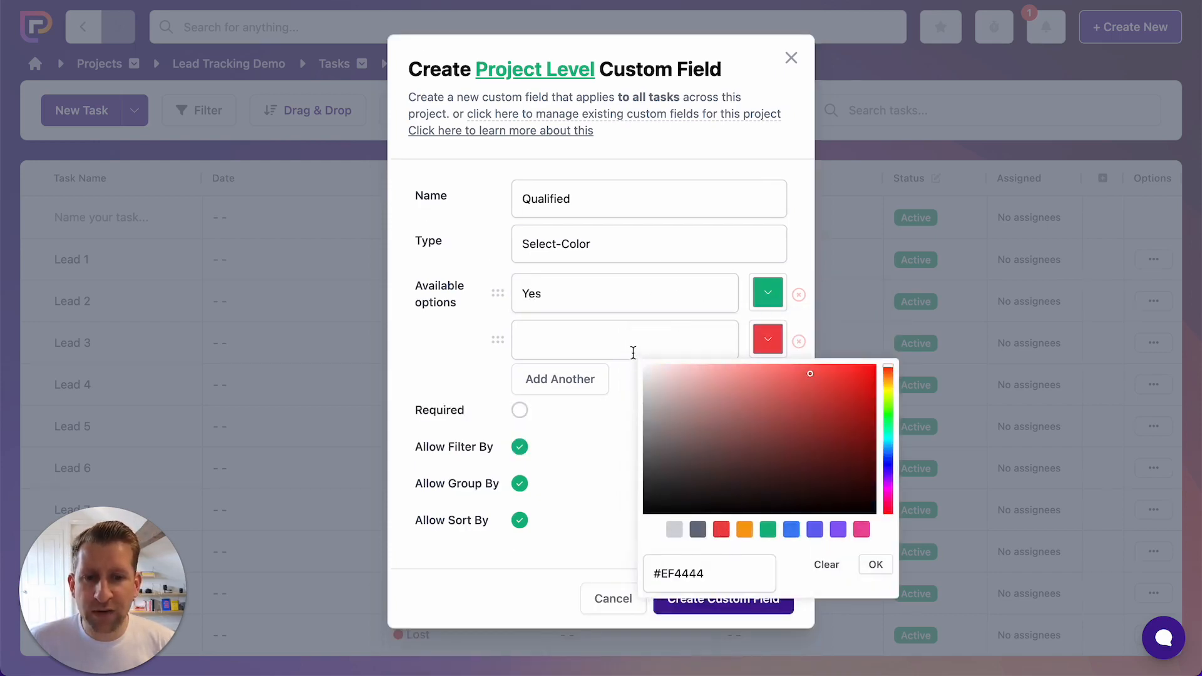
pyautogui.click(872, 567)
pyautogui.click(666, 343)
pyautogui.write('No')
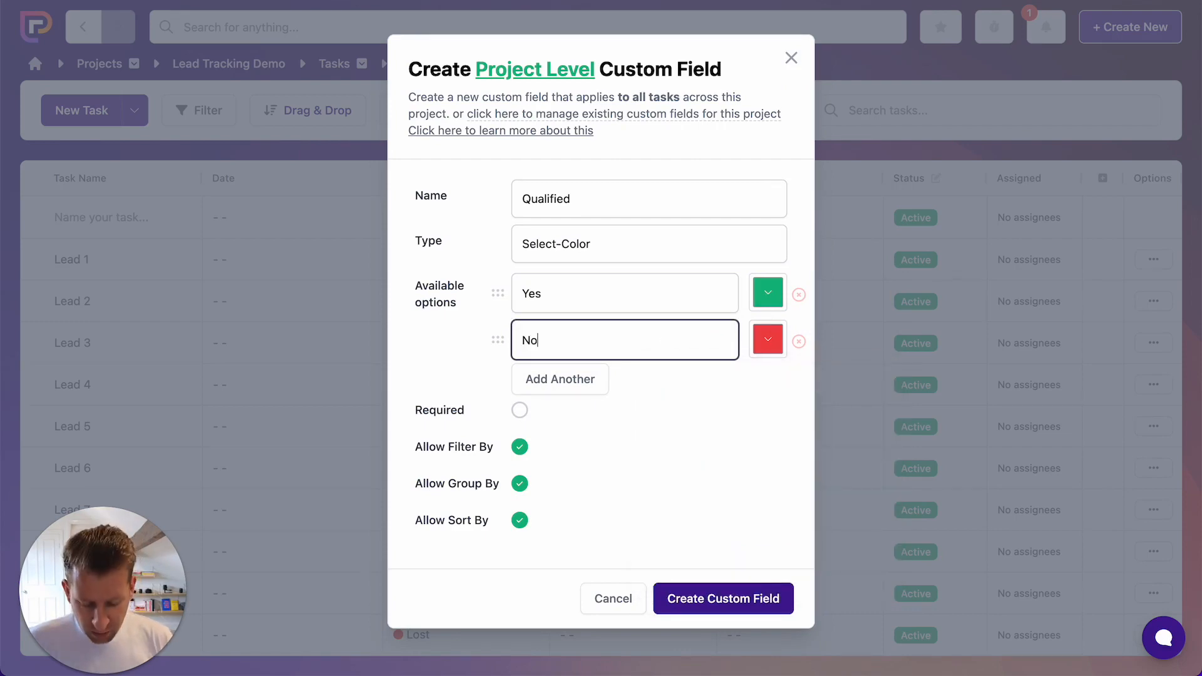
pyautogui.click(730, 596)
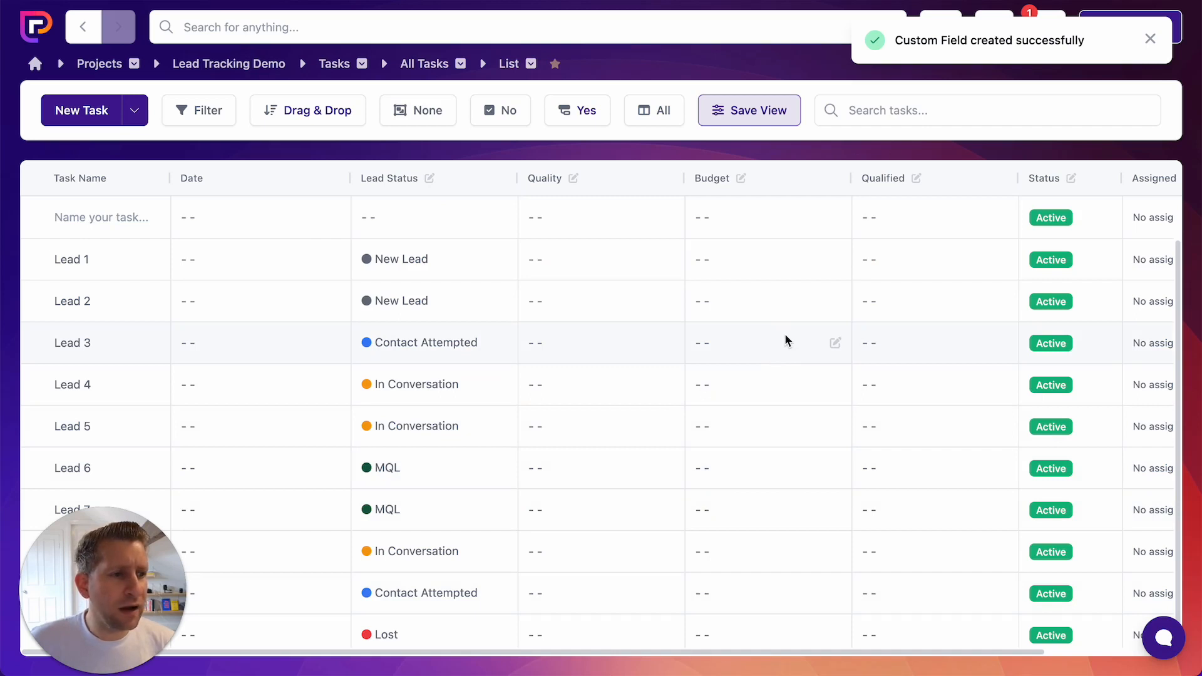
# Start a new project-level custom field named Start with the type Select.
pyautogui.hscroll(3, 784, 333)
pyautogui.hscroll(-3, 787, 327)
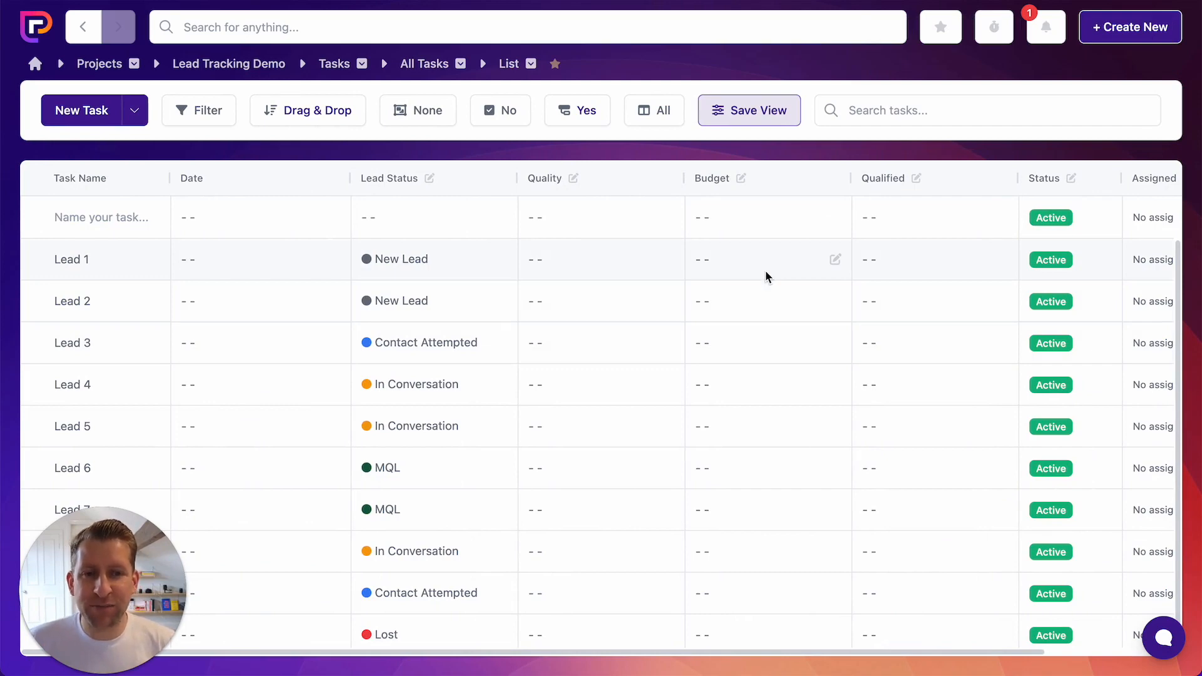
pyautogui.hscroll(3, 765, 275)
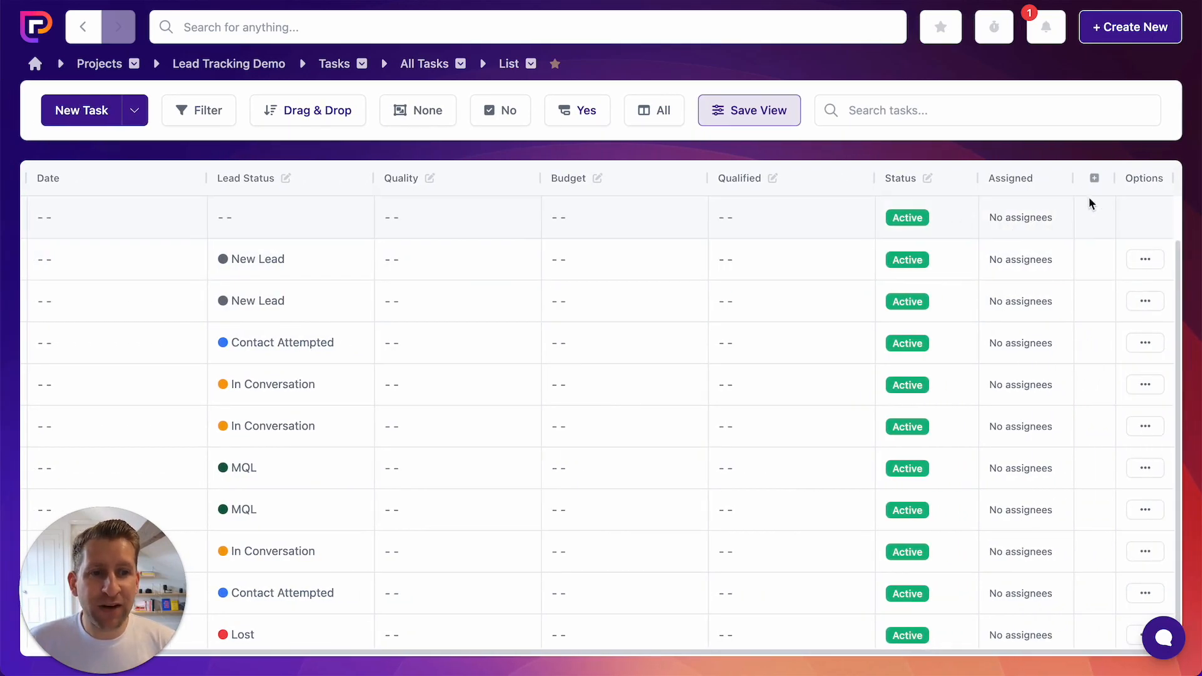
pyautogui.click(1085, 179)
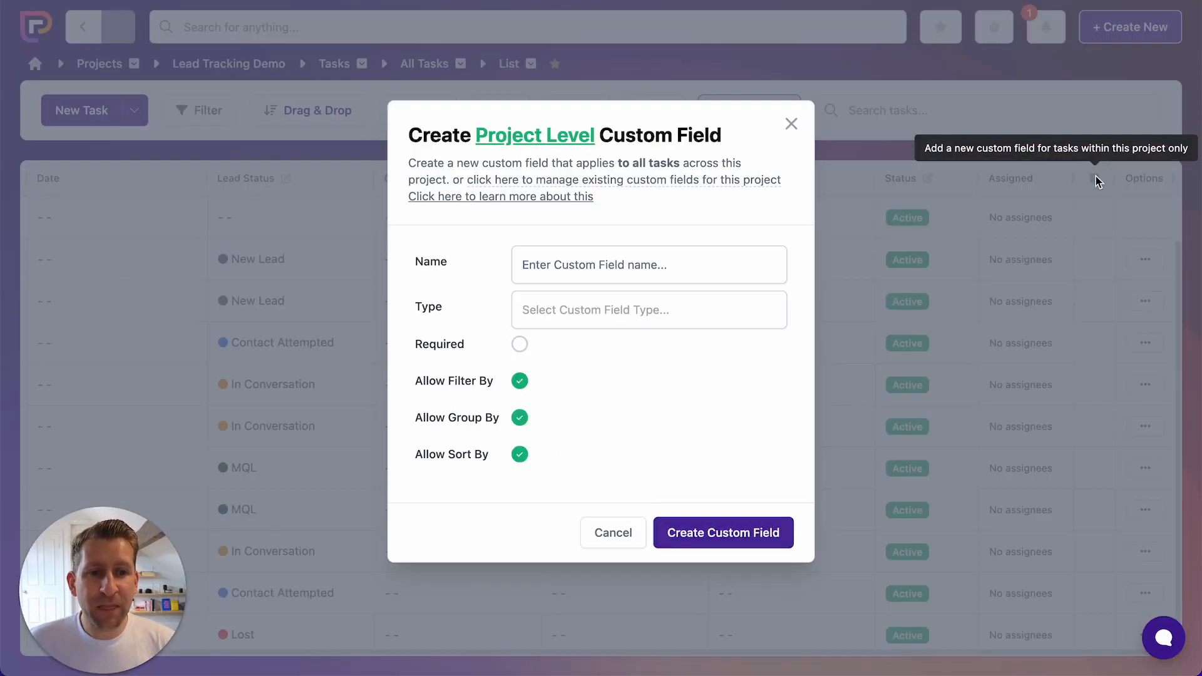
pyautogui.click(618, 259)
pyautogui.write('Start')
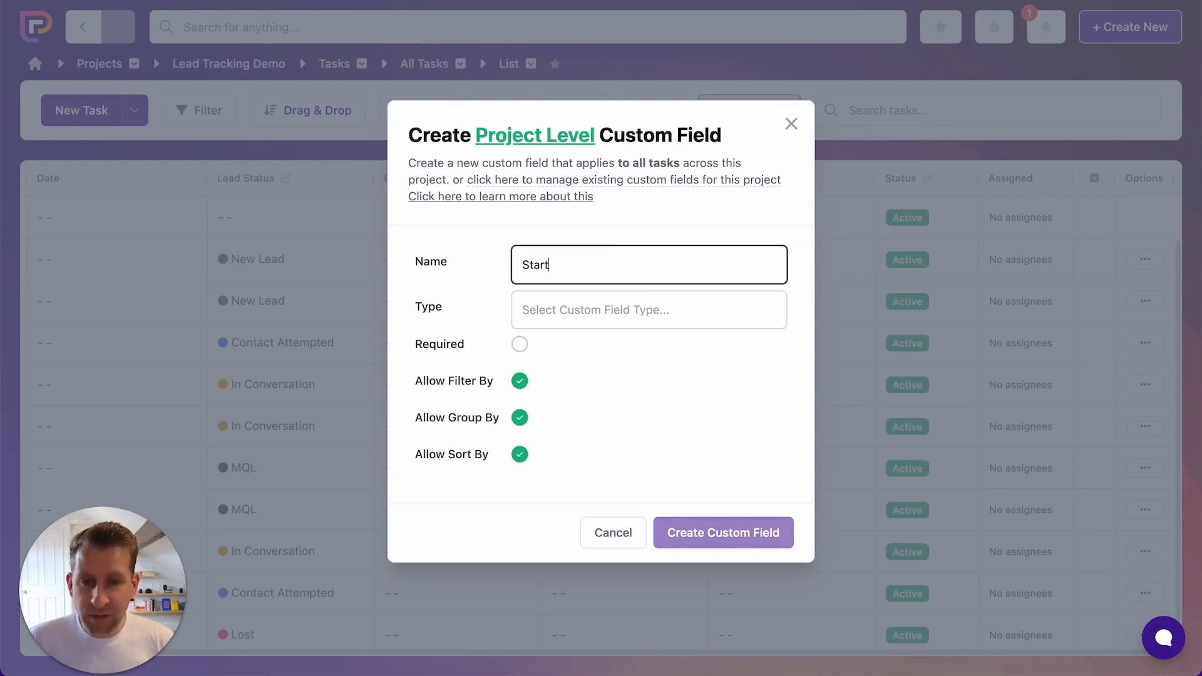
pyautogui.click(577, 316)
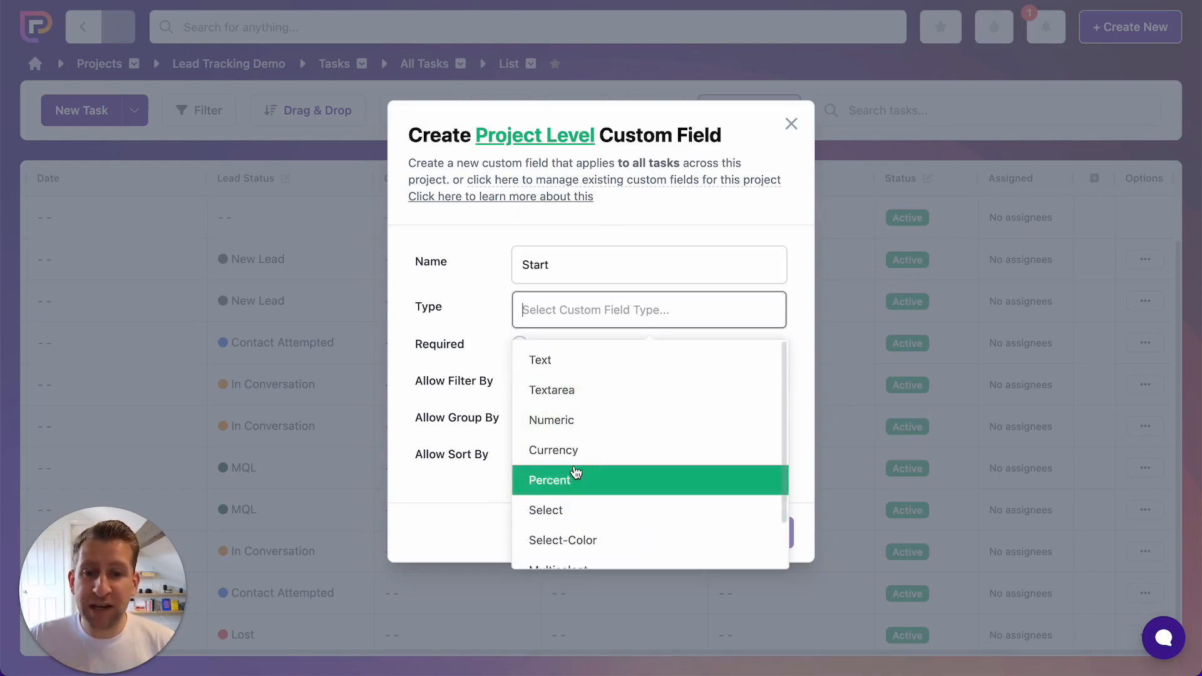
pyautogui.scroll(-1, 588, 388)
pyautogui.scroll(2, 589, 382)
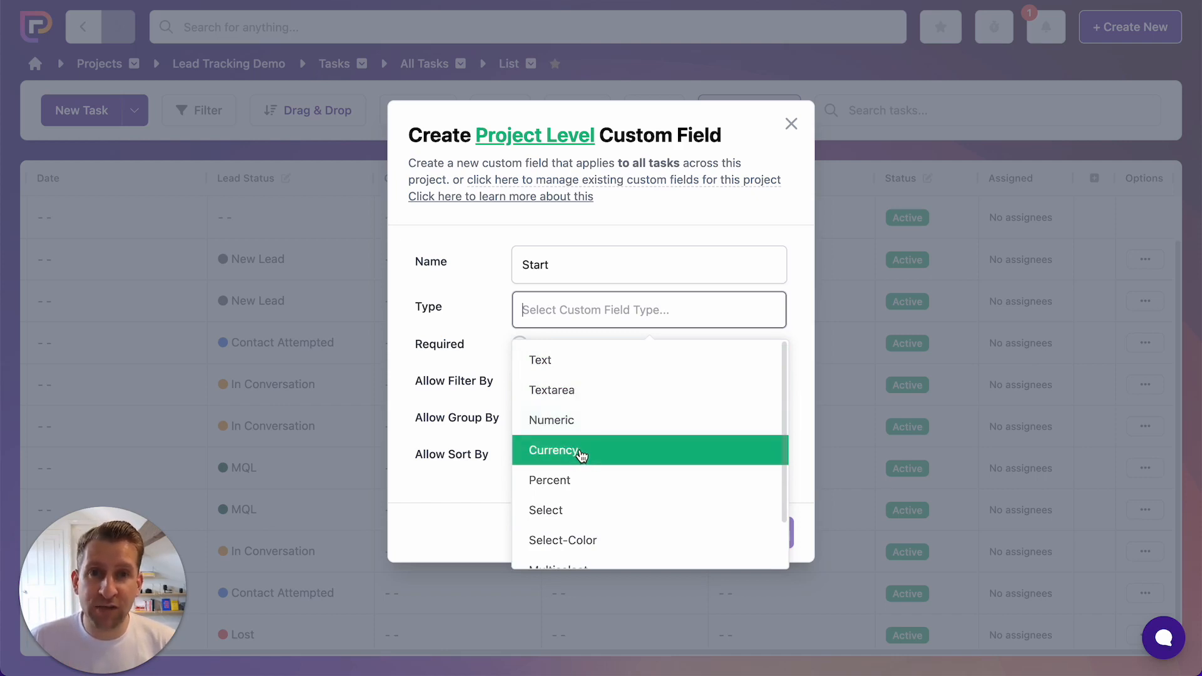
pyautogui.scroll(-1, 583, 456)
pyautogui.scroll(-1, 584, 426)
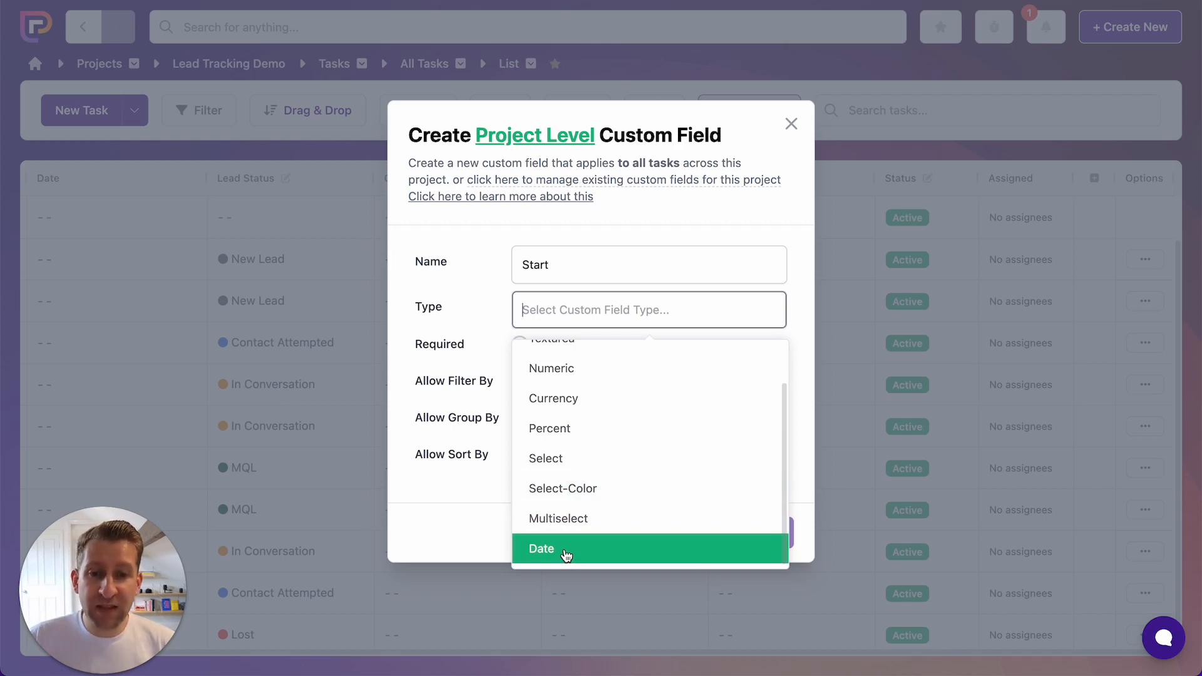
pyautogui.click(578, 461)
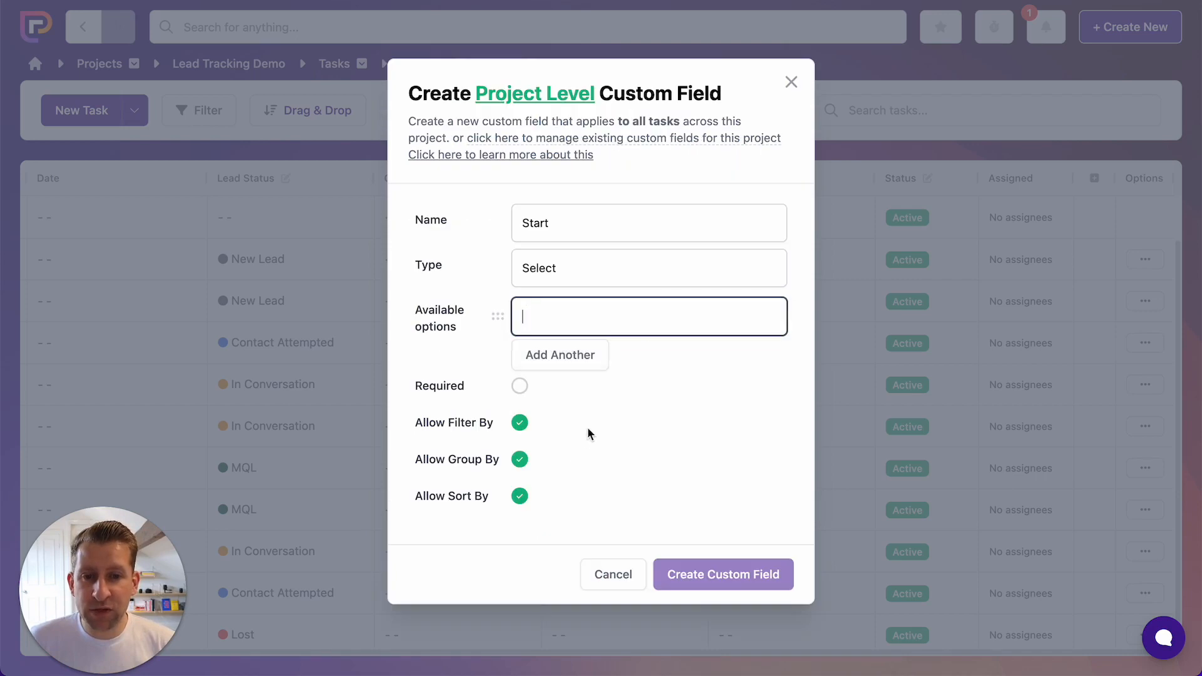
# Add three more option rows to the Start field and set the first option to ASAP.
pyautogui.click(585, 355)
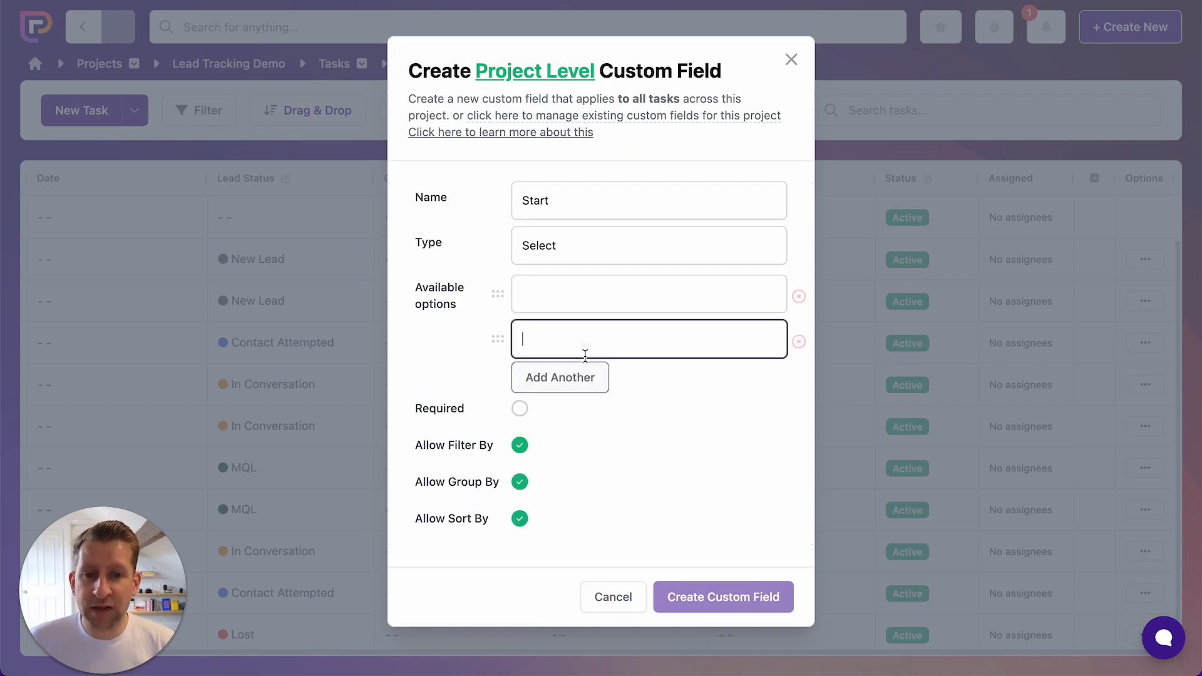
pyautogui.click(557, 378)
pyautogui.click(558, 398)
pyautogui.click(570, 267)
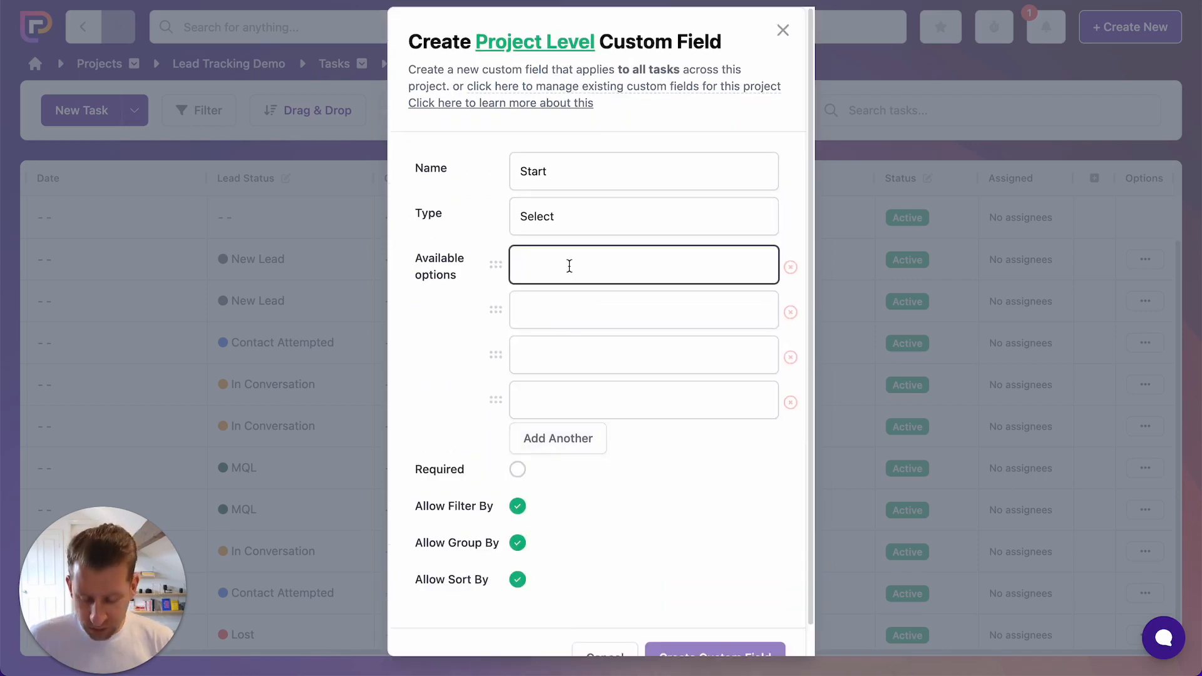
pyautogui.write('<')
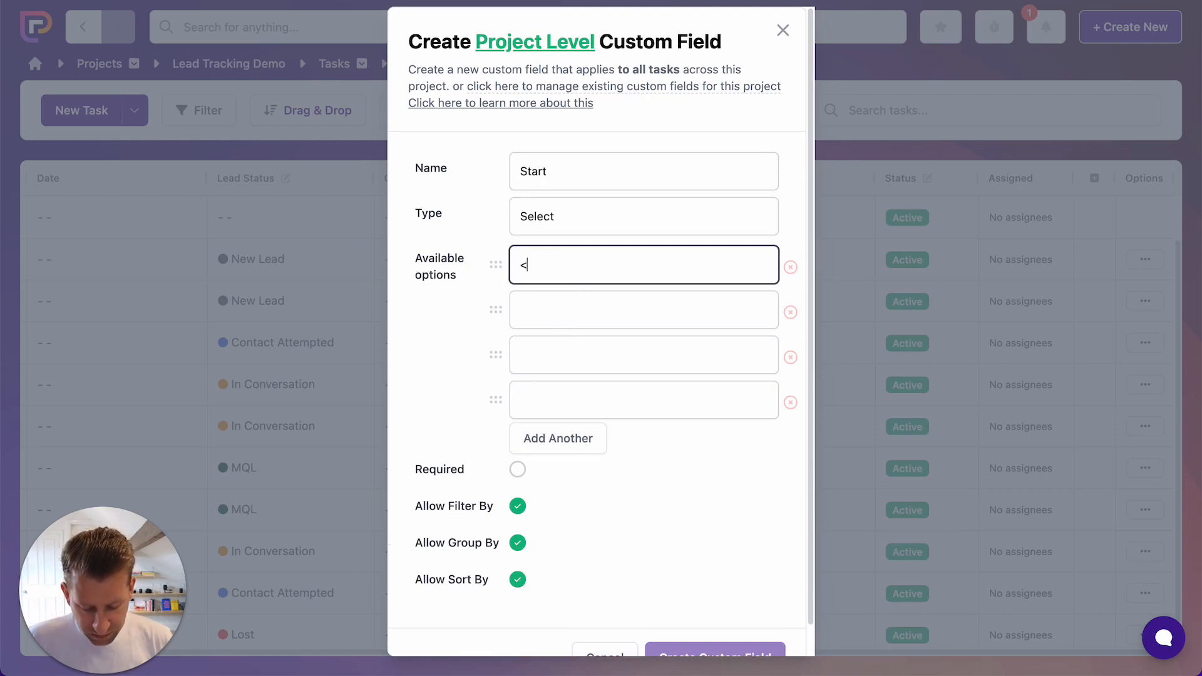
pyautogui.press('BackSpace')
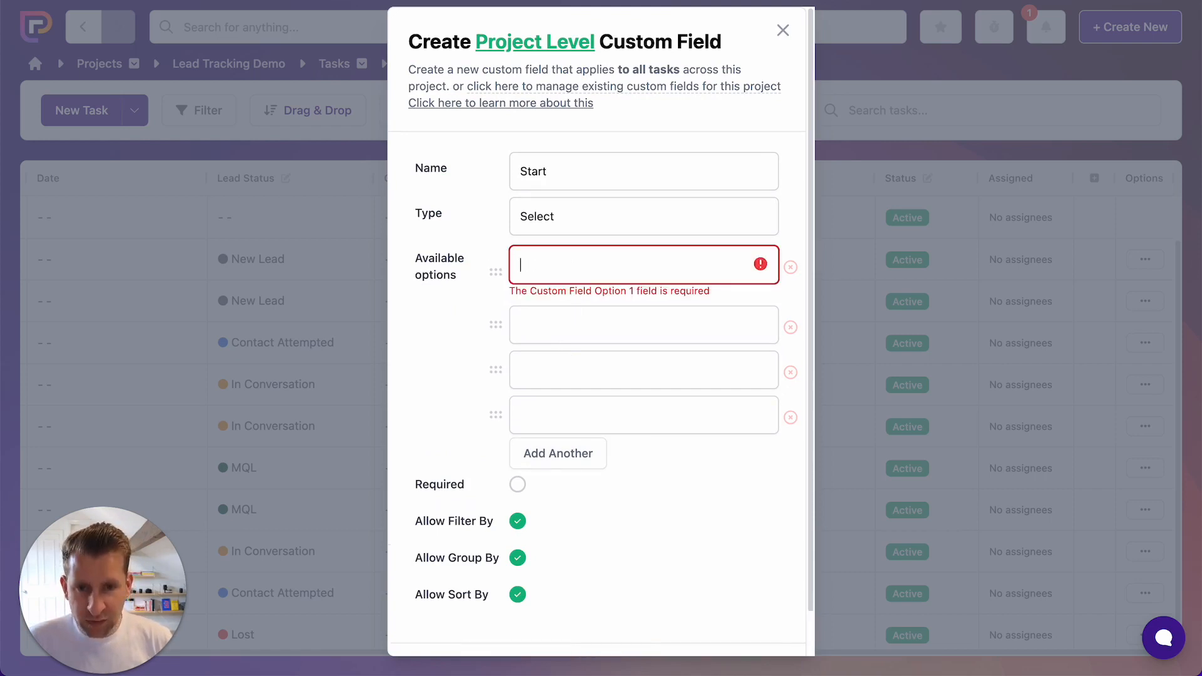
pyautogui.write('ASAP')
pyautogui.press('Tab')
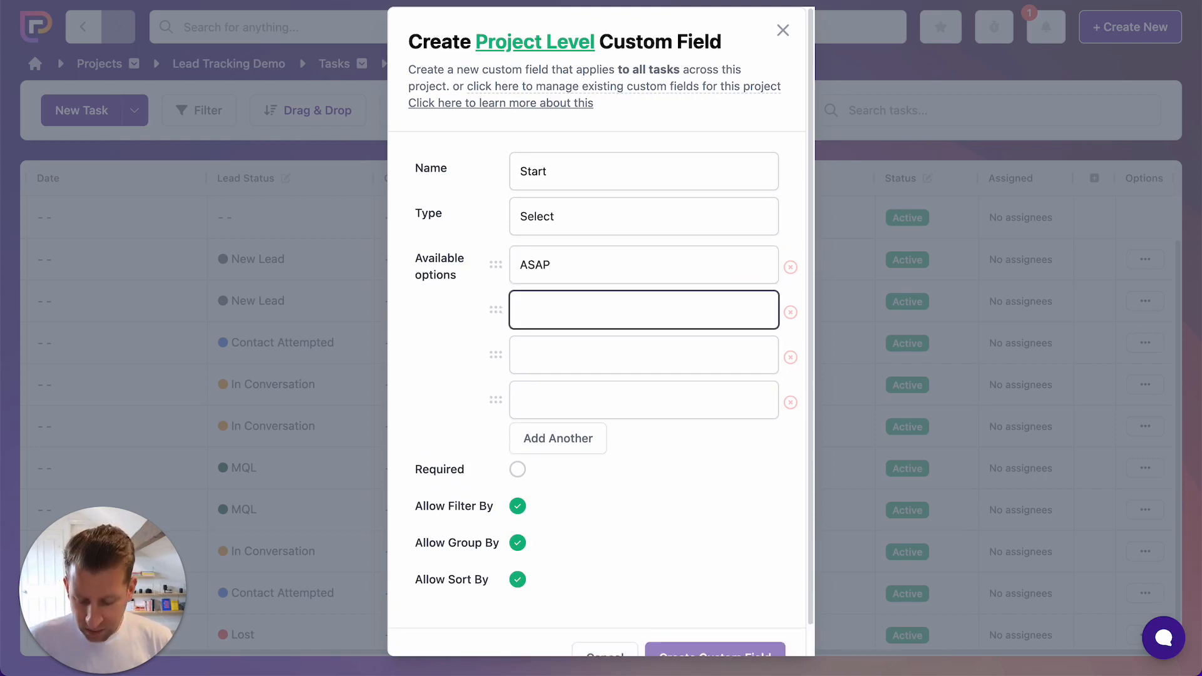
# Set the second Start option to < 1 Month and the third to 1-3 Months.
pyautogui.write('< 1 ')
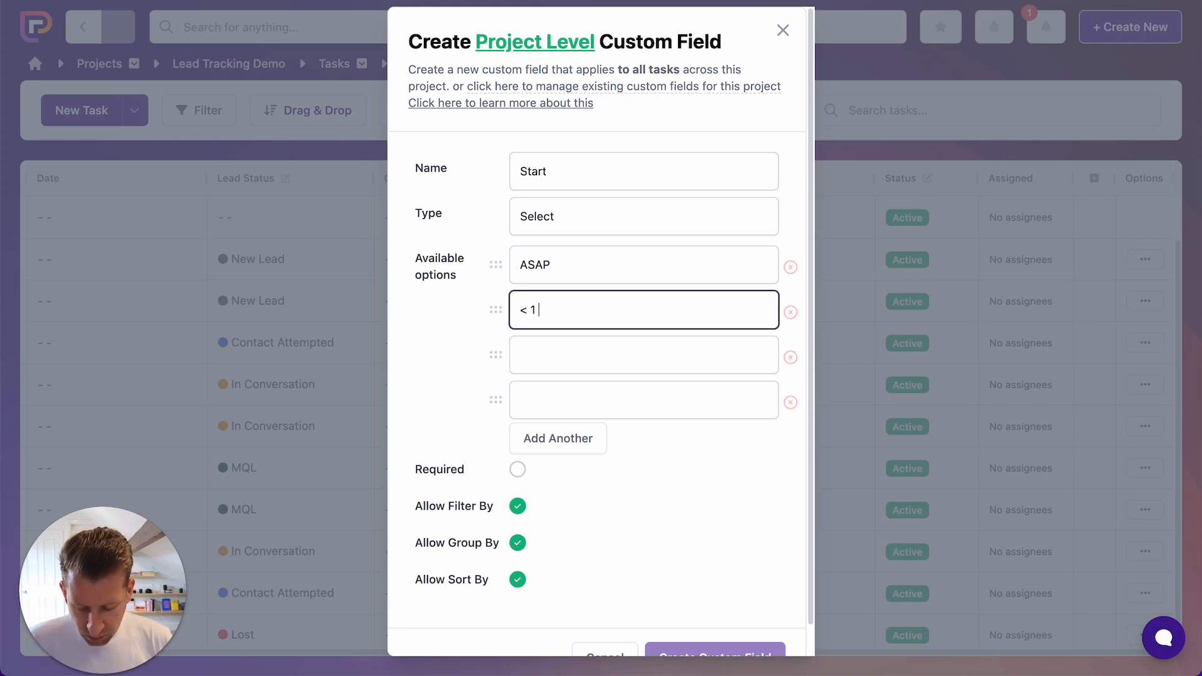
pyautogui.write('Month')
pyautogui.press('Tab')
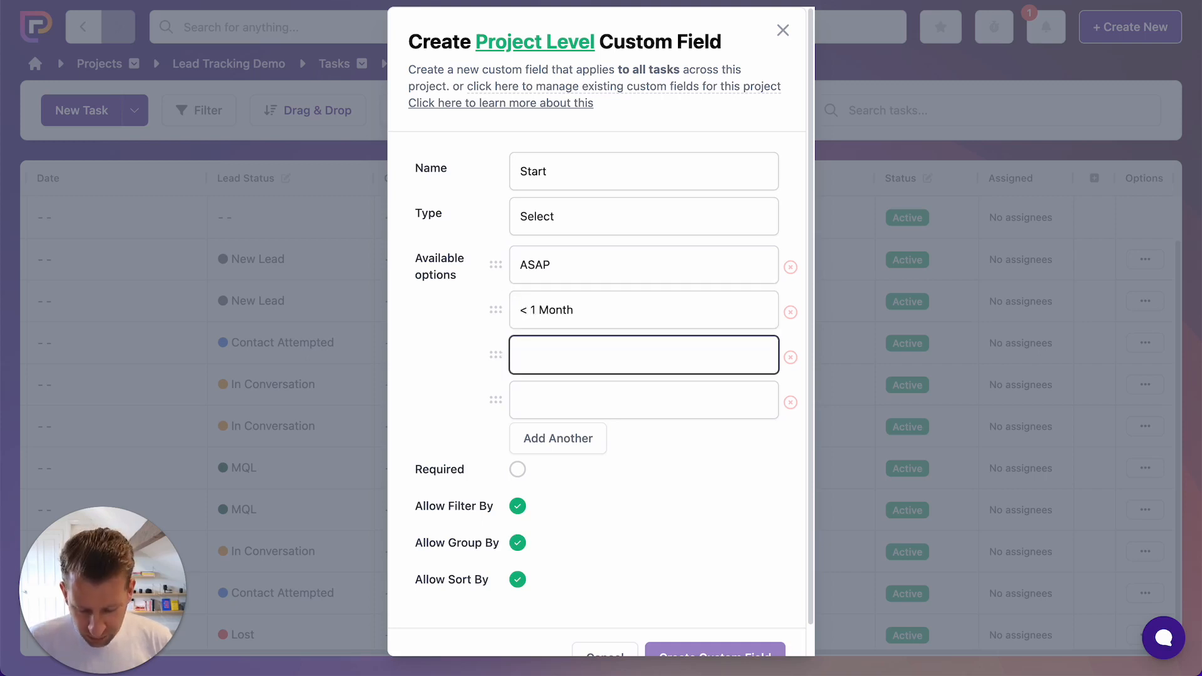
pyautogui.write('1-3 Months')
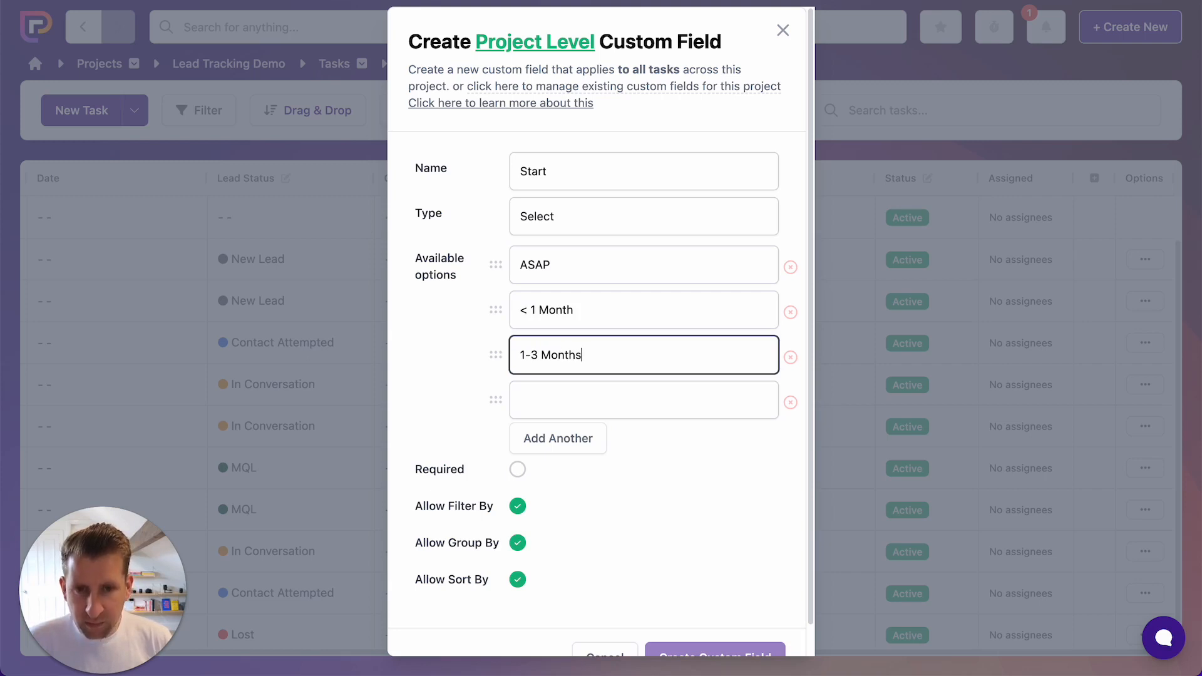
# Set the fourth Start option to >3 Months and create the custom field.
pyautogui.press('Tab')
pyautogui.write('>')
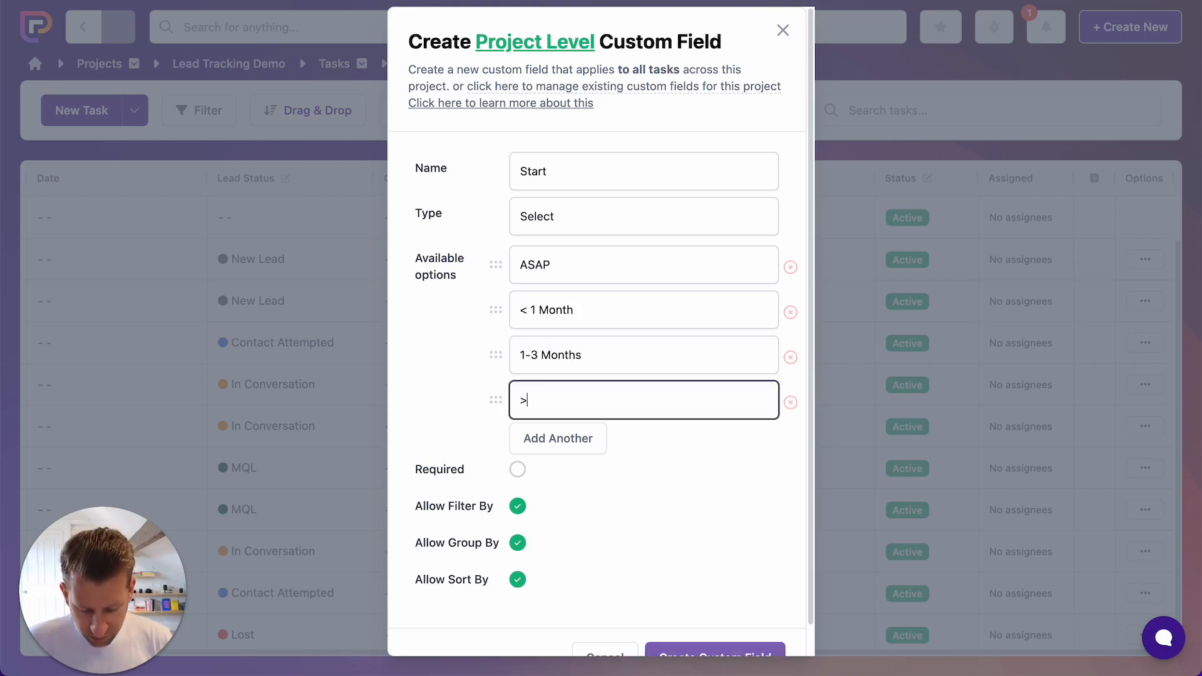
pyautogui.write('3')
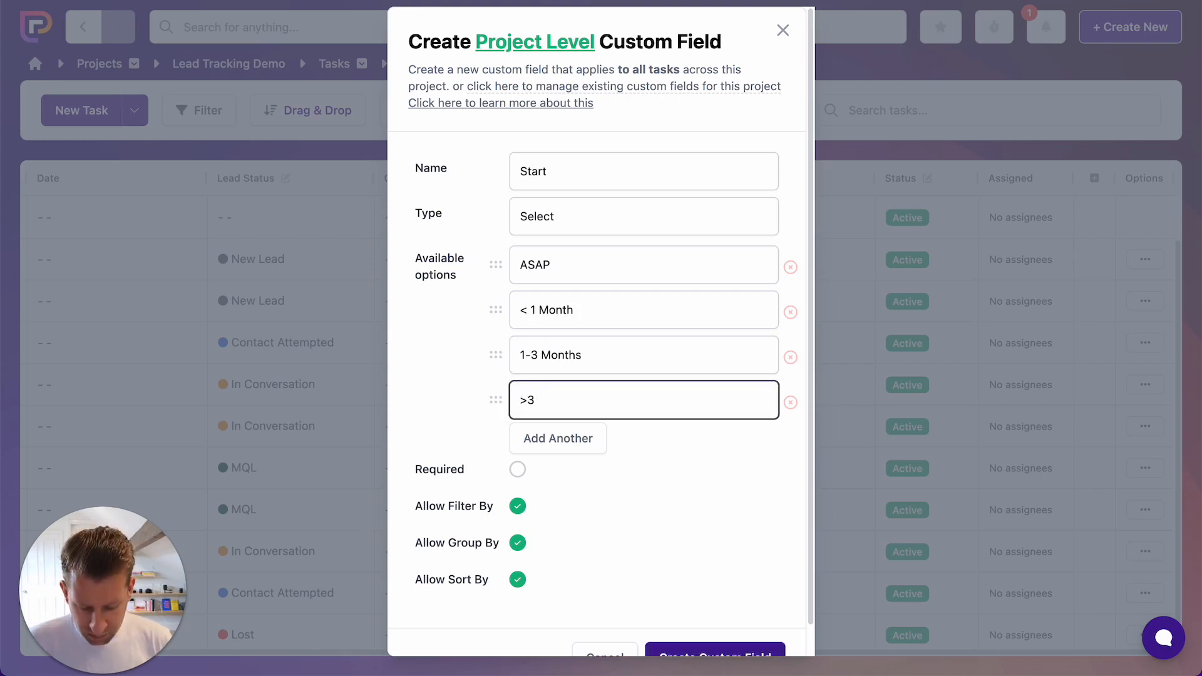
pyautogui.write(' Months')
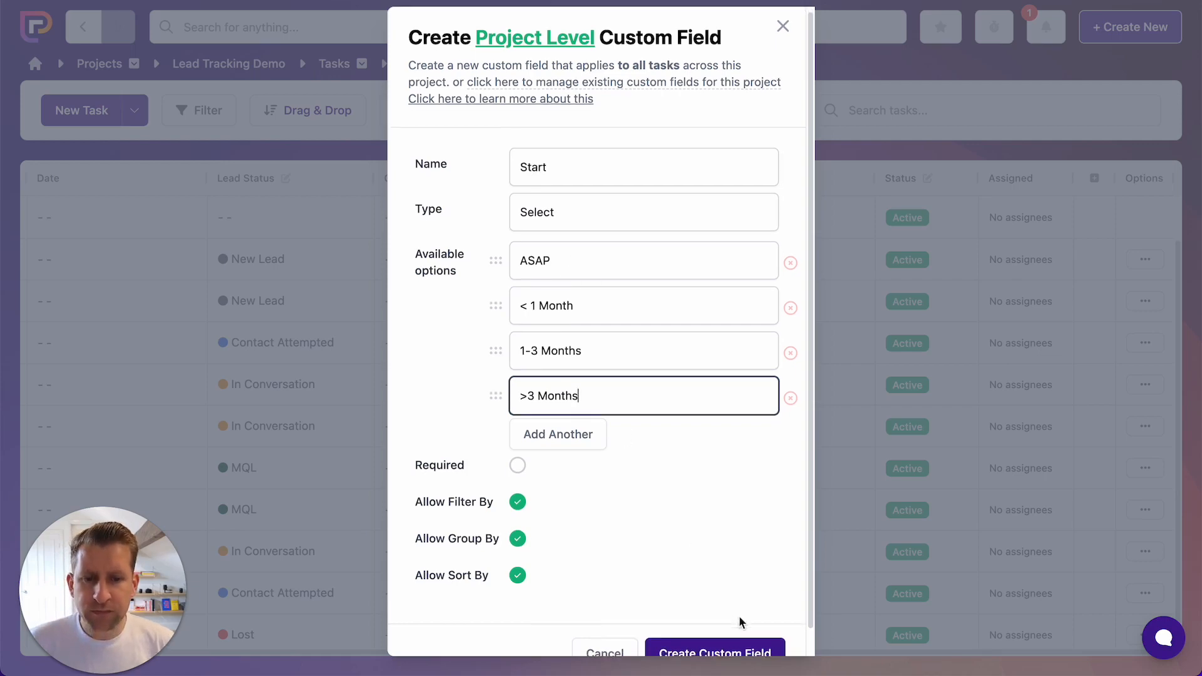
pyautogui.scroll(-1, 739, 615)
pyautogui.click(742, 621)
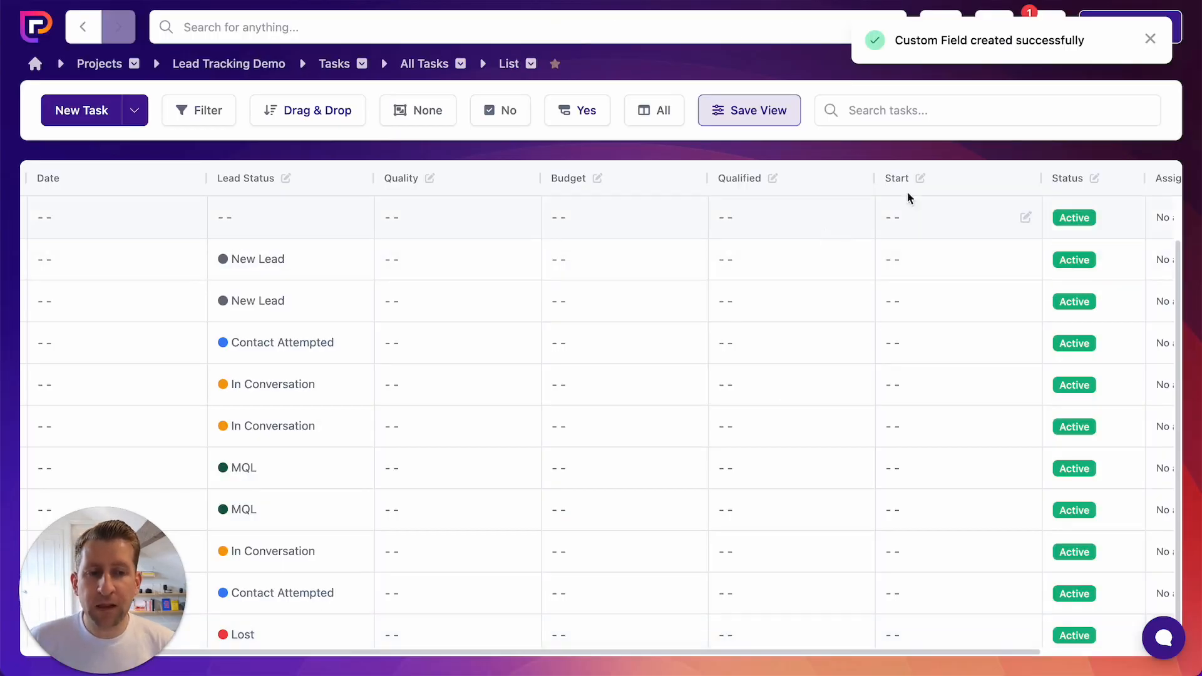
# Hide the Date, Status and Assigned columns from the task list.
pyautogui.hscroll(-5, 679, 310)
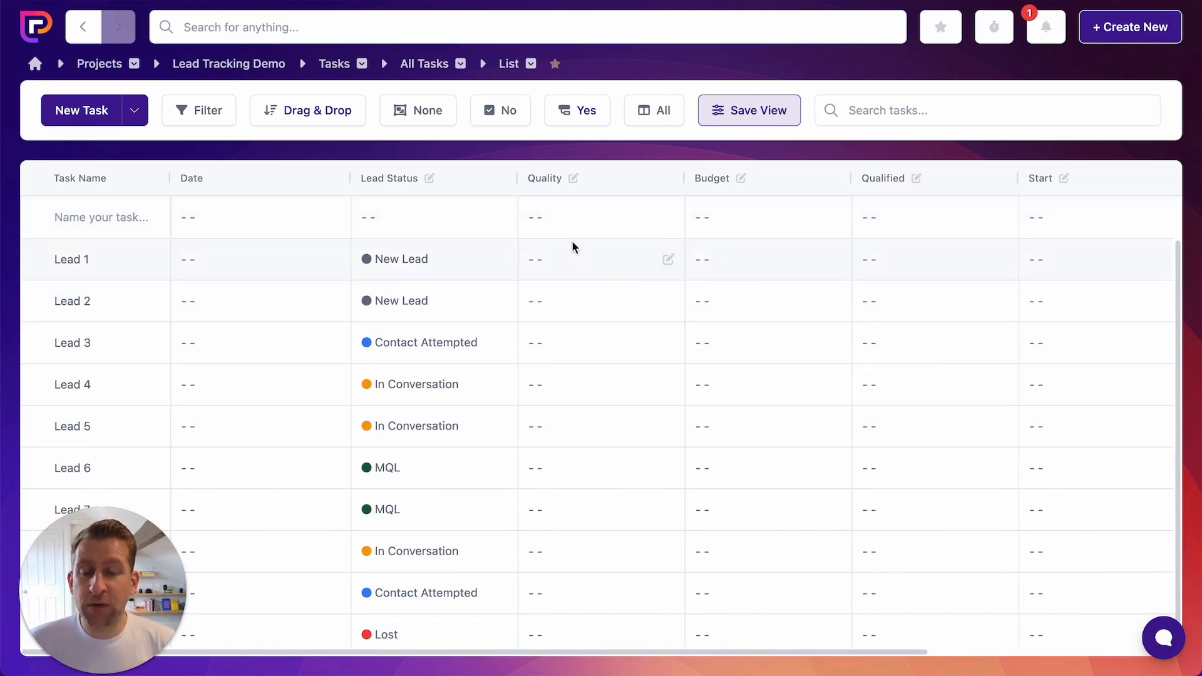
pyautogui.click(656, 117)
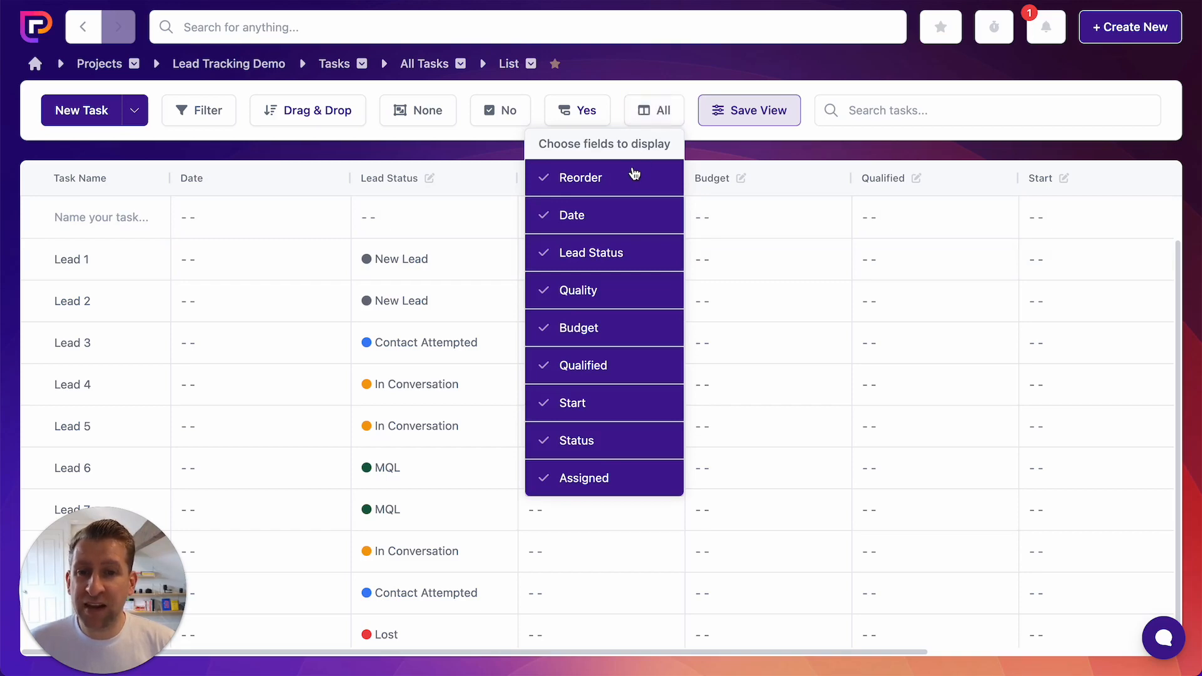
pyautogui.click(601, 218)
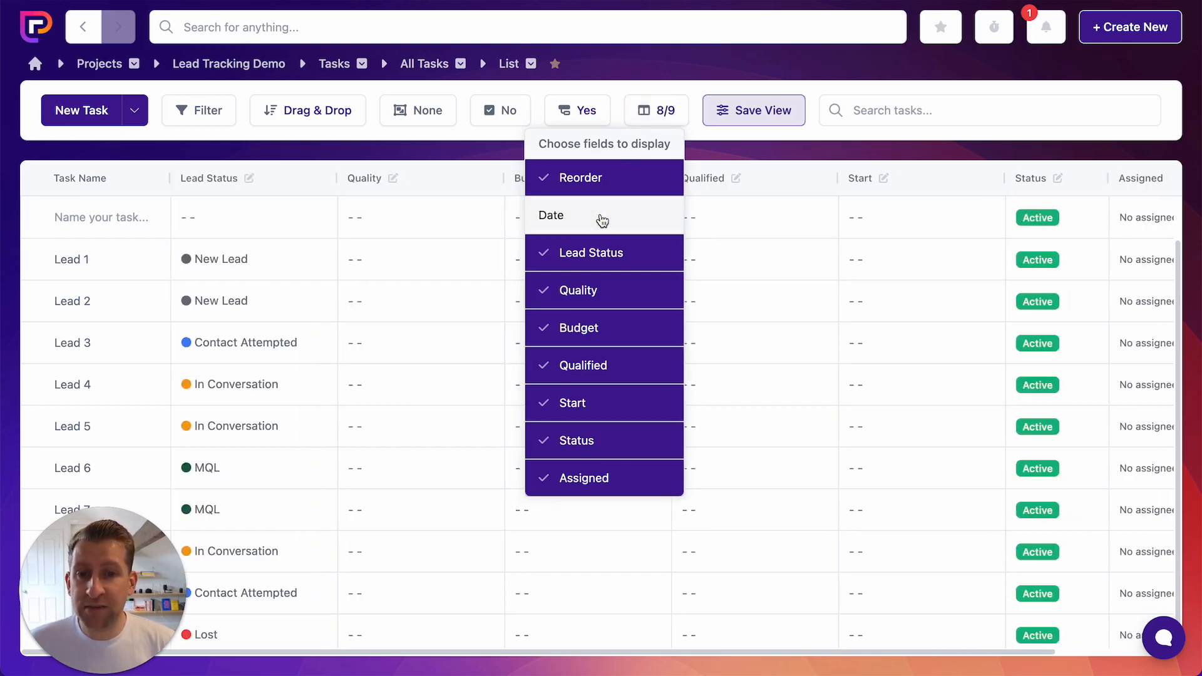
pyautogui.click(590, 444)
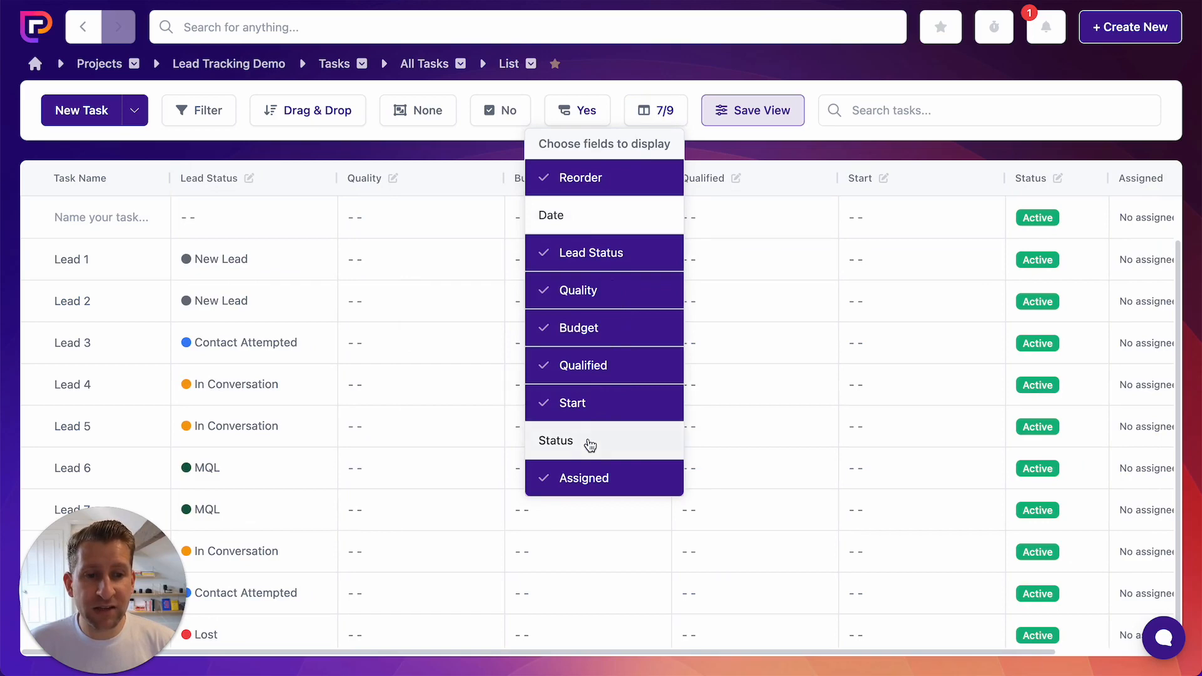
pyautogui.click(596, 480)
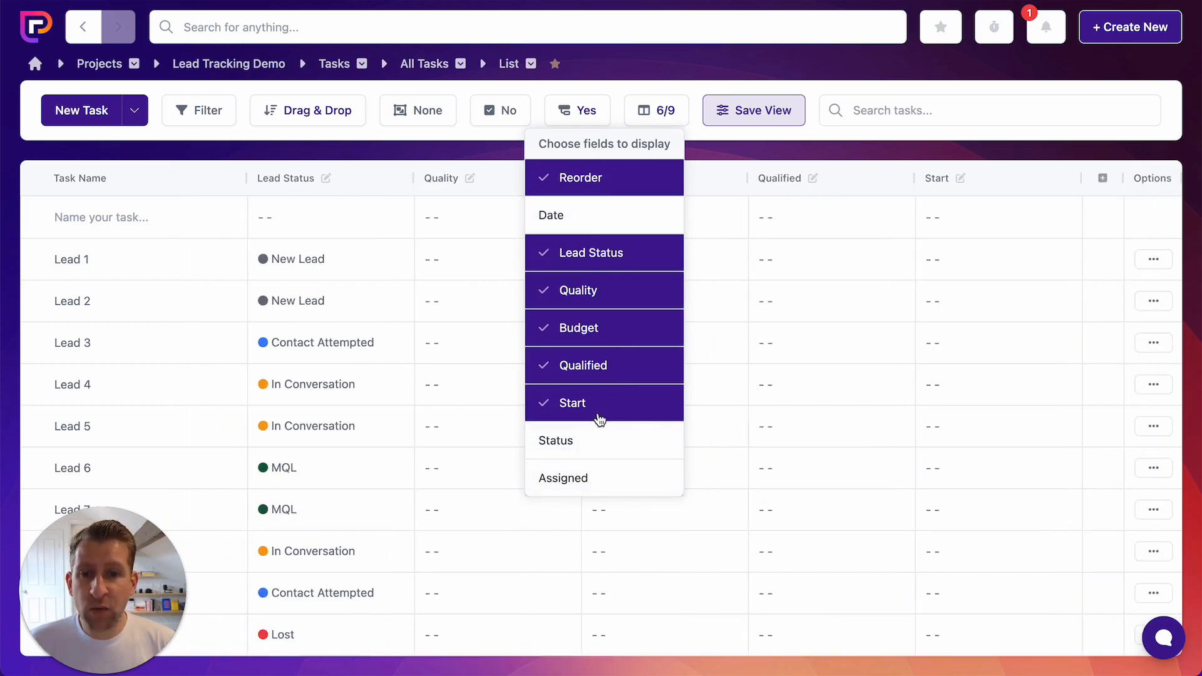
pyautogui.click(780, 172)
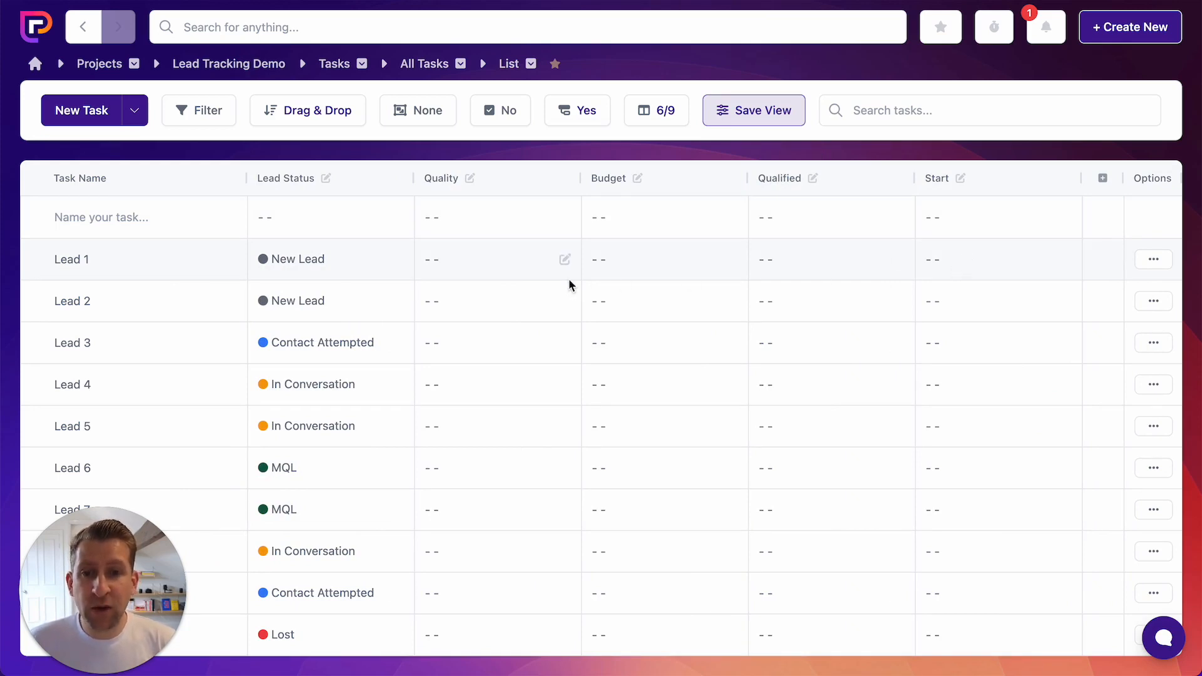
# Set Quality to 🔥 for Lead 1, 🔥🔥 for Leads 2, 4 and 5, and 🔥🔥🔥 for Lead 3.
pyautogui.click(523, 258)
pyautogui.click(472, 302)
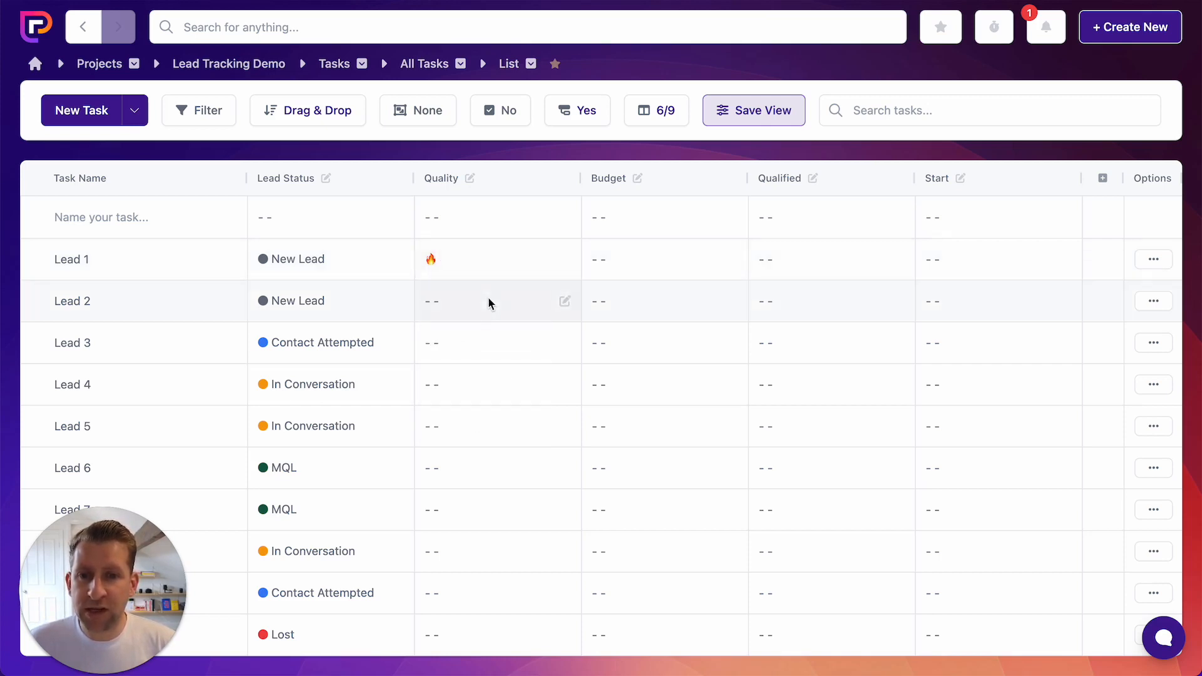
pyautogui.click(488, 303)
pyautogui.click(480, 373)
pyautogui.click(474, 444)
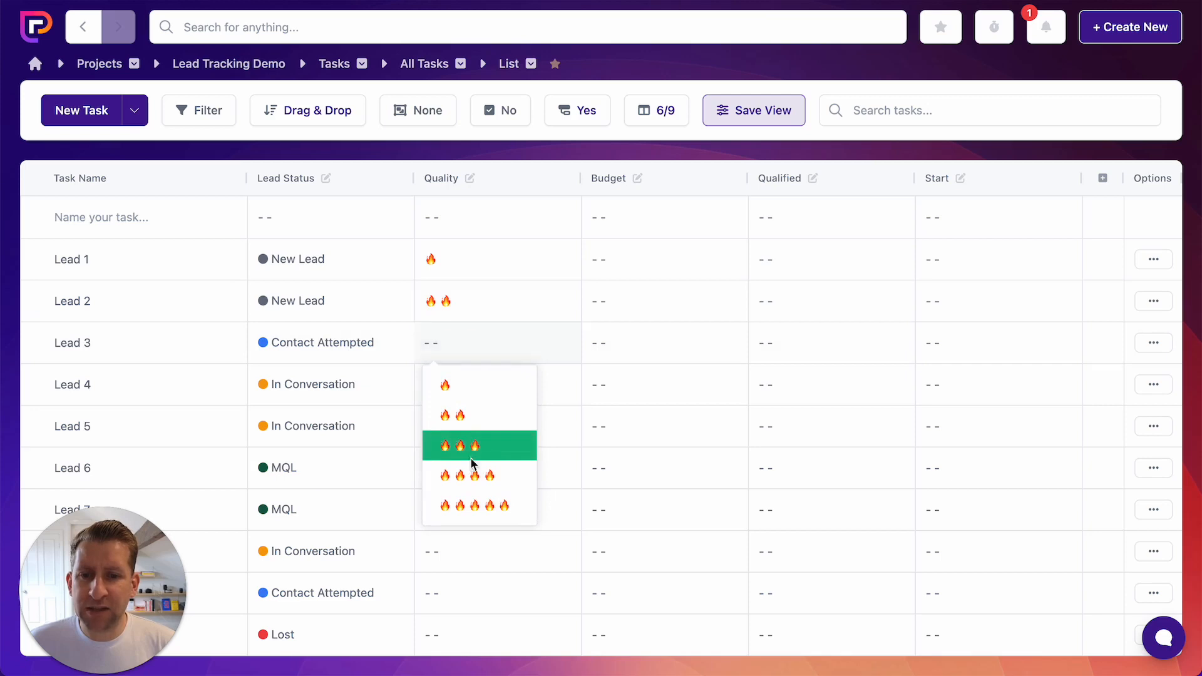
pyautogui.click(475, 439)
pyautogui.click(485, 504)
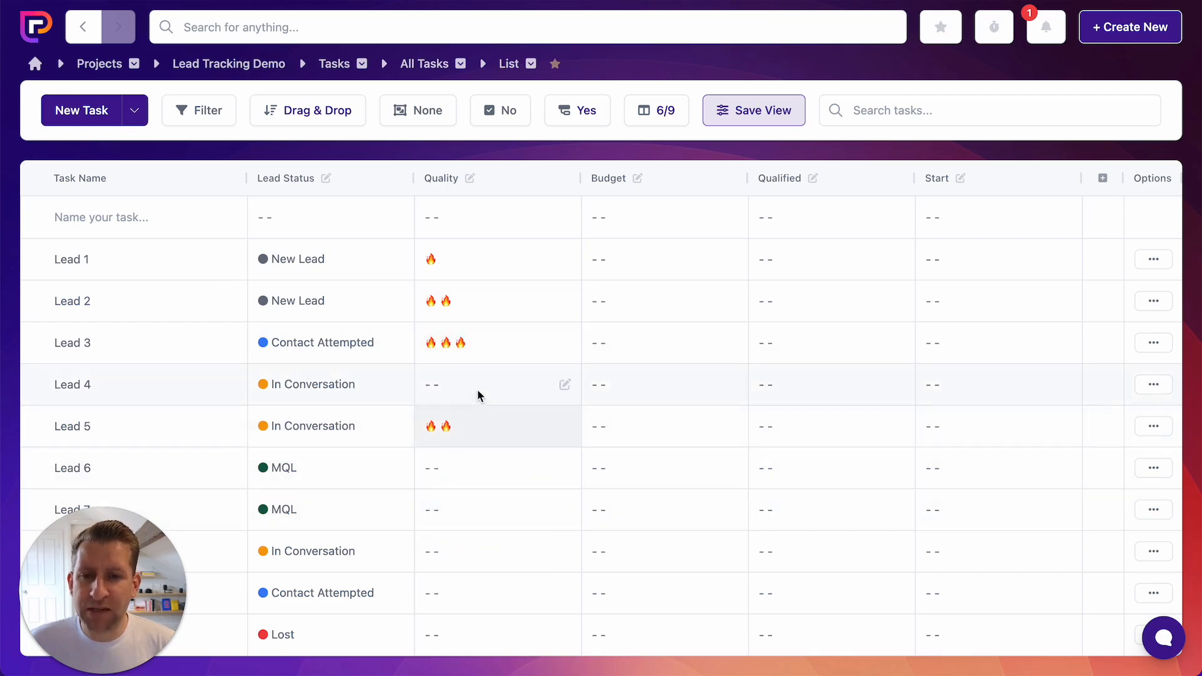
pyautogui.click(477, 389)
pyautogui.click(485, 459)
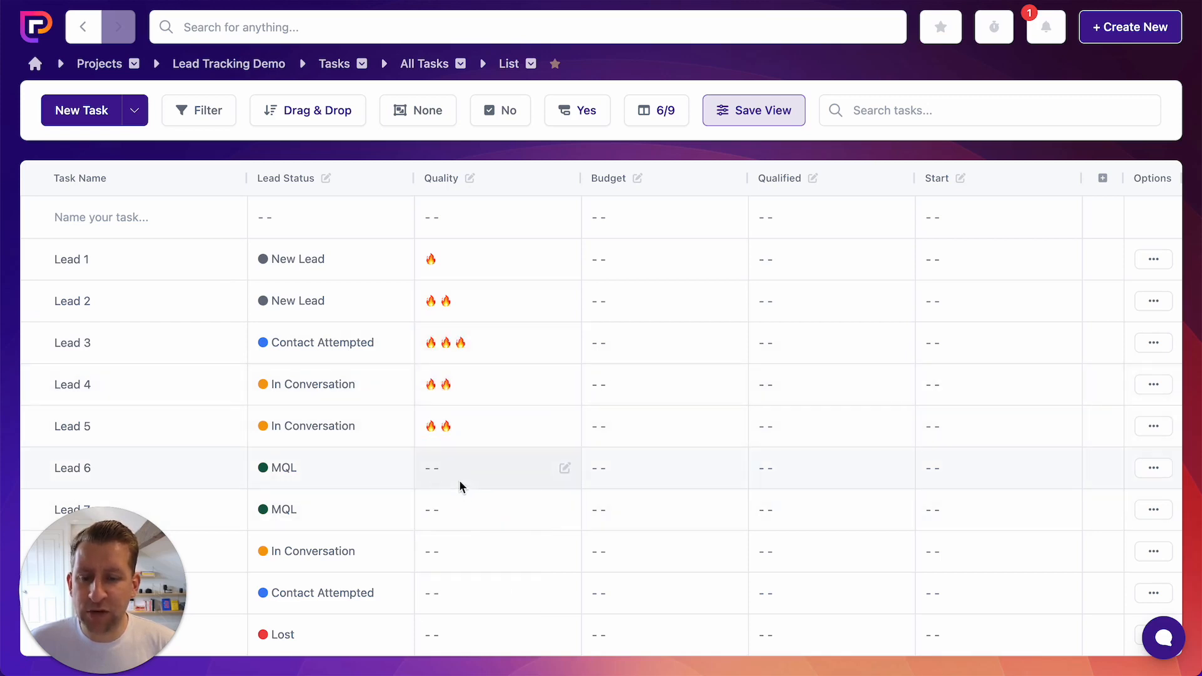
# Set Quality to 🔥🔥🔥 for the sixth and tenth leads and 🔥🔥🔥🔥 for the seventh, eighth and ninth leads.
pyautogui.click(459, 481)
pyautogui.click(457, 570)
pyautogui.click(463, 509)
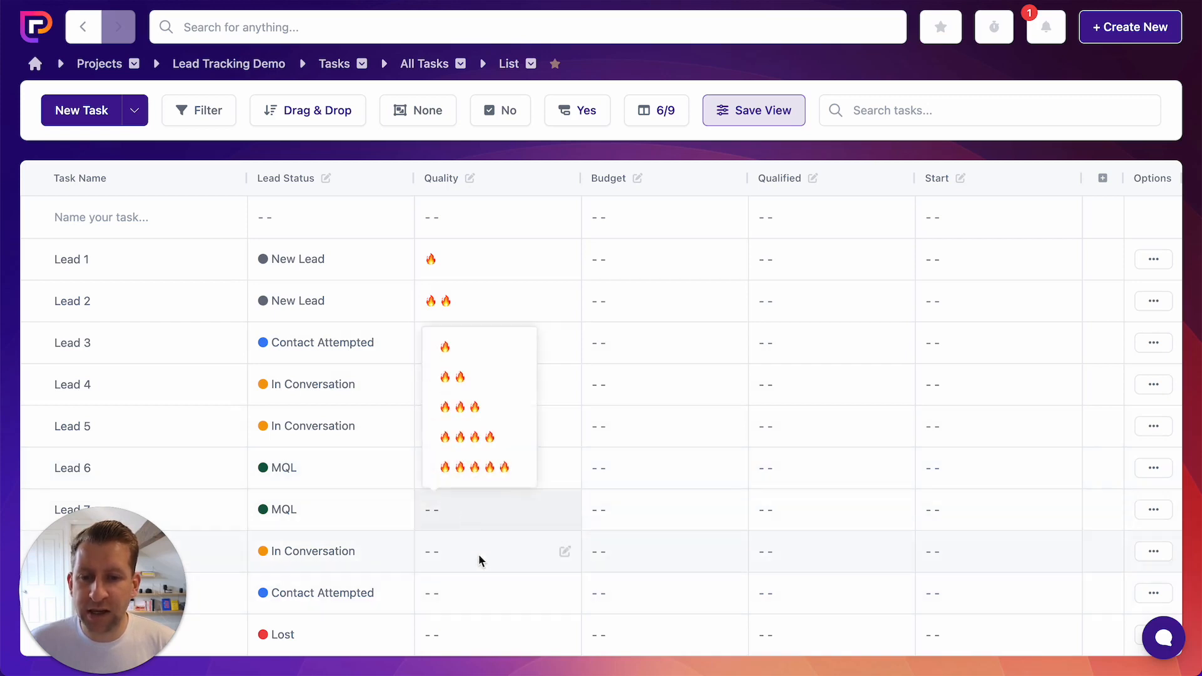
pyautogui.click(491, 437)
pyautogui.click(463, 595)
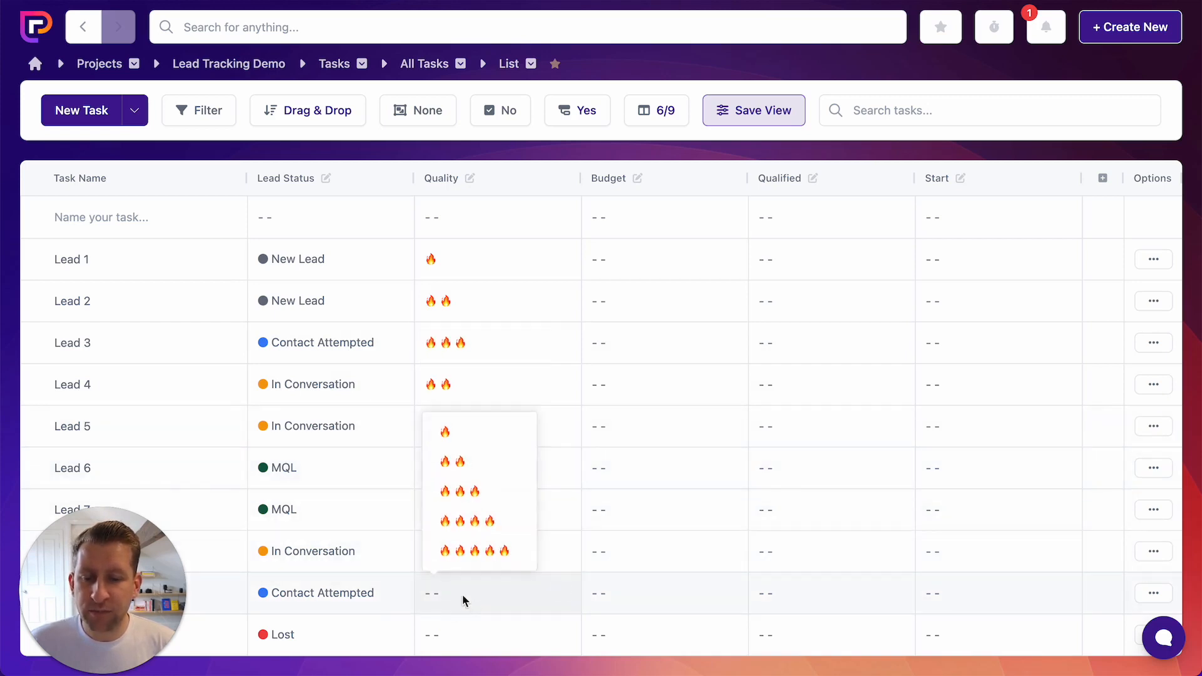
pyautogui.click(479, 521)
pyautogui.click(462, 548)
pyautogui.click(487, 471)
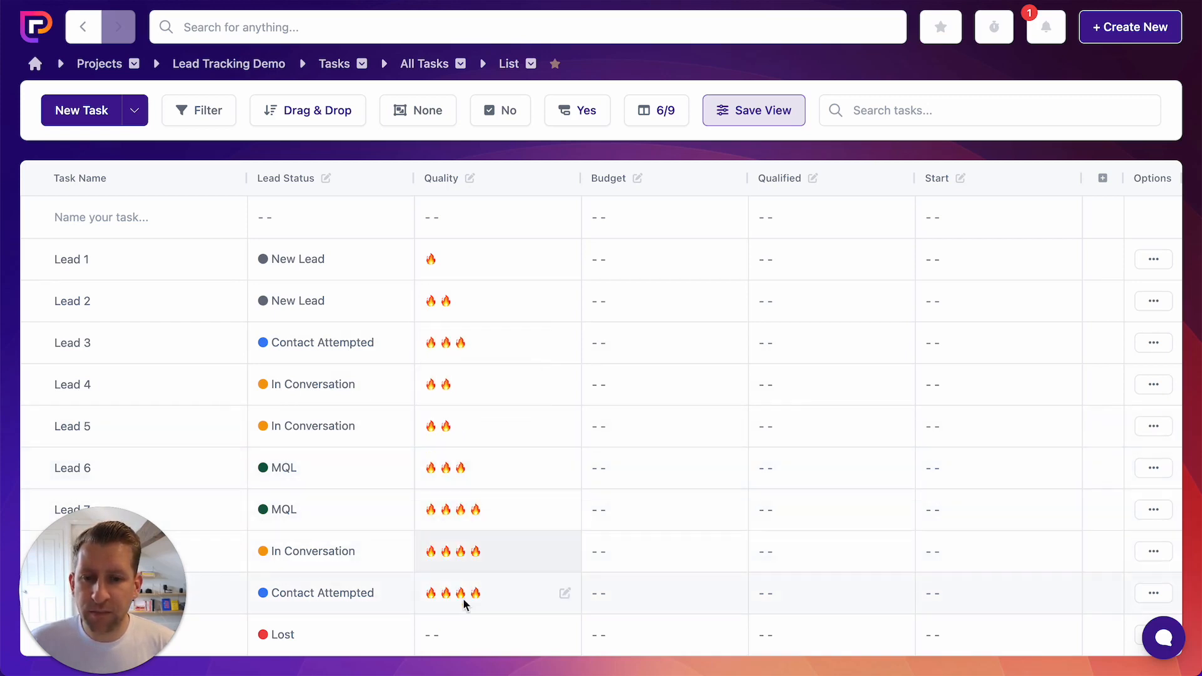
pyautogui.click(461, 624)
pyautogui.click(488, 533)
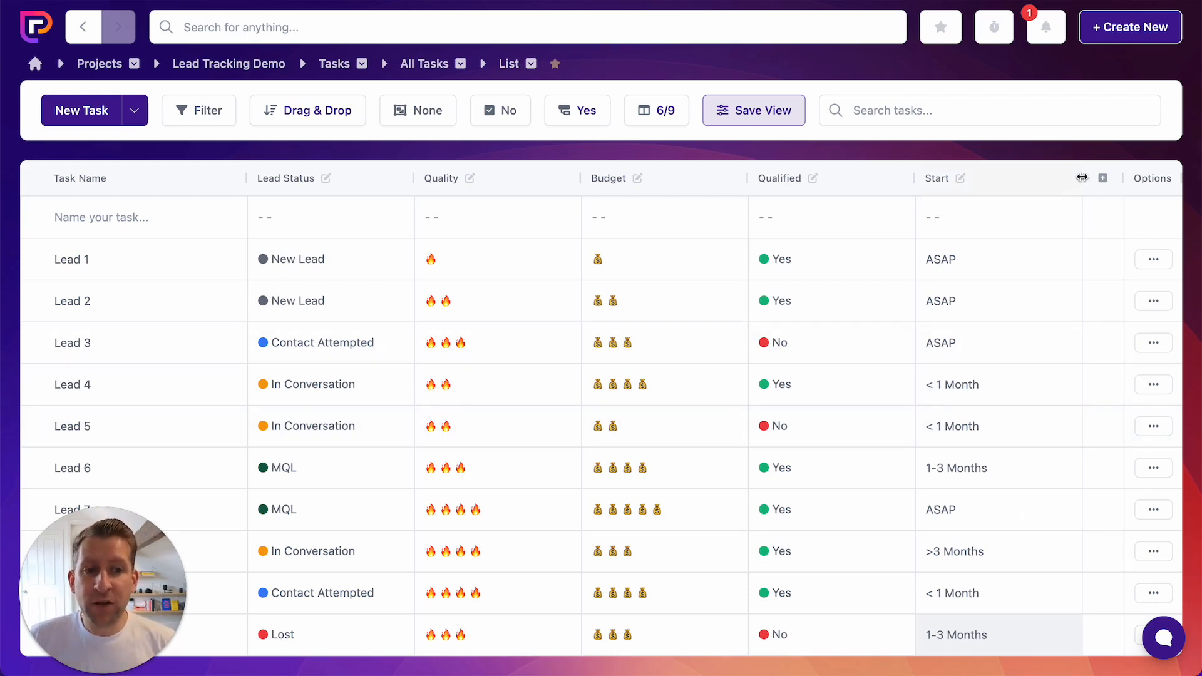
# Narrow the Start column in the task list.
pyautogui.moveTo(1082, 178); pyautogui.dragTo(1014, 179)
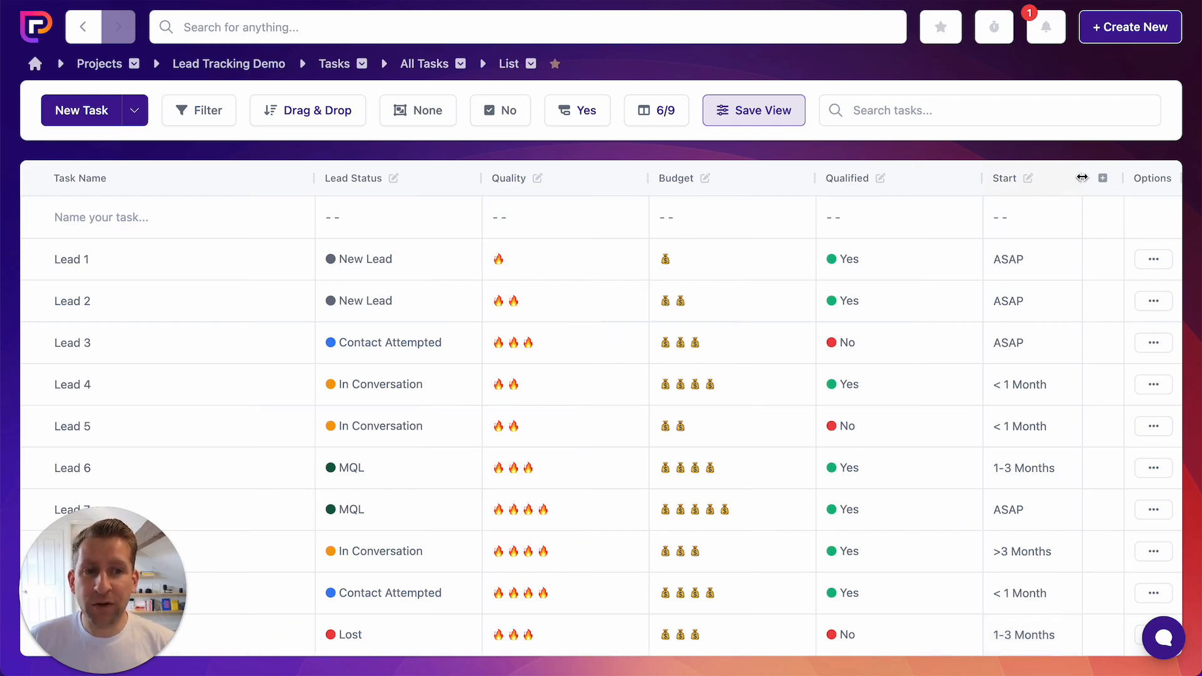
# Fit the Qualified, Budget, Quality and Lead Status columns to narrower widths in the task list.
pyautogui.doubleClick(983, 178)
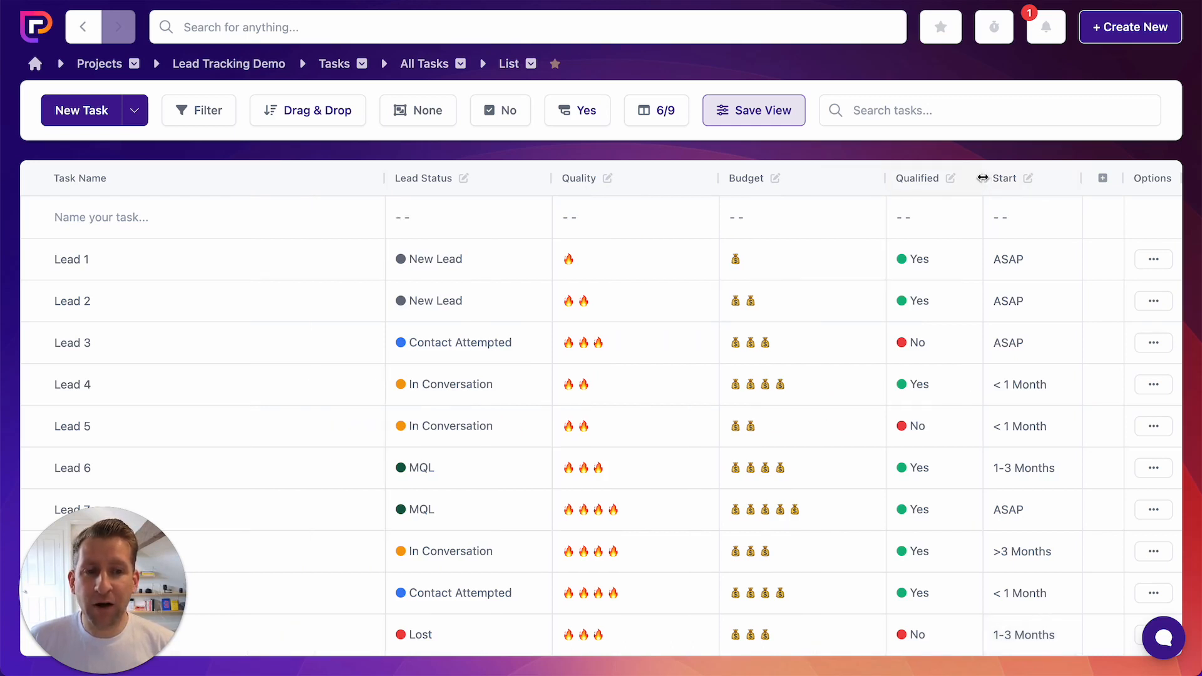
pyautogui.doubleClick(885, 178)
pyautogui.doubleClick(777, 178)
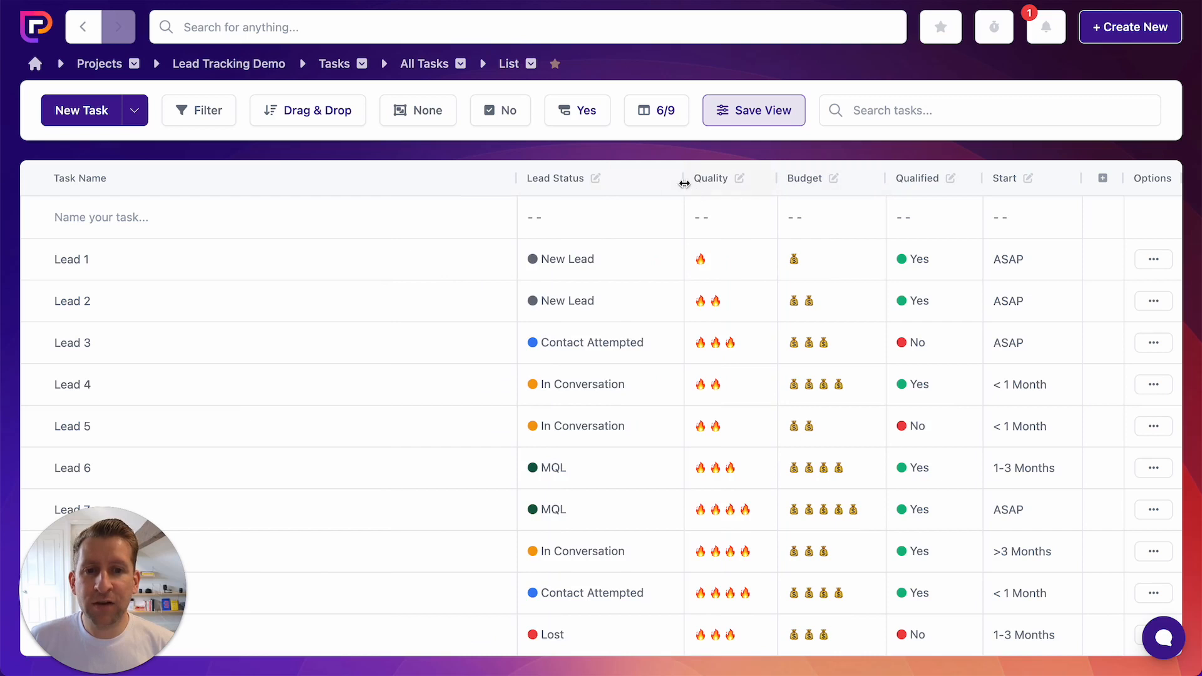
pyautogui.doubleClick(683, 181)
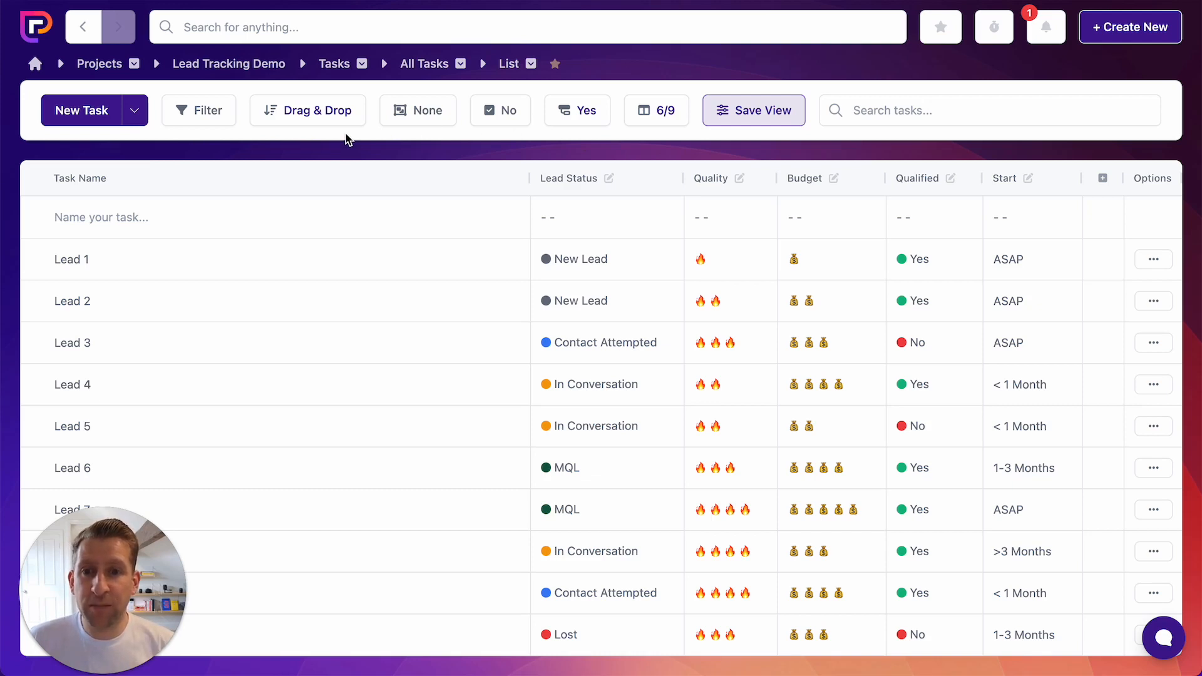
# Turn off the subtasks detail and group the task list by Lead Status.
pyautogui.click(660, 118)
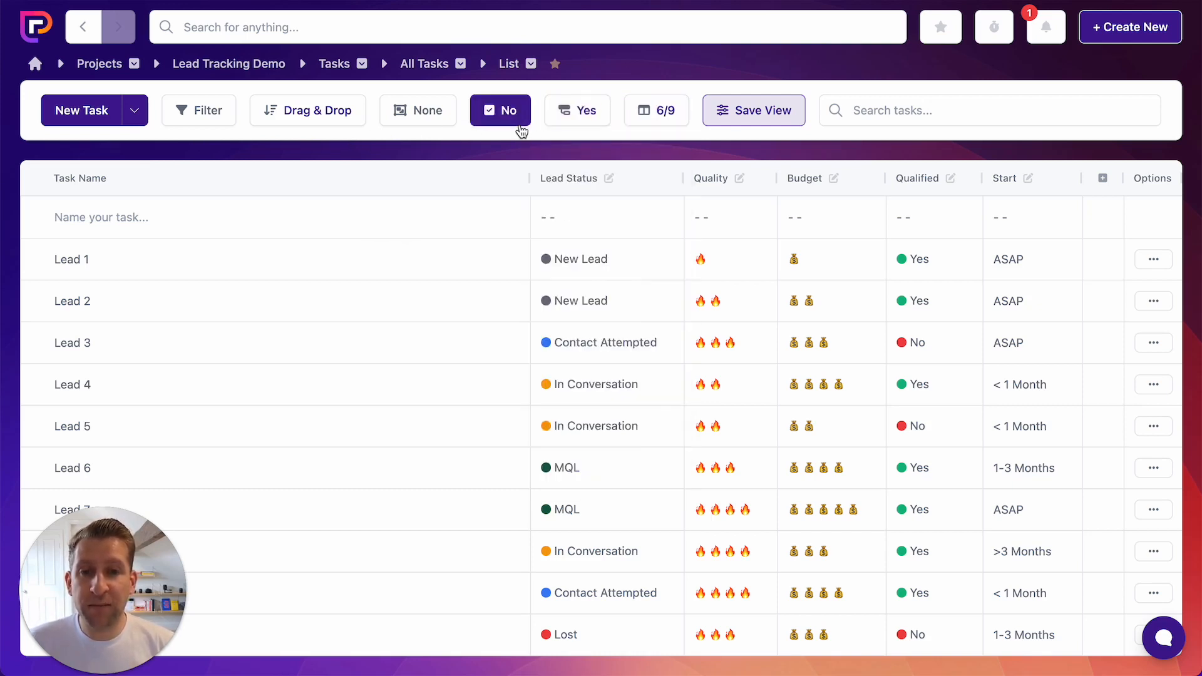
pyautogui.moveTo(569, 123)
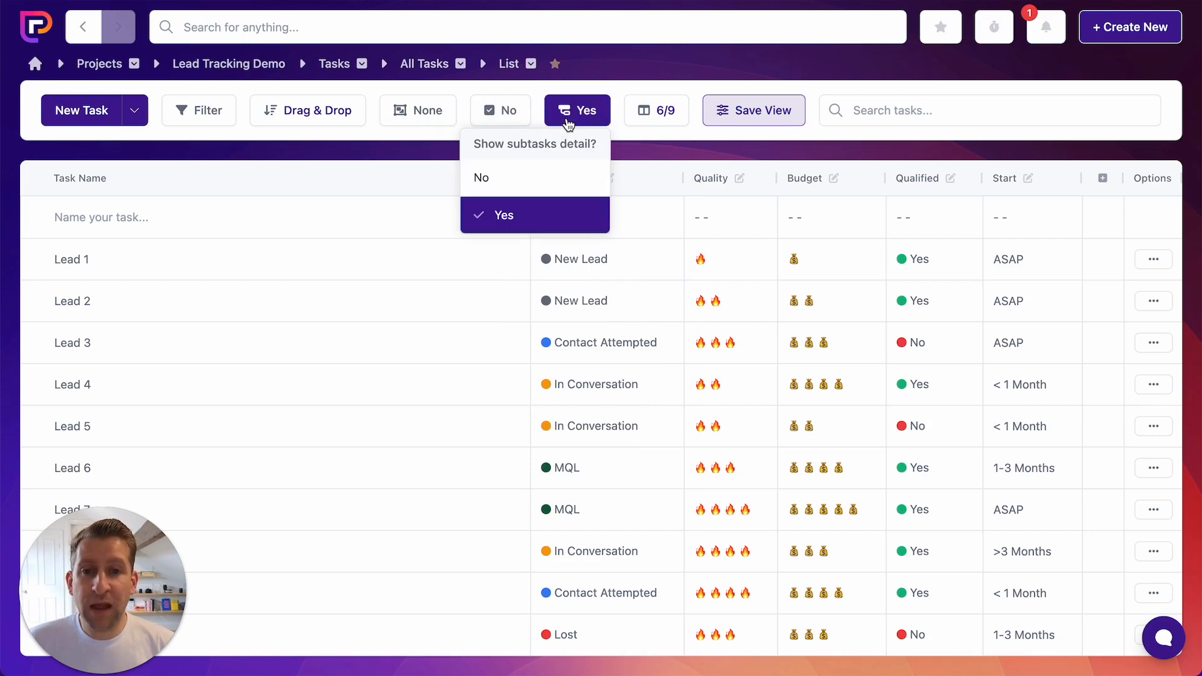
pyautogui.click(549, 181)
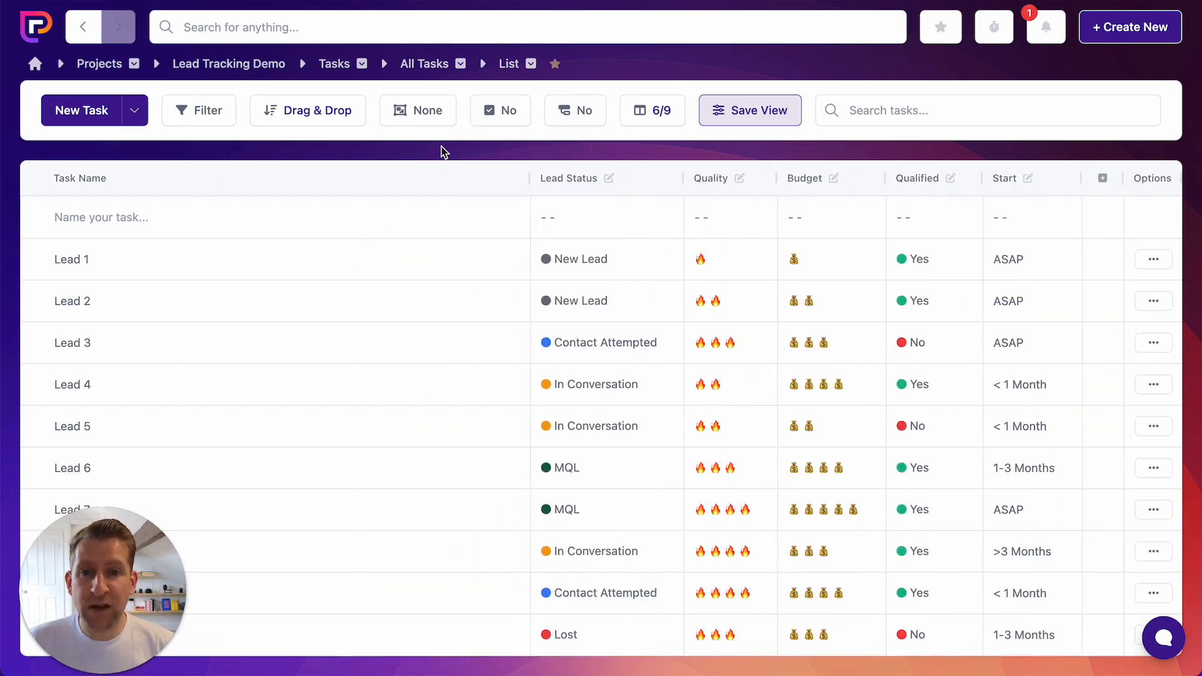
pyautogui.moveTo(504, 122)
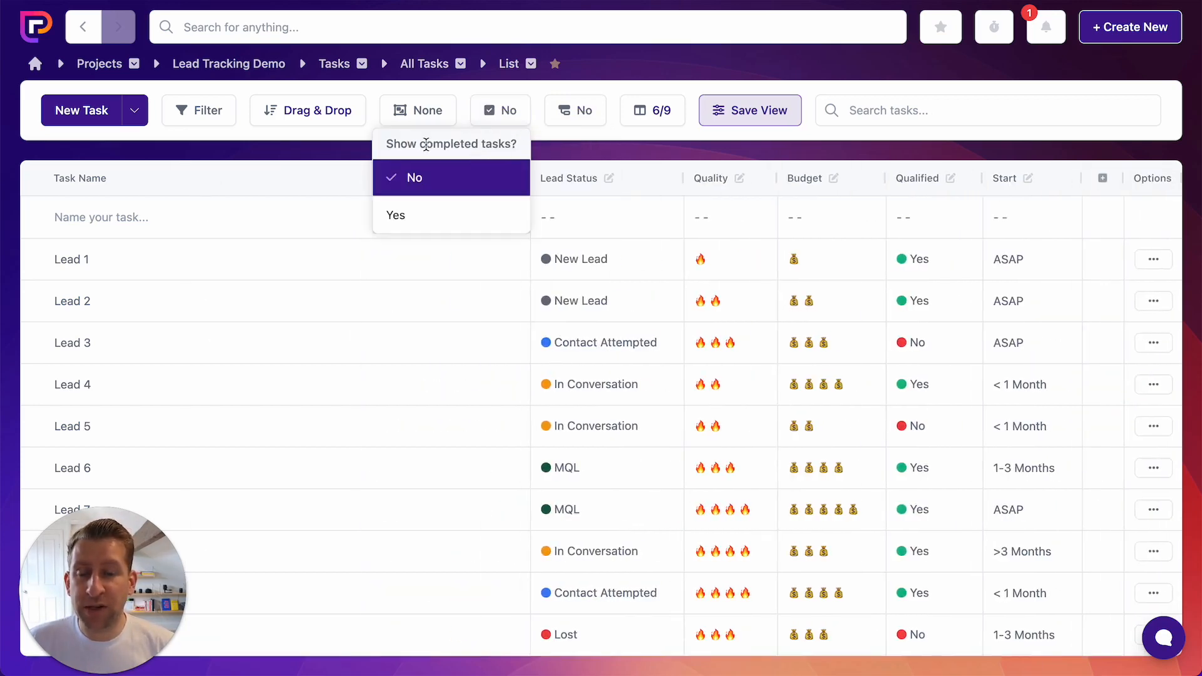
pyautogui.moveTo(422, 125)
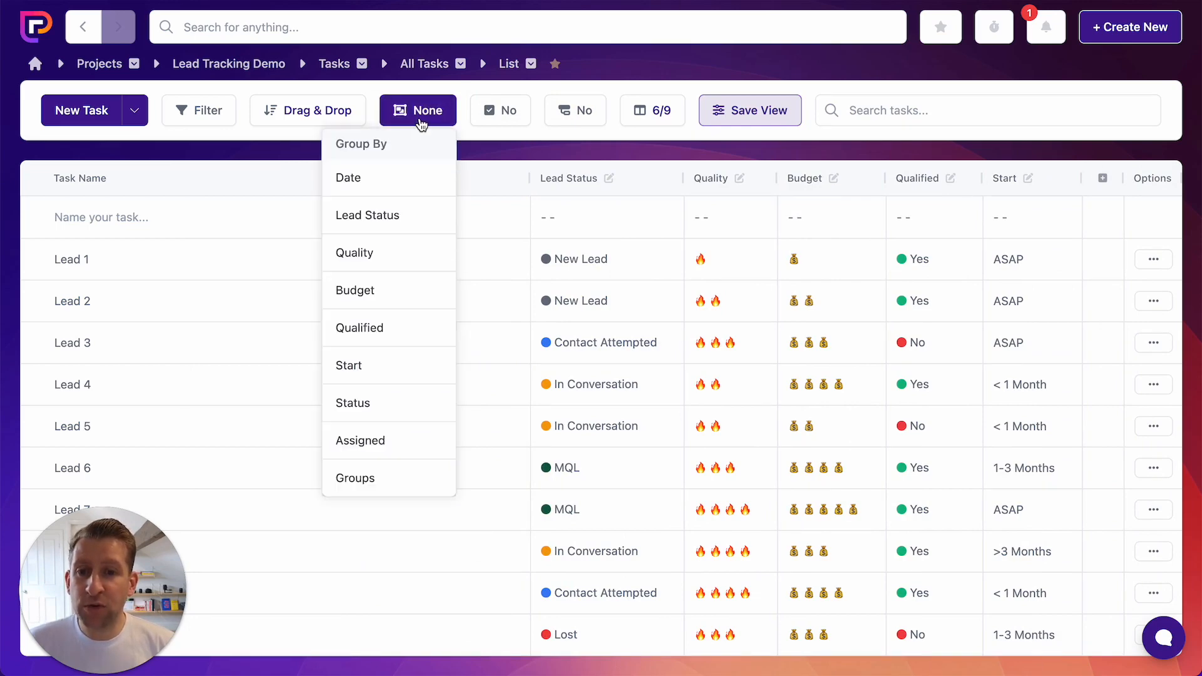
pyautogui.click(401, 216)
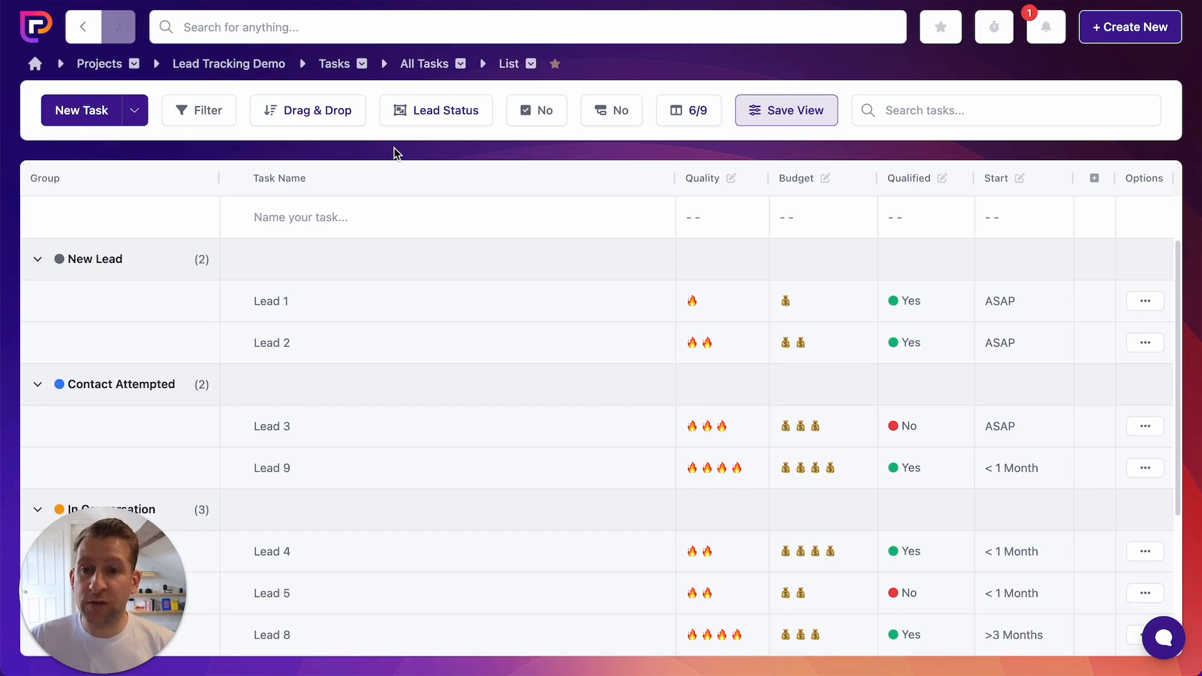
# Collapse the Contact Attempted, In Conversation, MQL and Lost groups, leaving the New Lead group expanded.
pyautogui.moveTo(343, 128)
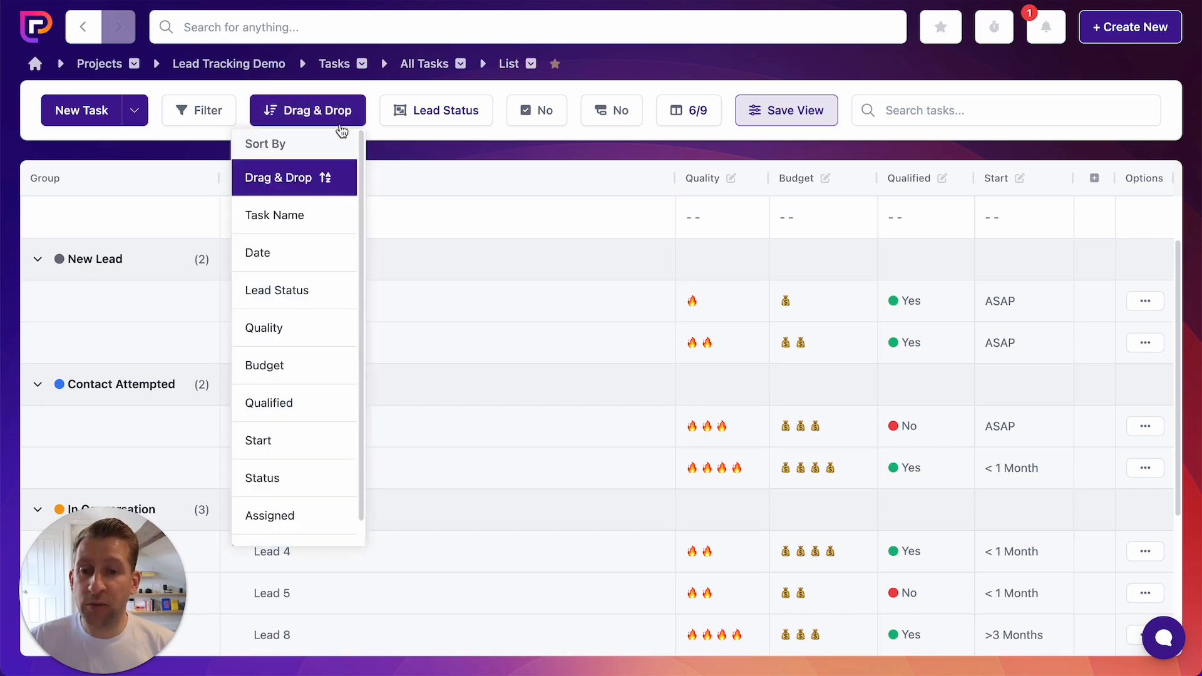
pyautogui.click(36, 261)
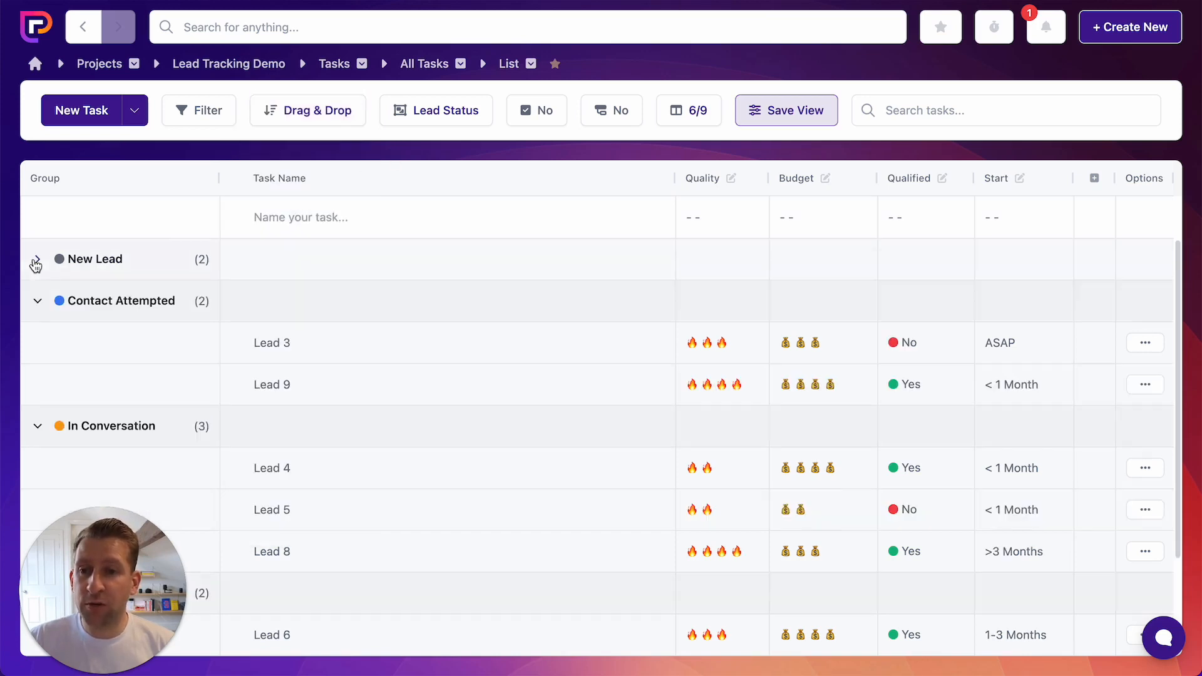
pyautogui.click(38, 301)
pyautogui.click(38, 260)
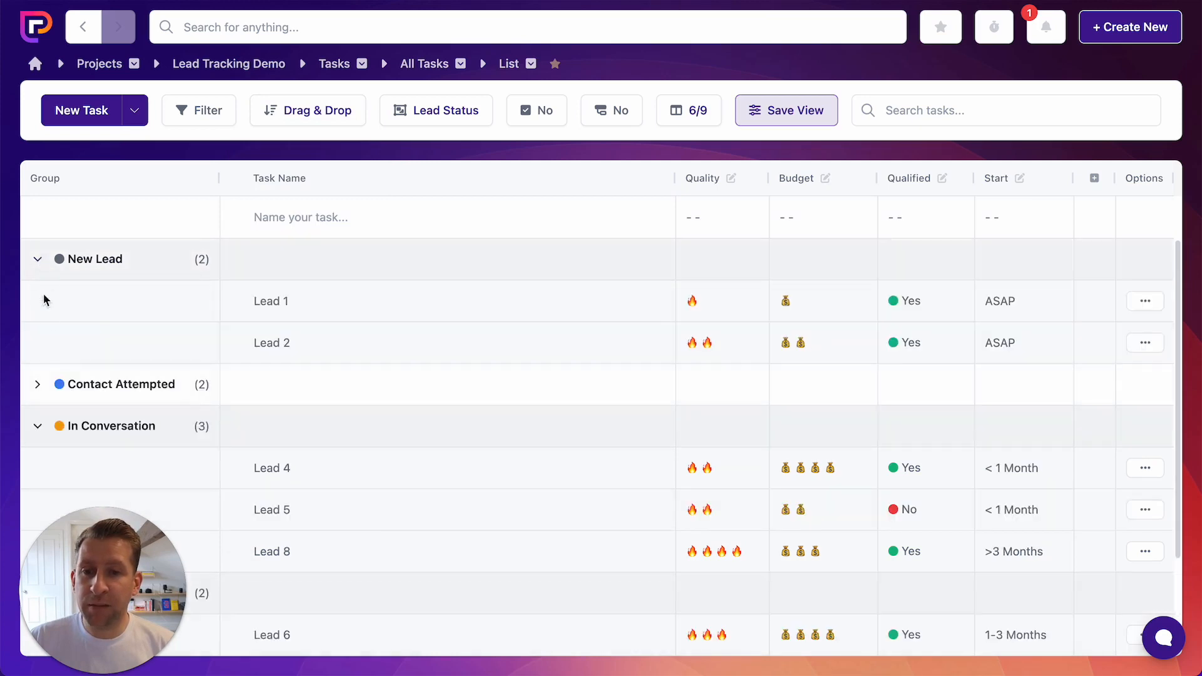
pyautogui.click(40, 426)
pyautogui.click(37, 468)
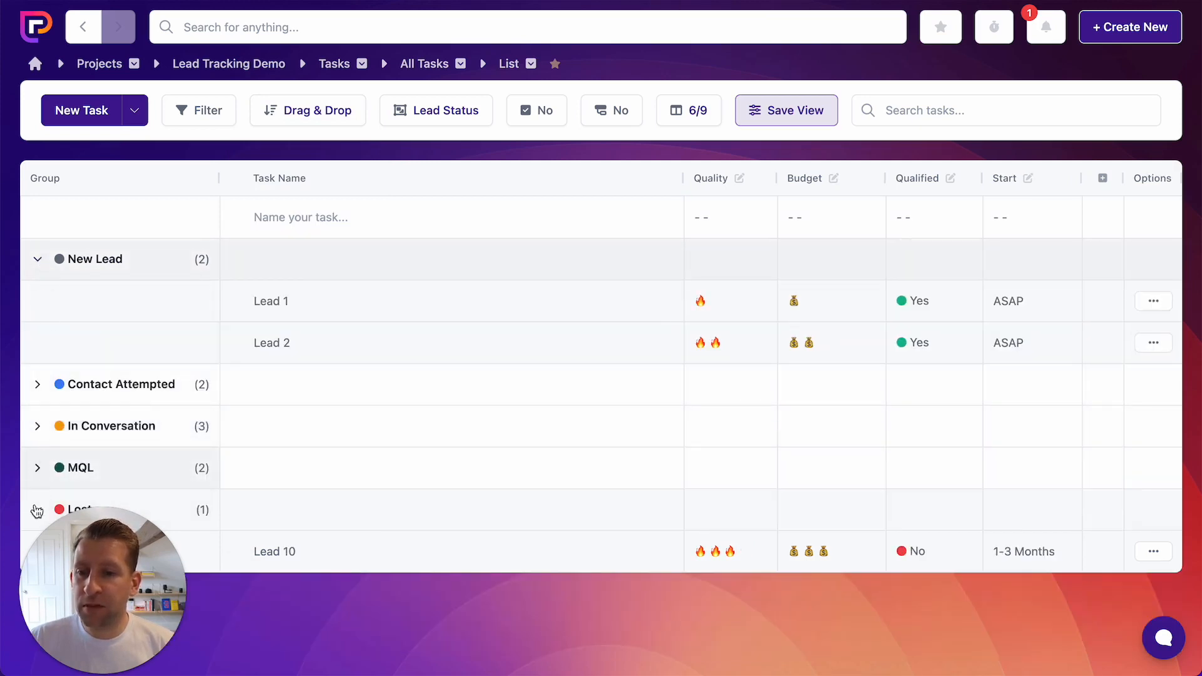
pyautogui.click(37, 510)
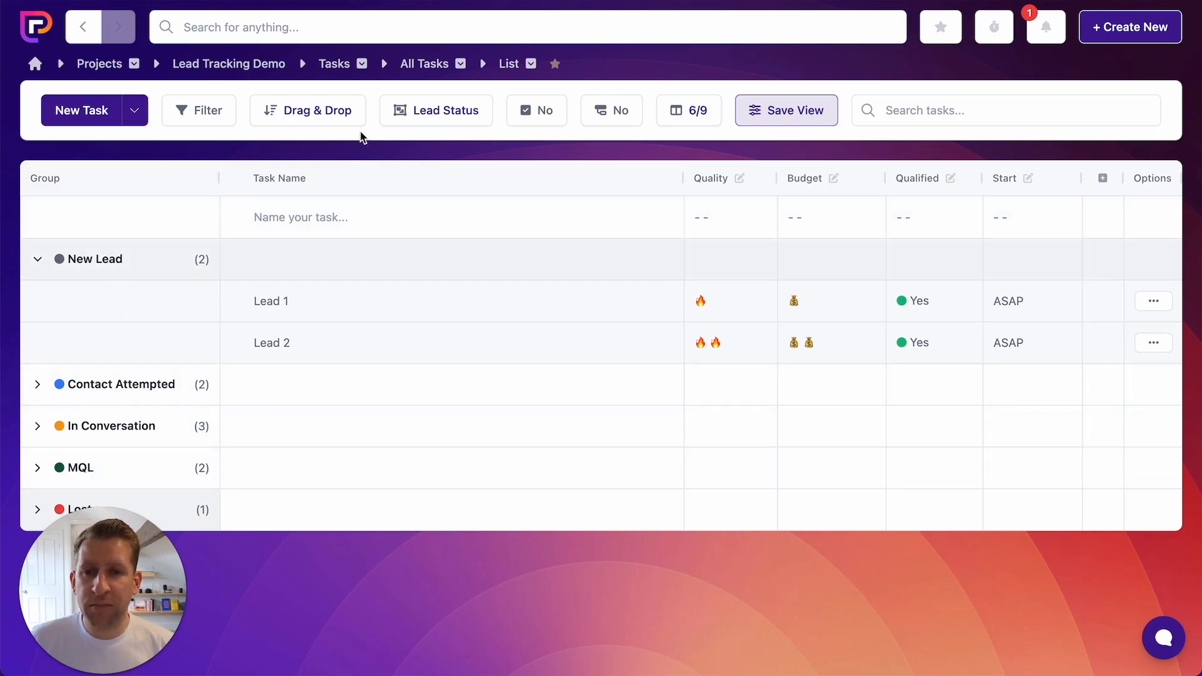
# Sort the task list by Lead Status first and Start second.
pyautogui.click(419, 120)
pyautogui.click(341, 119)
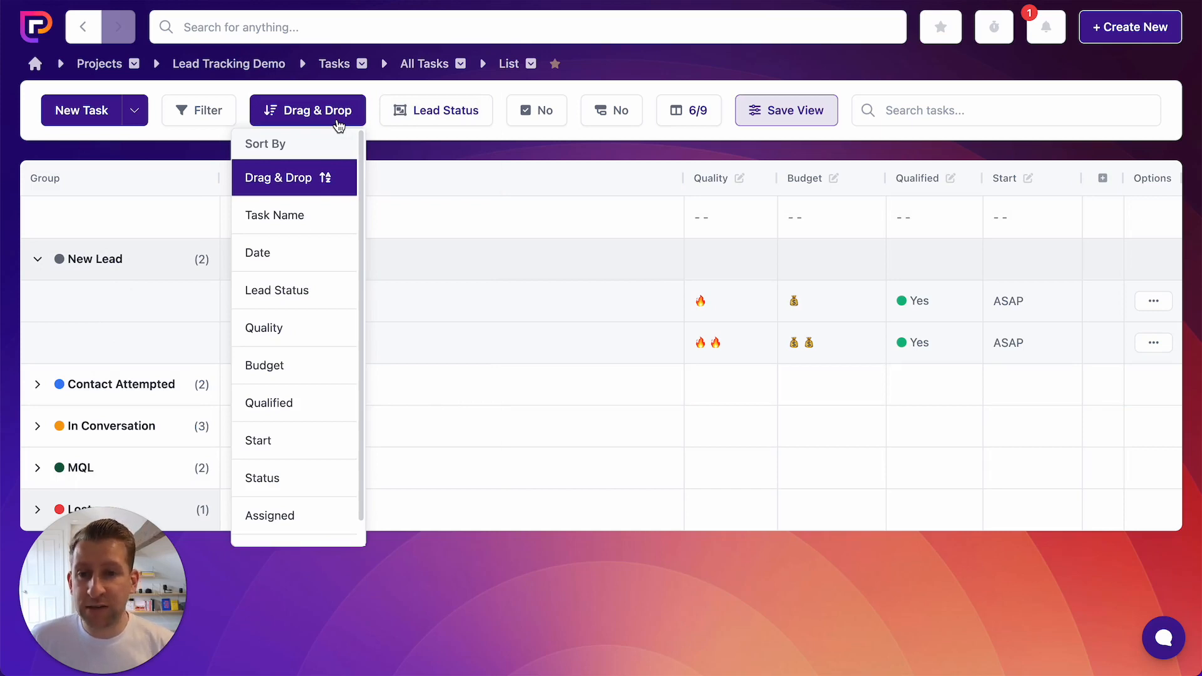
pyautogui.click(307, 296)
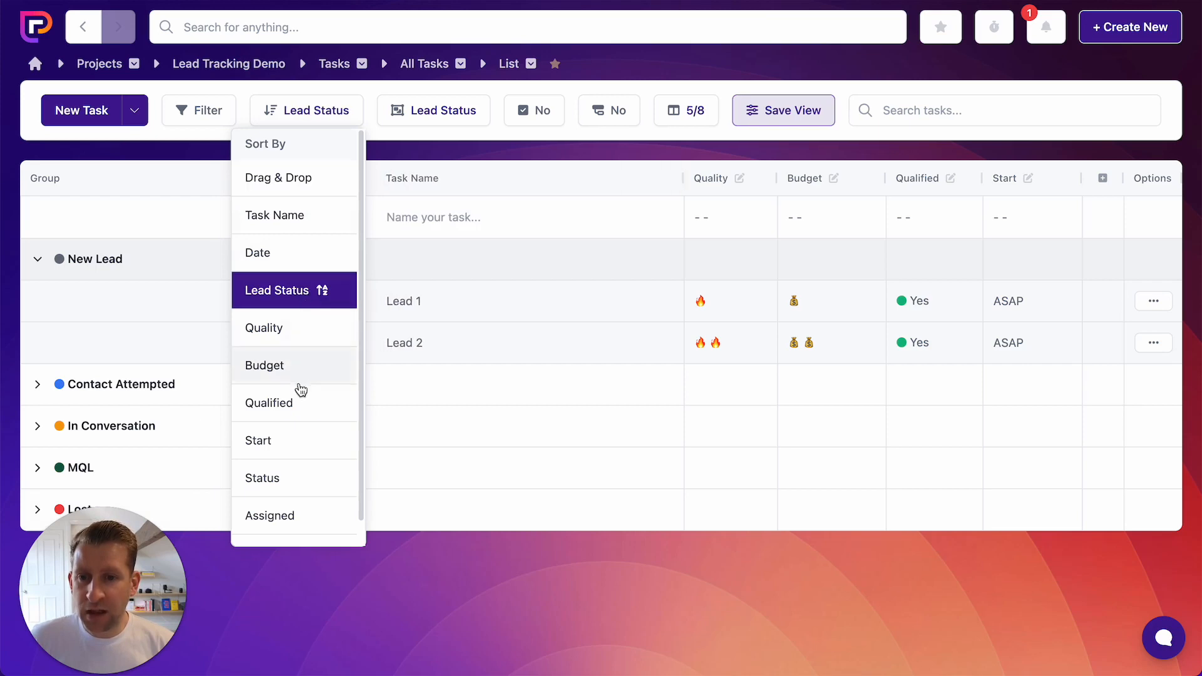
pyautogui.click(280, 445)
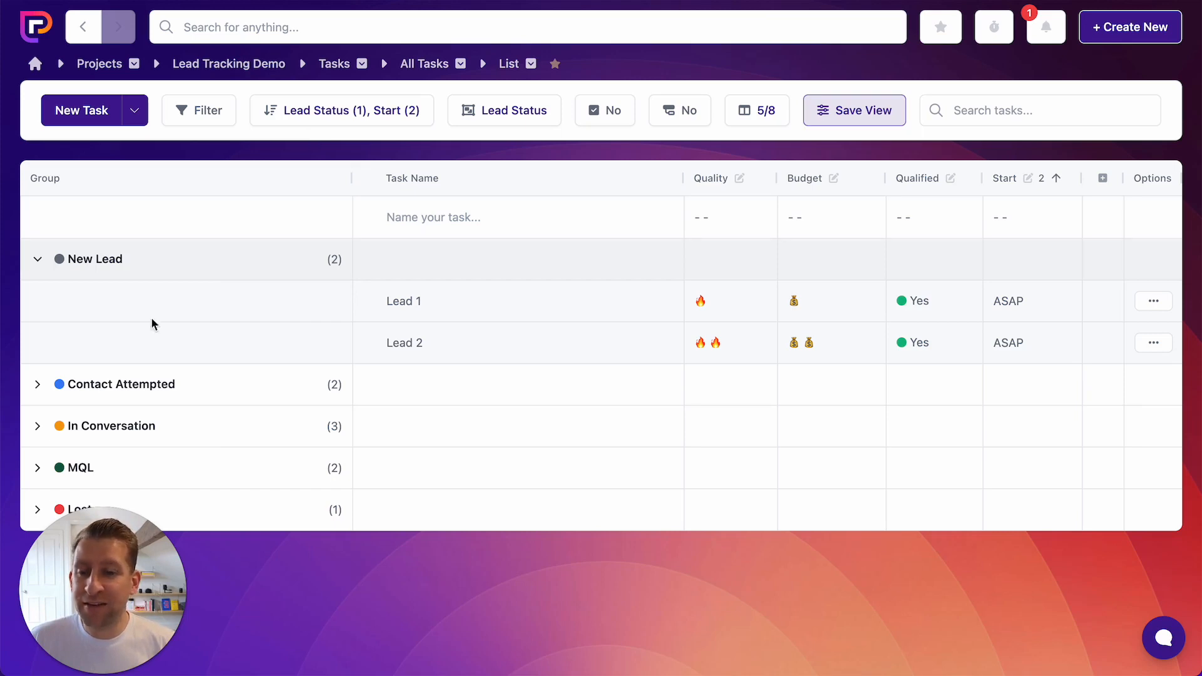
# Expand the MQL, In Conversation and Contact Attempted groups.
pyautogui.click(38, 471)
pyautogui.click(38, 426)
pyautogui.click(38, 384)
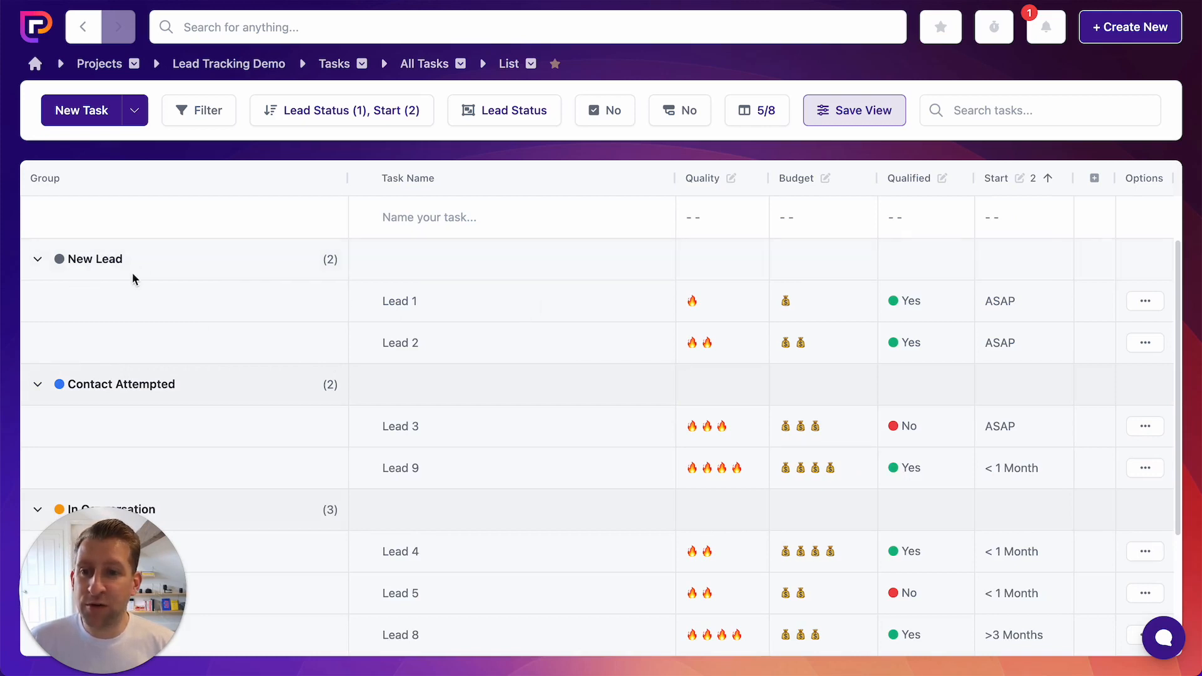
# Change the Lead Status of Lead 5 to MQL in its task details and close them.
pyautogui.scroll(-2, 182, 512)
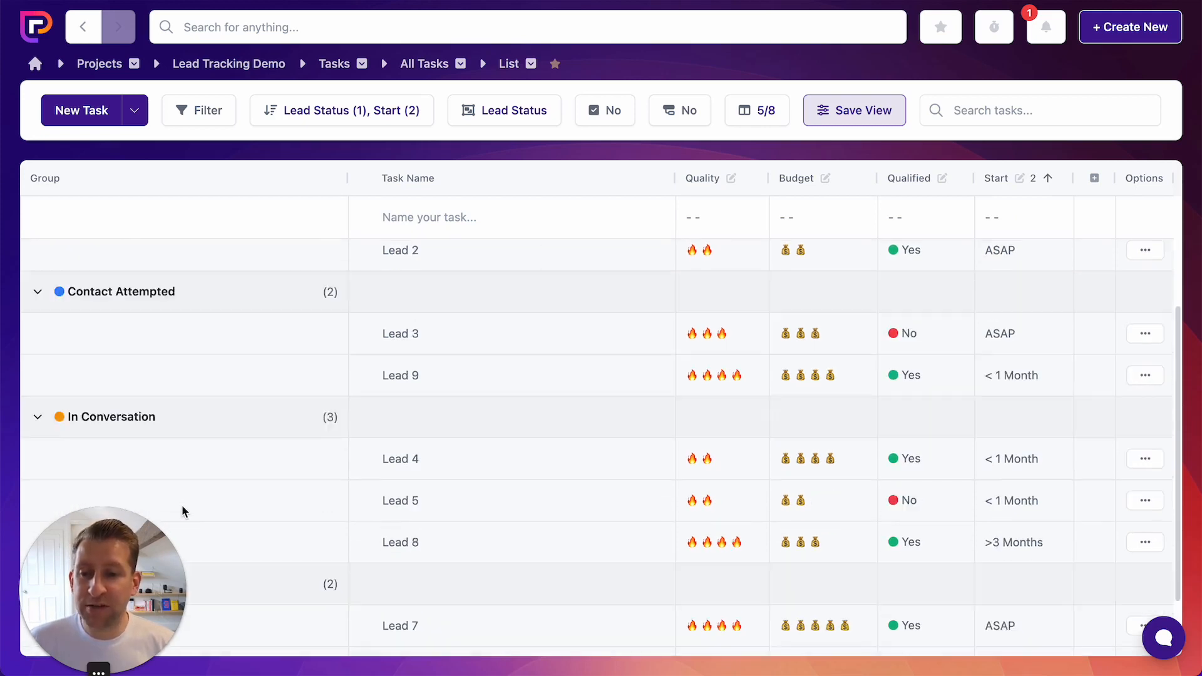
pyautogui.scroll(-2, 183, 512)
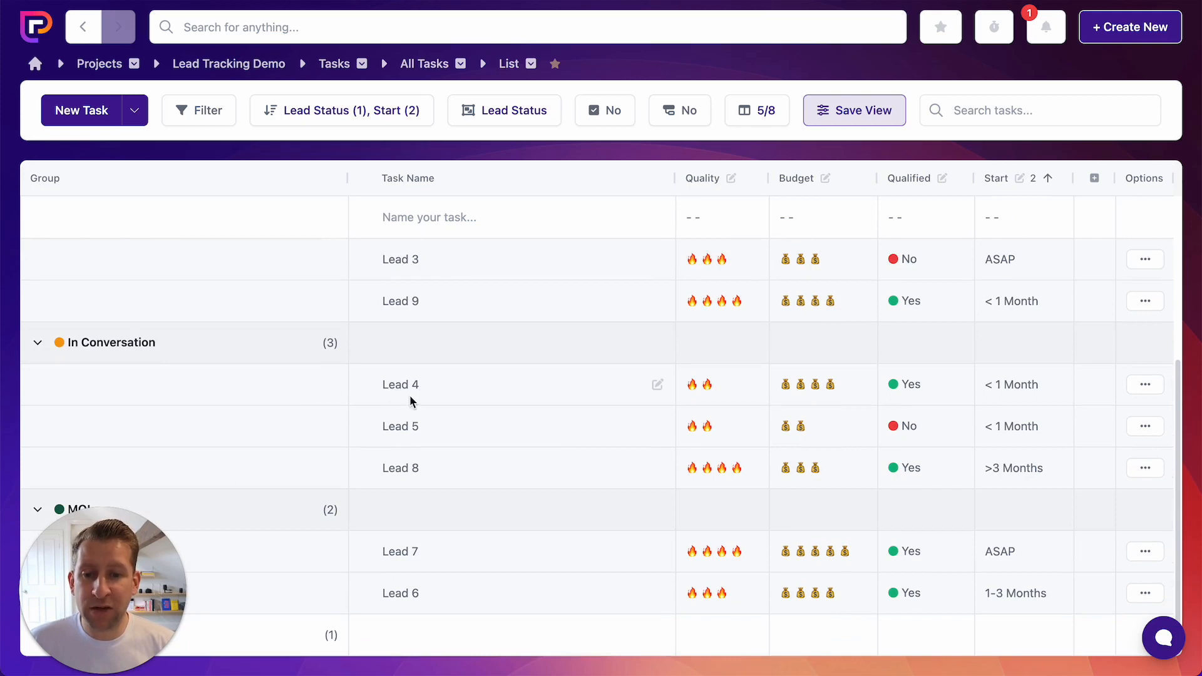
pyautogui.click(405, 429)
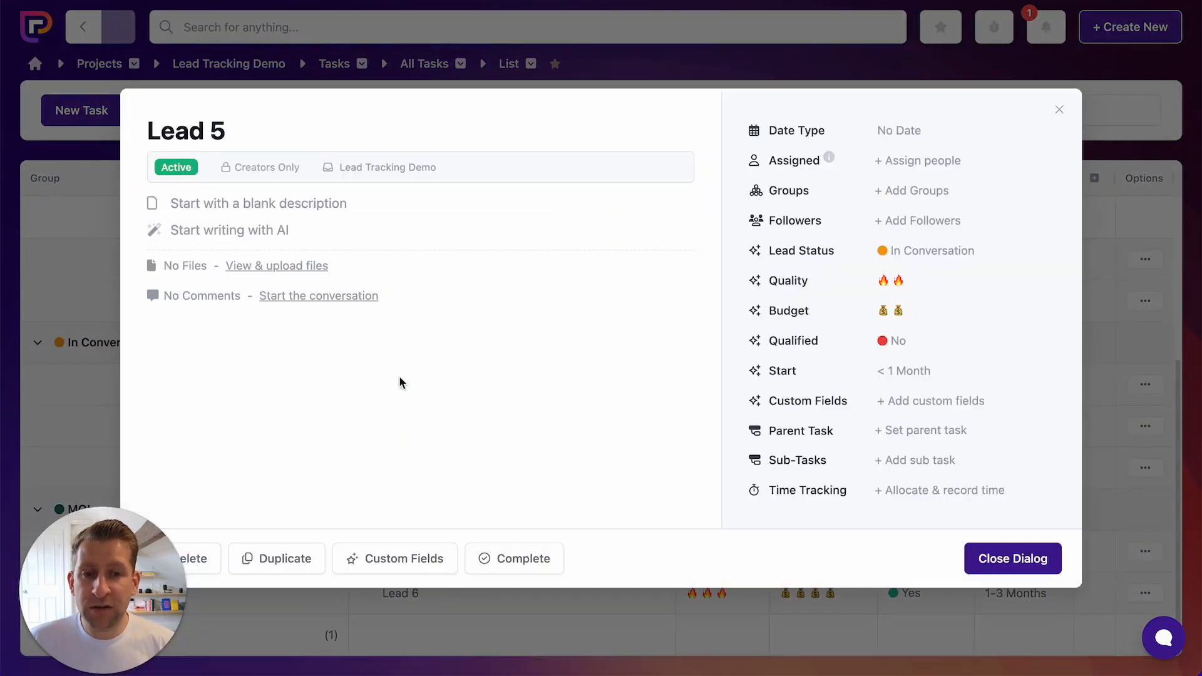
pyautogui.click(914, 251)
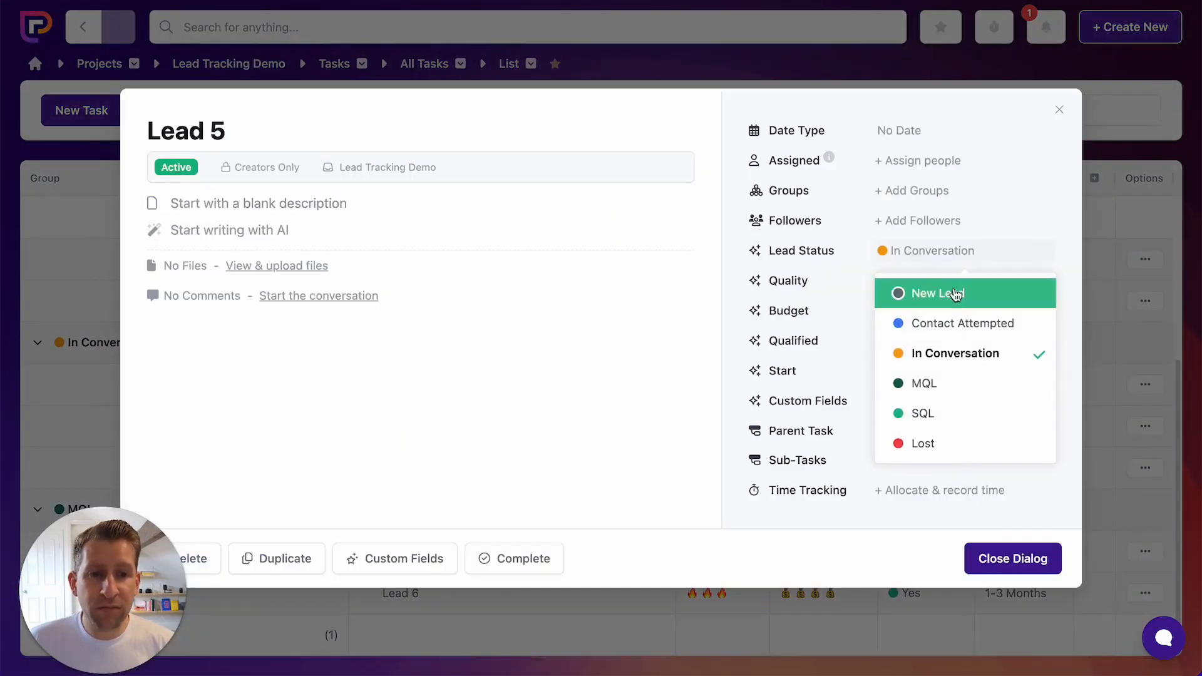
pyautogui.click(946, 387)
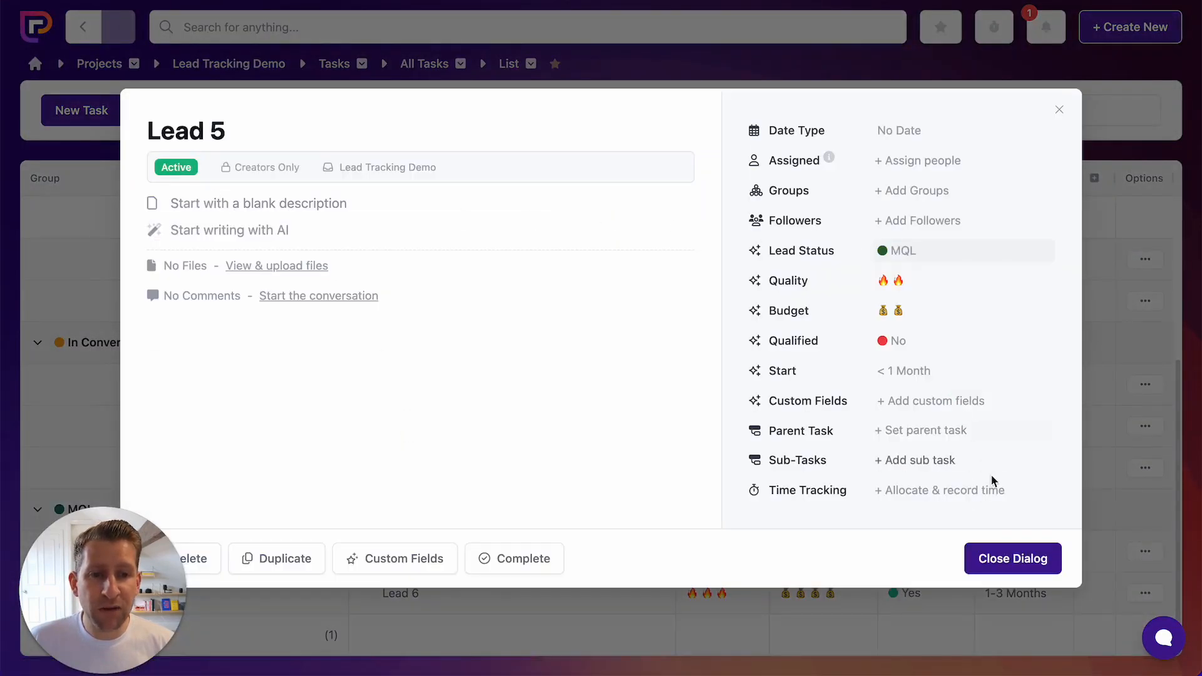
pyautogui.click(1019, 559)
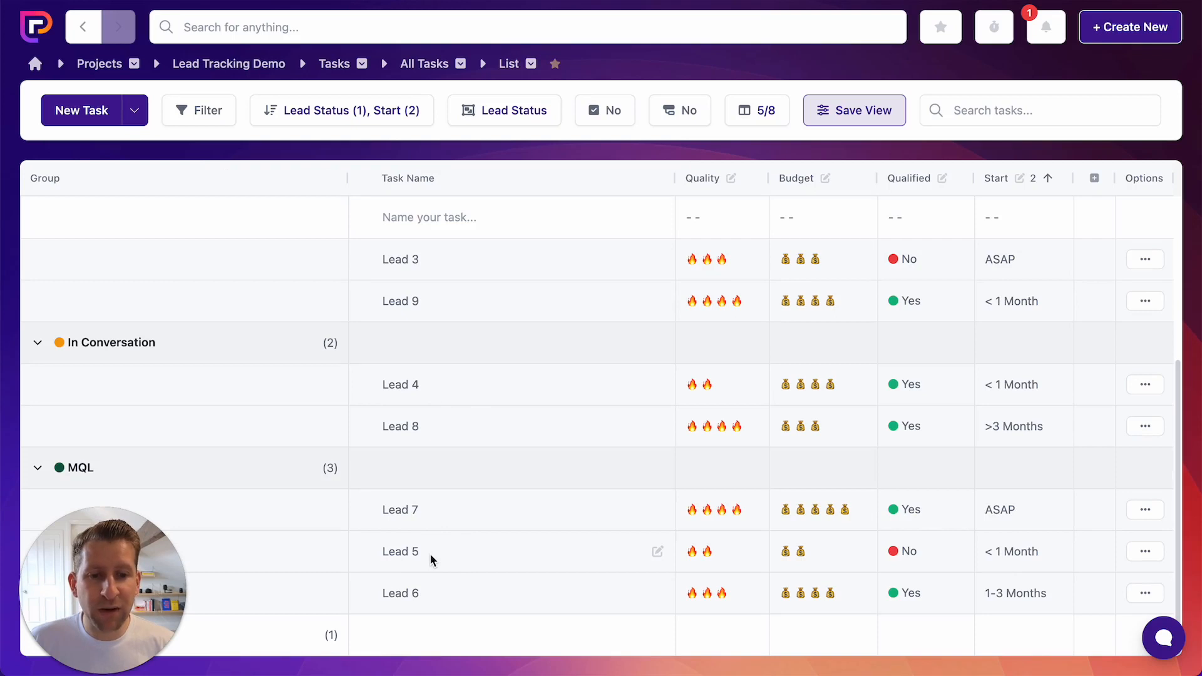
# Set the Budget of Lead 5 to four money bags and its Qualified field to Yes.
pyautogui.click(817, 554)
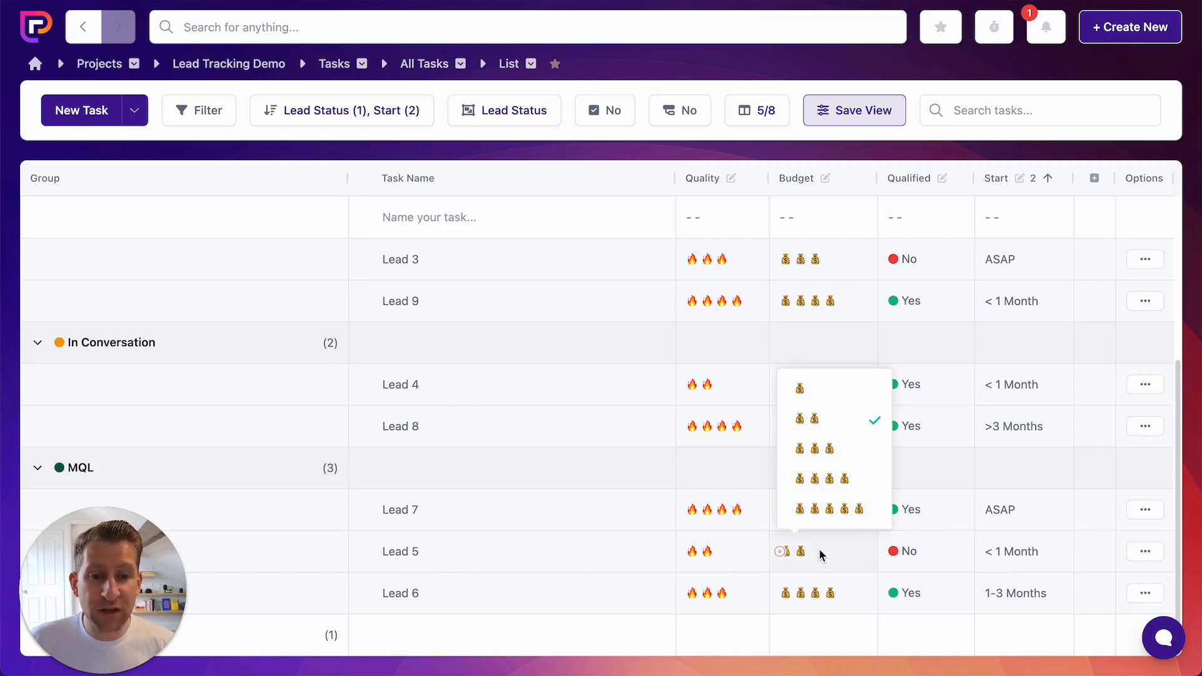
pyautogui.click(844, 480)
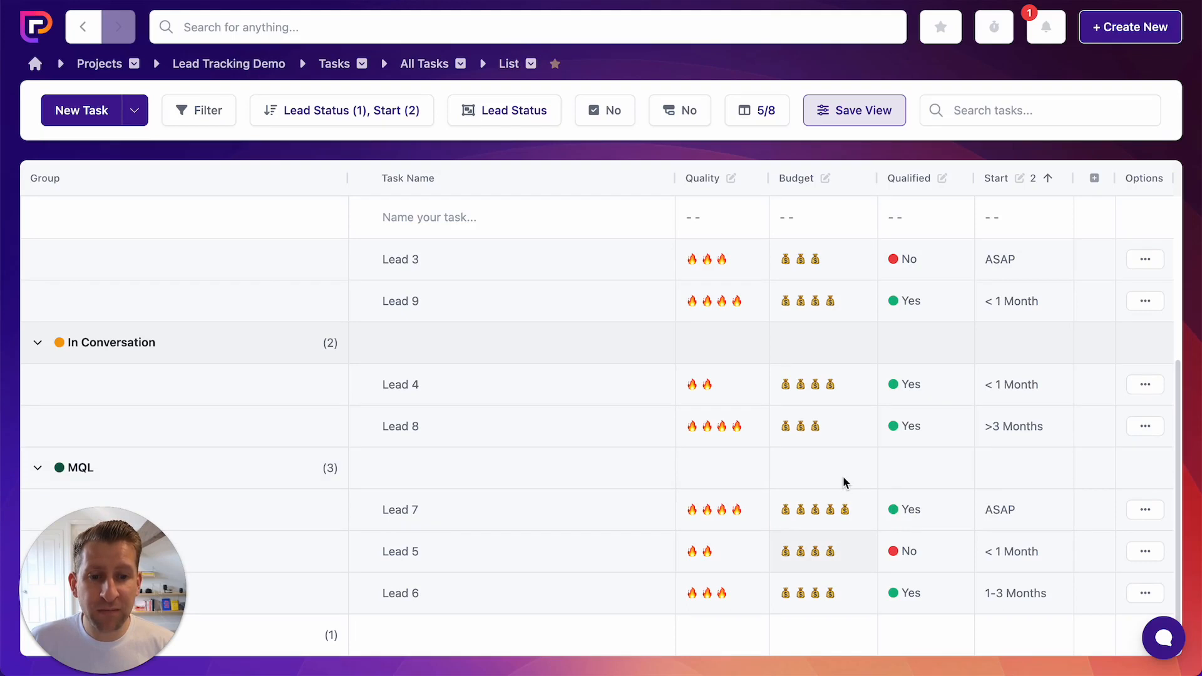
pyautogui.click(915, 559)
pyautogui.click(938, 598)
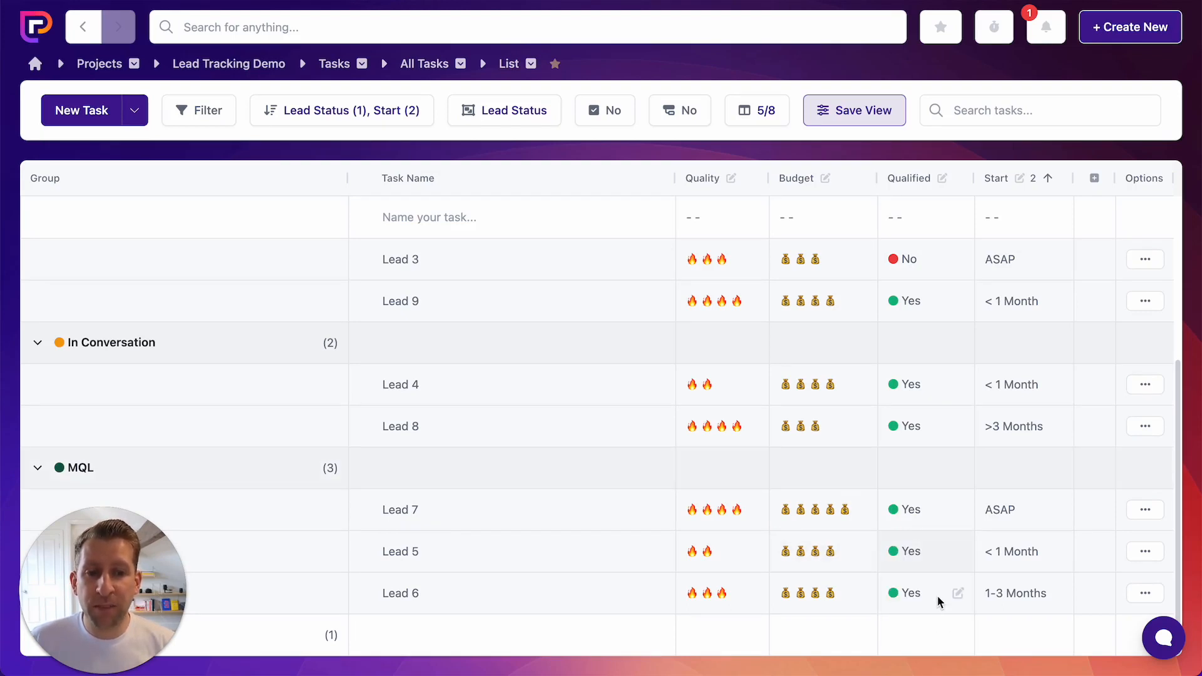
# Filter the task list to leads whose Qualified field is Yes.
pyautogui.scroll(3, 937, 595)
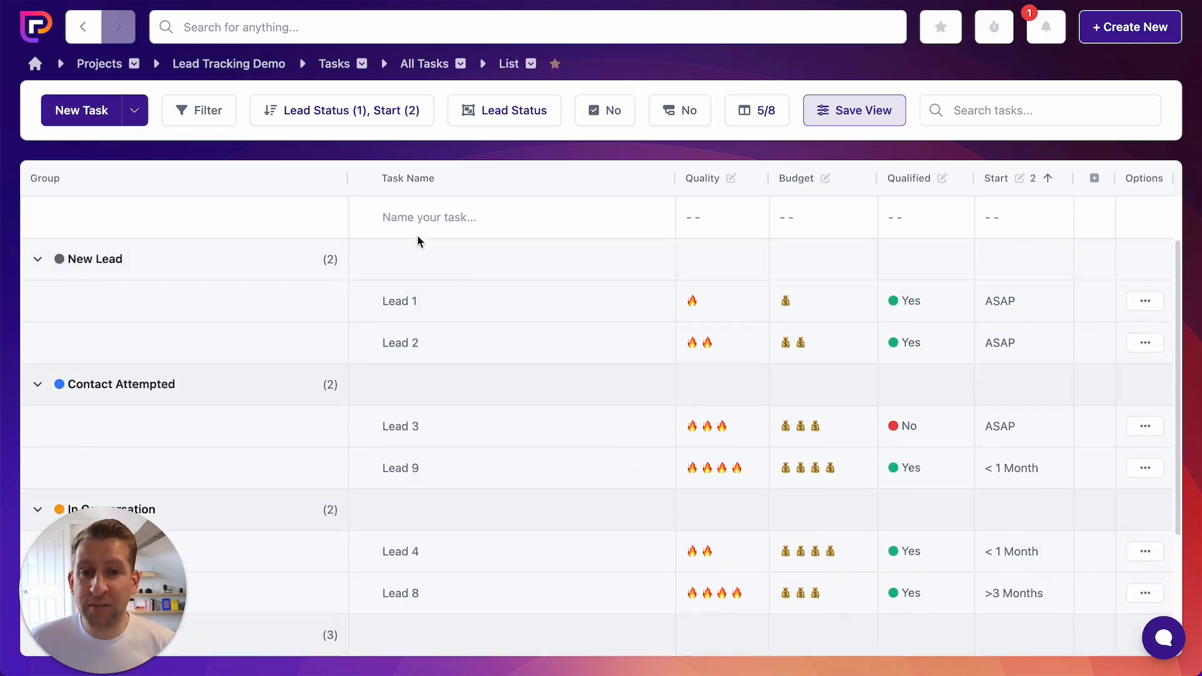
pyautogui.click(210, 116)
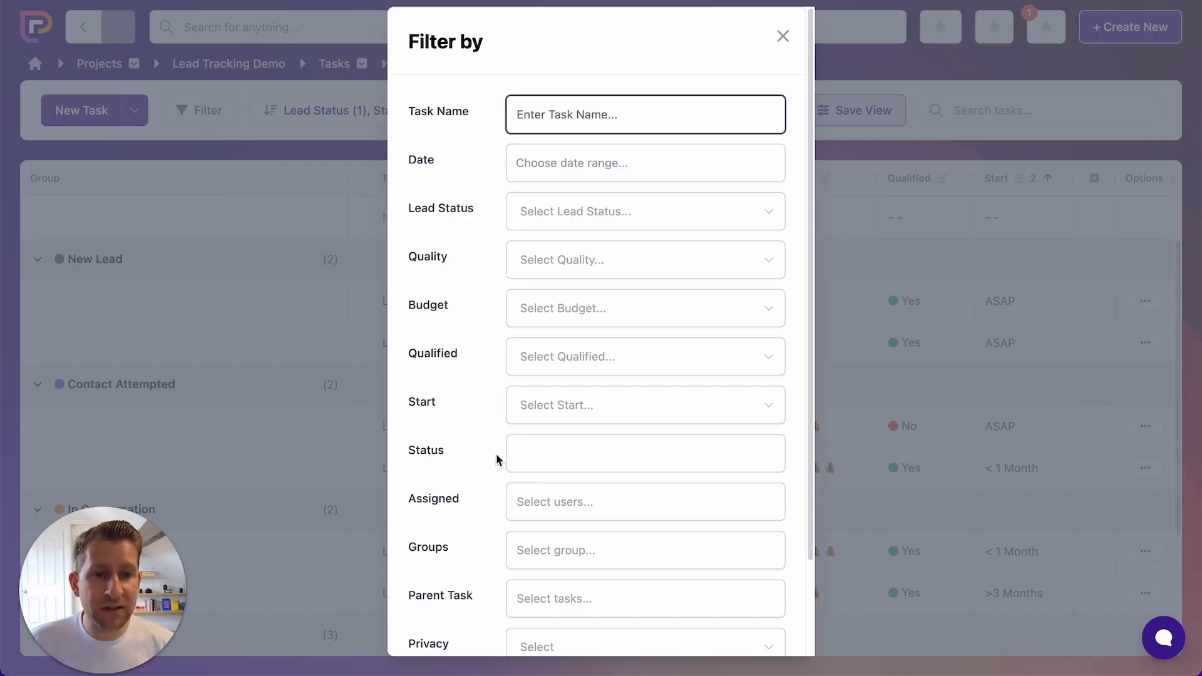
pyautogui.click(570, 366)
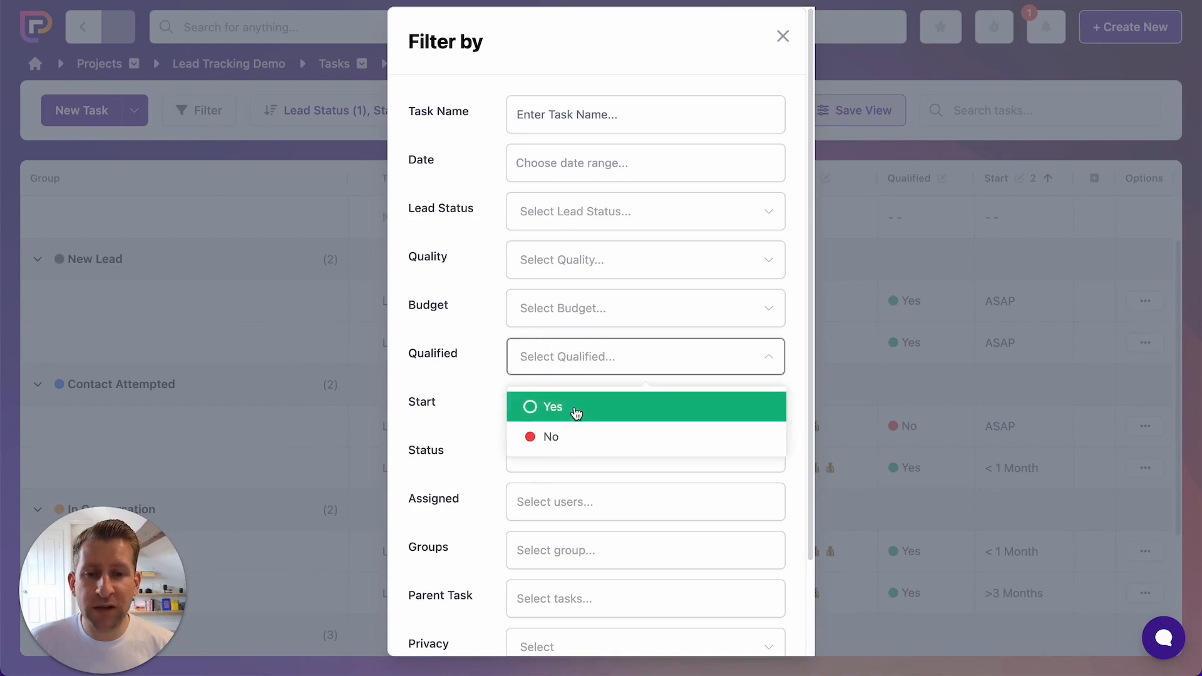
pyautogui.click(574, 411)
pyautogui.scroll(-3, 570, 455)
pyautogui.click(755, 626)
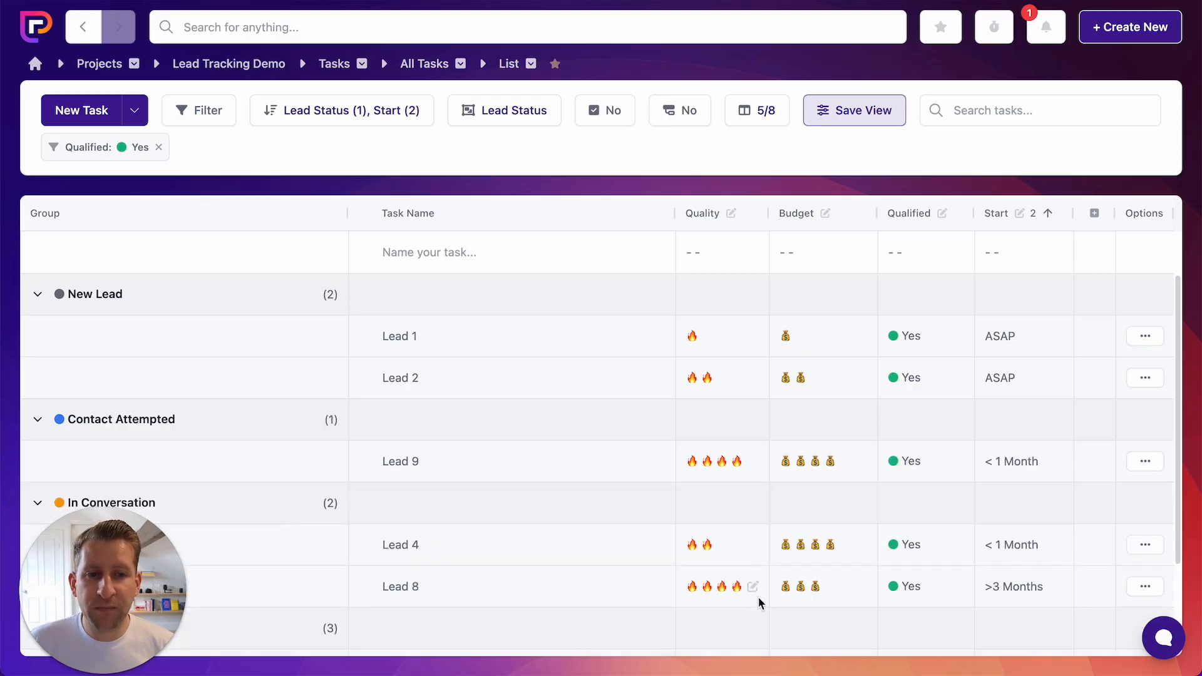
# Look through the filtered leads and remove the Qualified filter.
pyautogui.scroll(-2, 718, 347)
pyautogui.scroll(2, 716, 351)
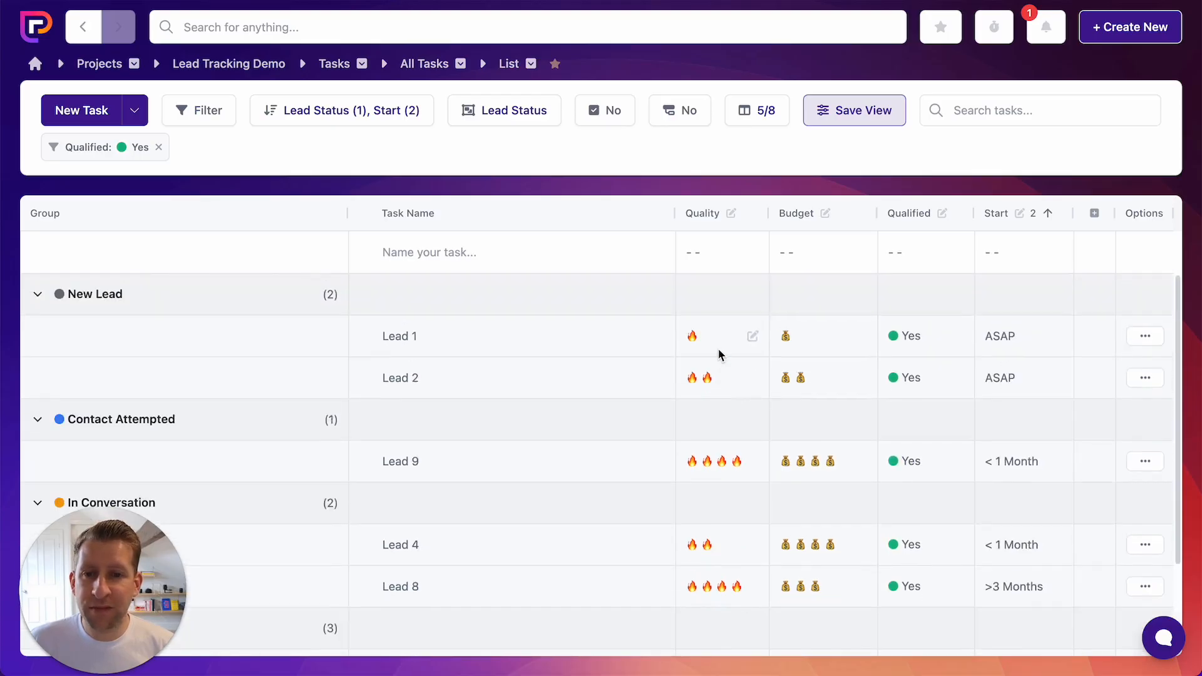
pyautogui.click(158, 148)
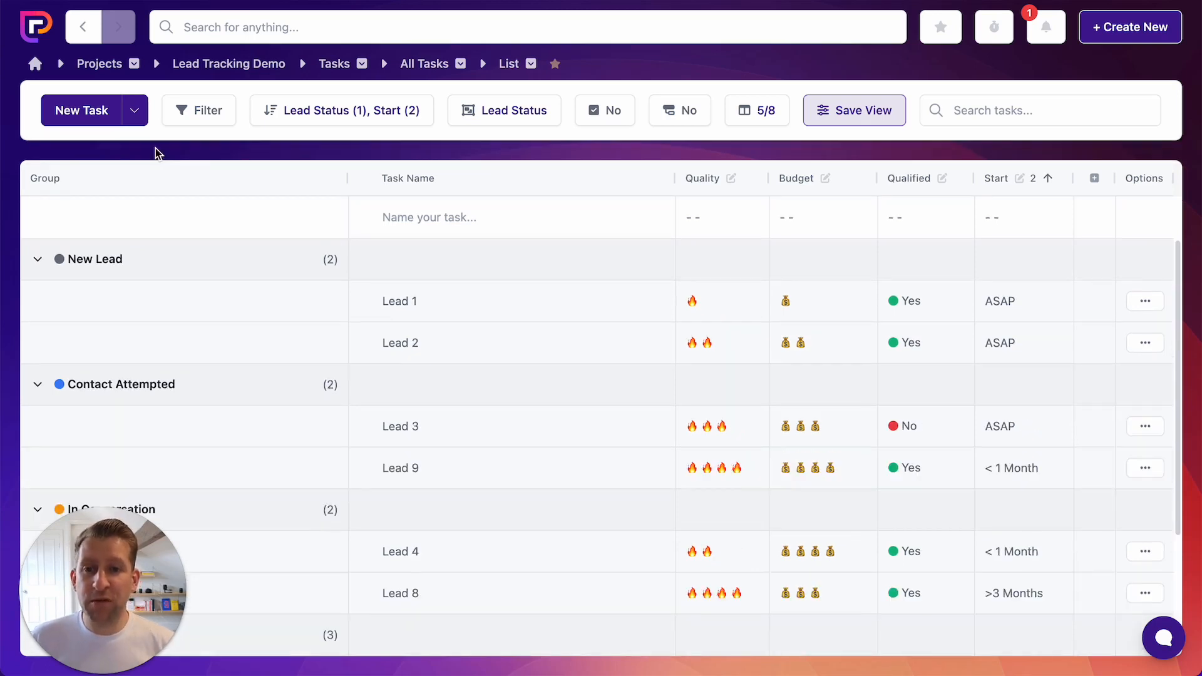
# Save the task list's current sorting, grouping and columns as page settings for All Users in This Project Only.
pyautogui.click(881, 118)
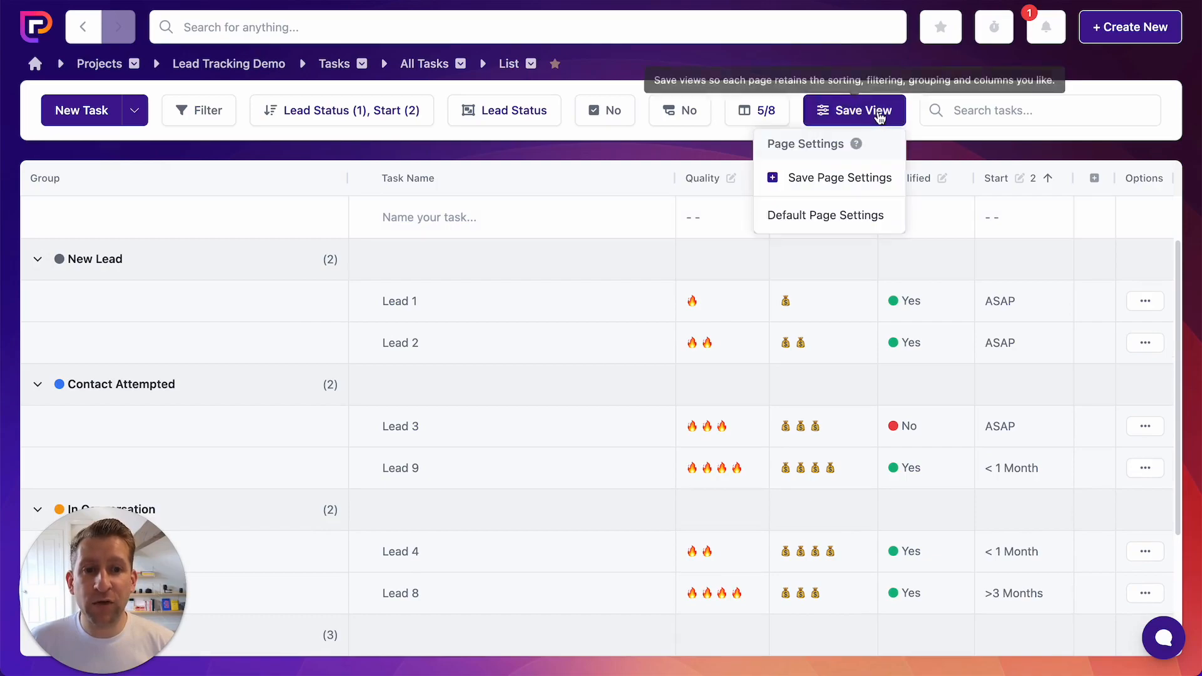
pyautogui.click(838, 178)
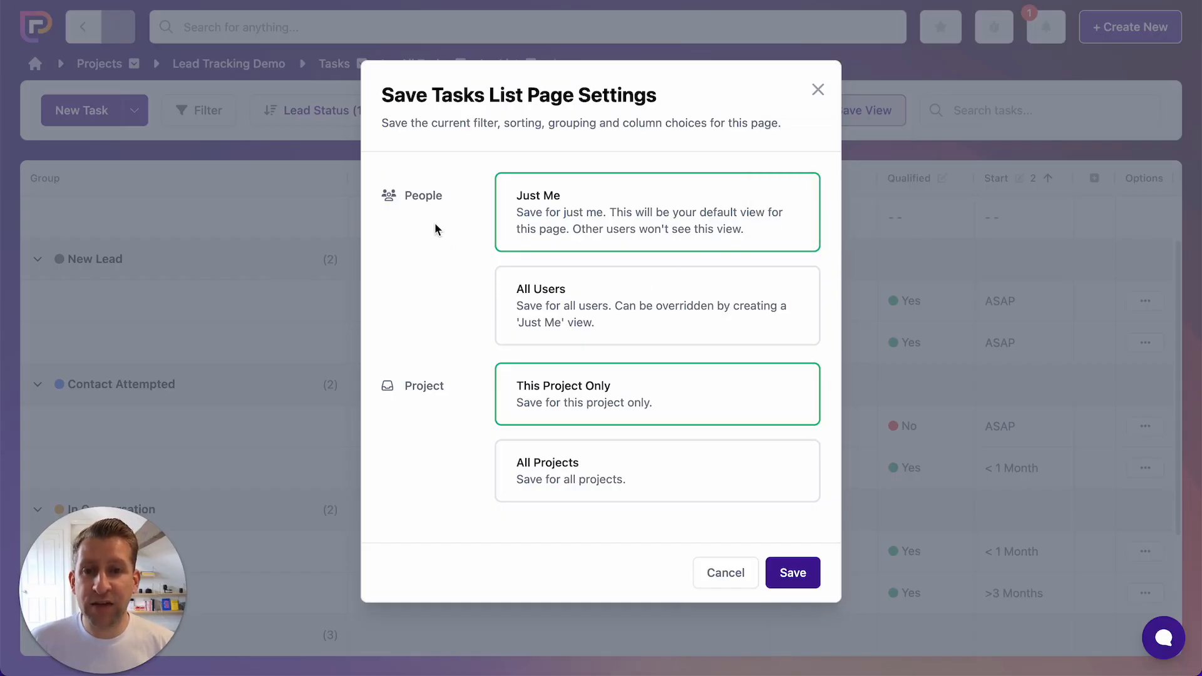
pyautogui.click(554, 317)
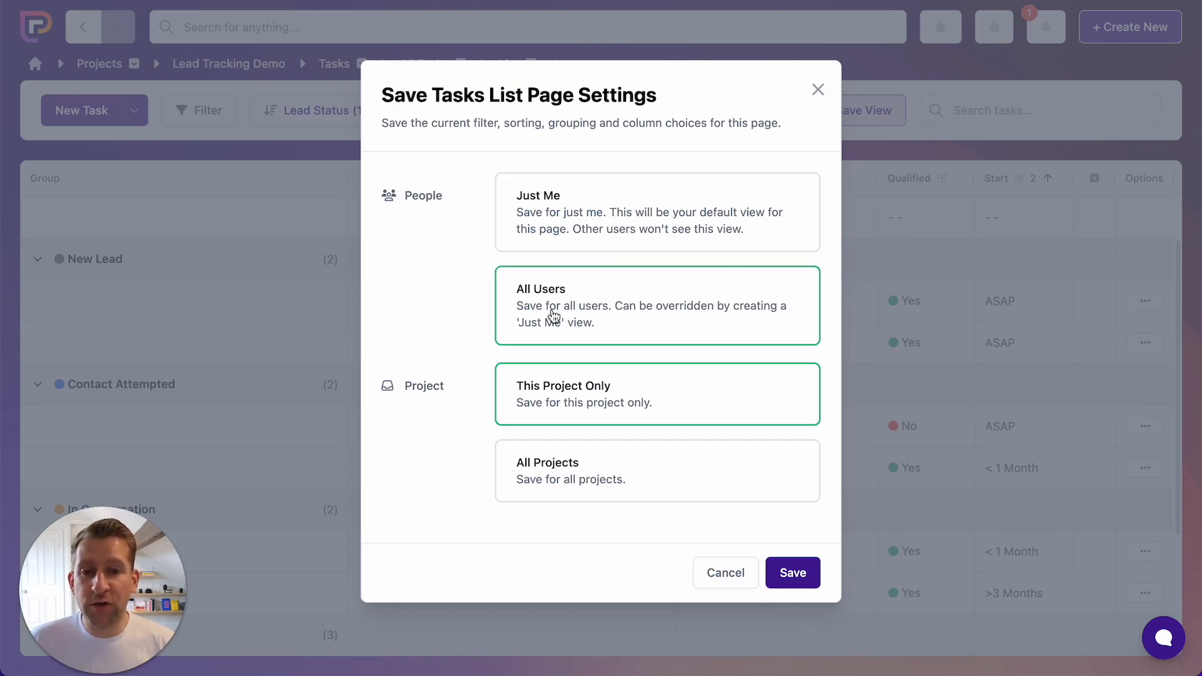
pyautogui.click(791, 579)
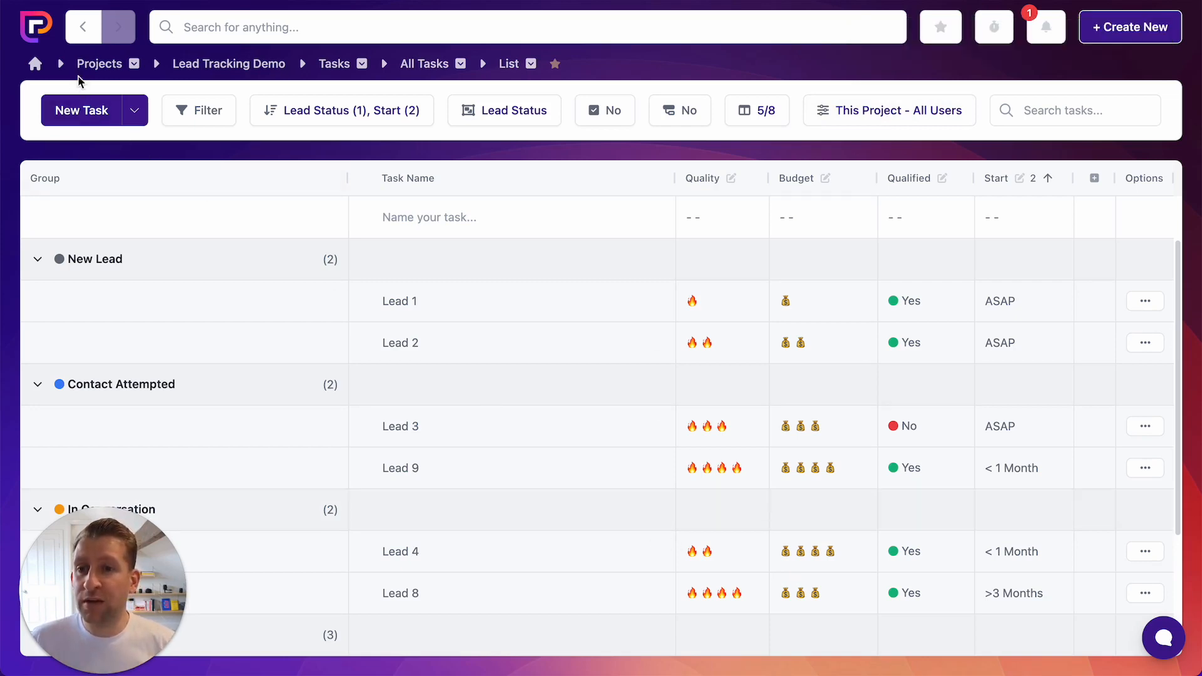
# Return to the home page, reopen the Lead Tracking Demo project from the project list, and open its task list.
pyautogui.click(34, 65)
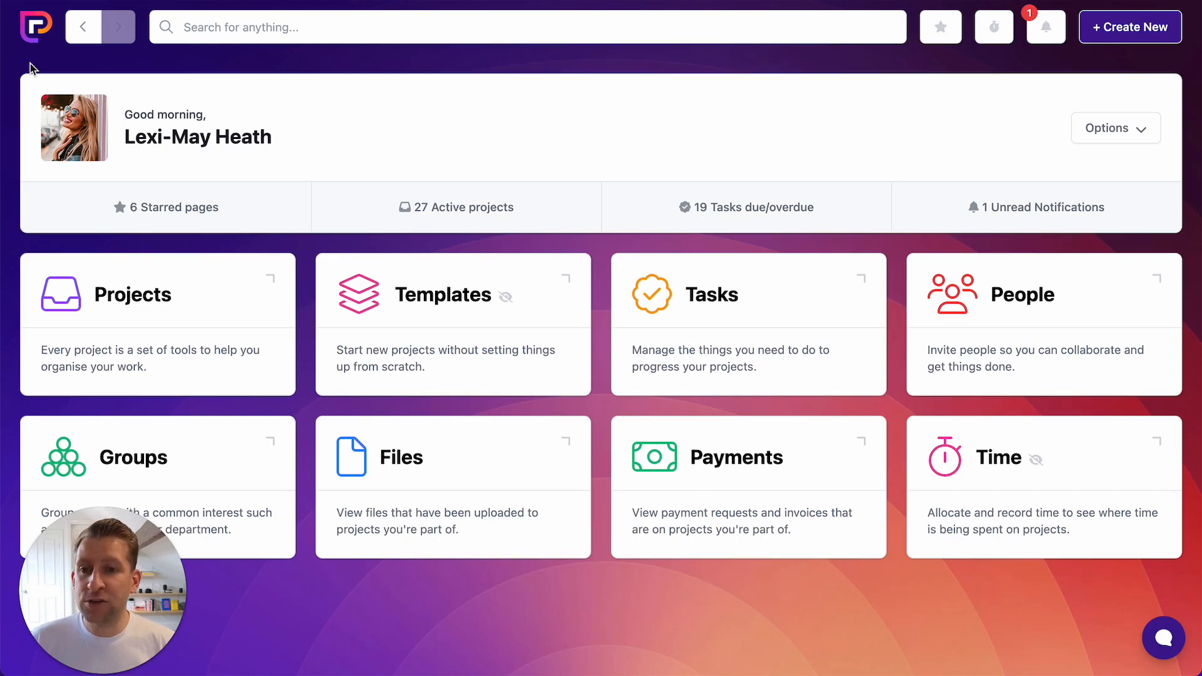
pyautogui.click(199, 308)
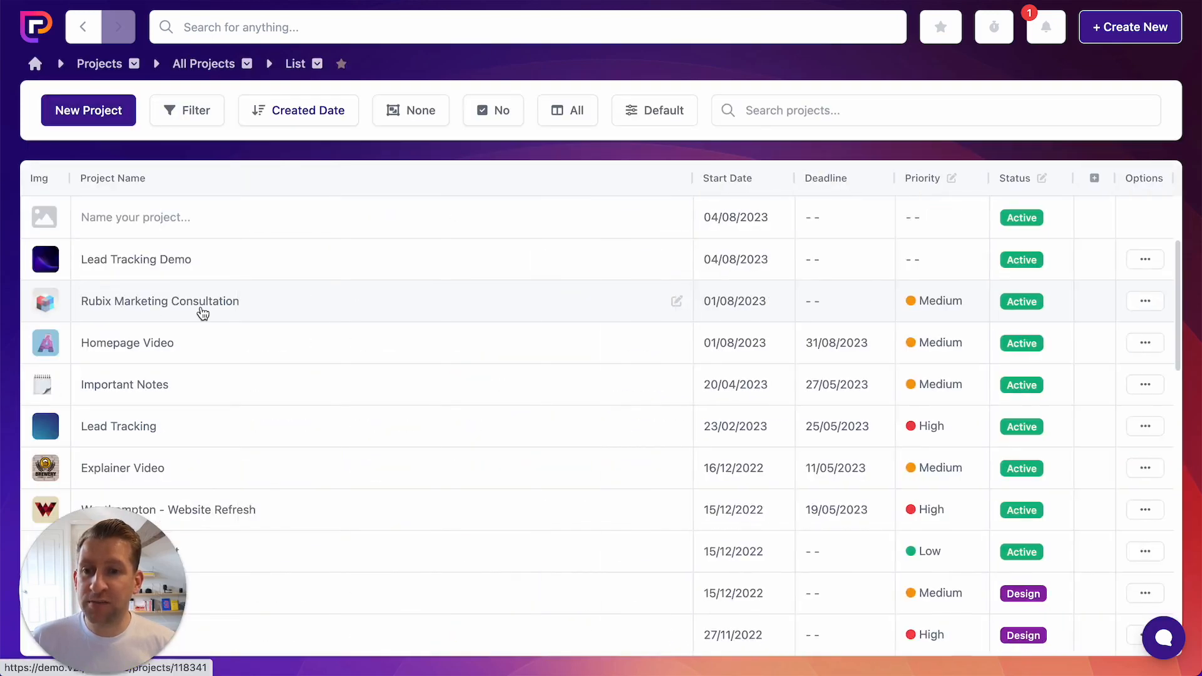
pyautogui.click(157, 266)
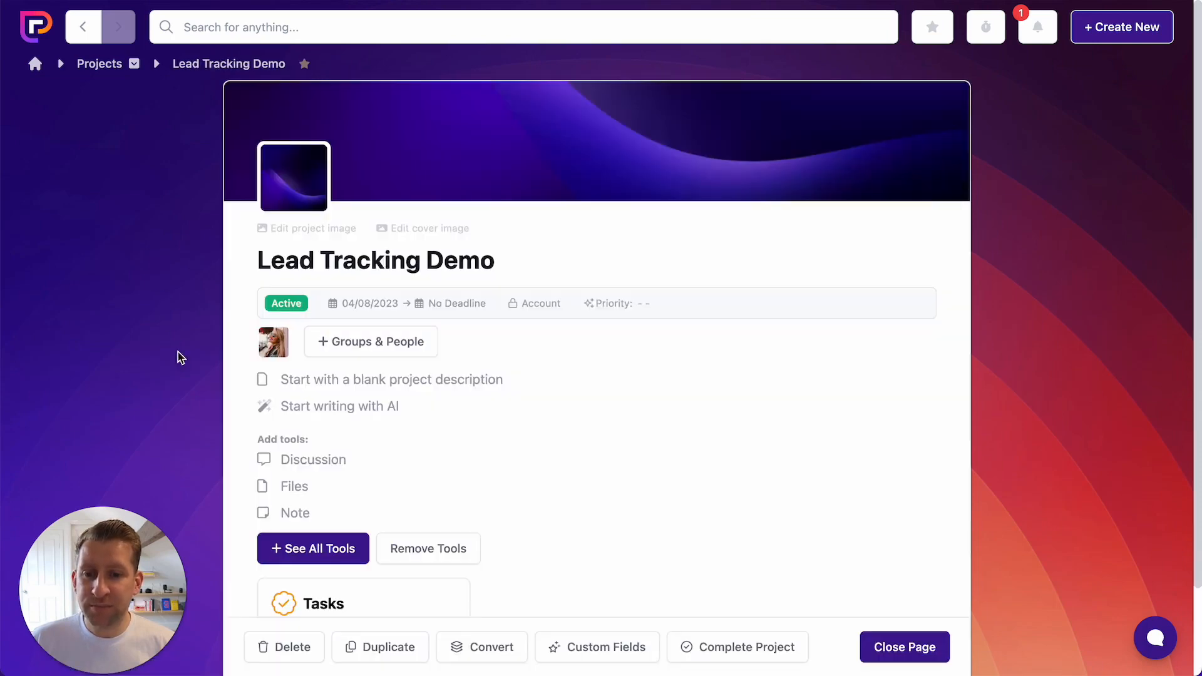
pyautogui.scroll(-2, 232, 424)
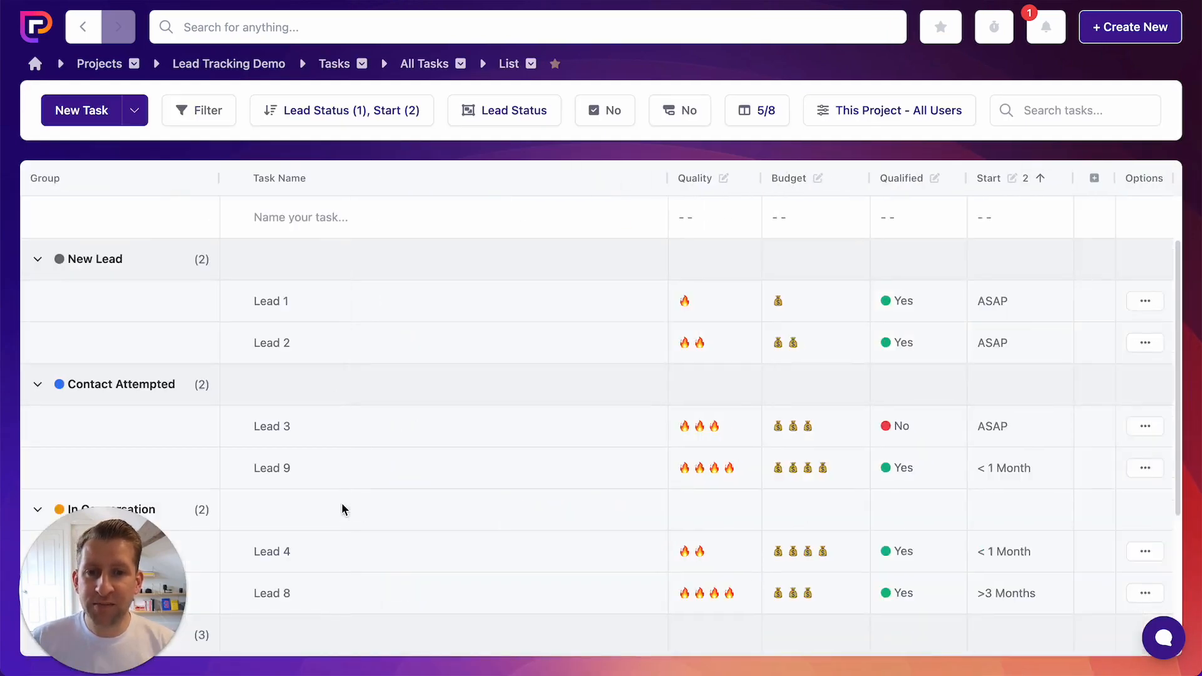